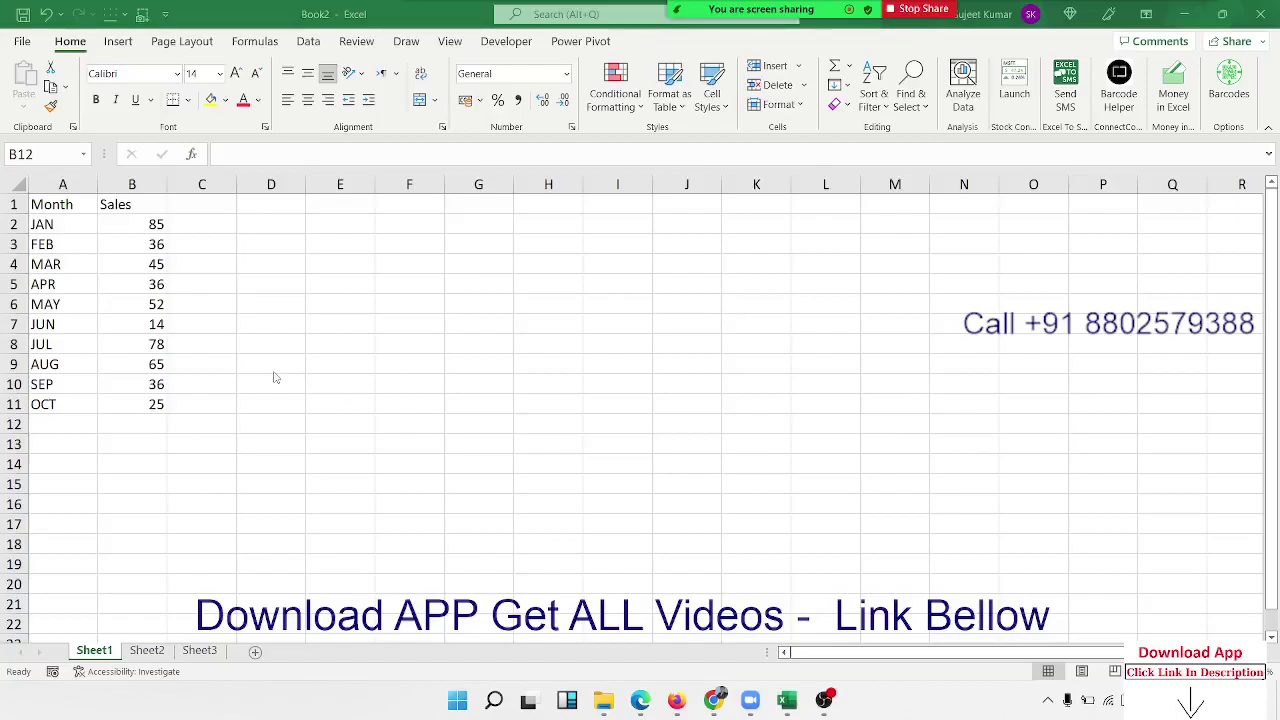
Insert a 2-D clustered column chart of the Month and Sales data in A1:B11
left_click_drag(62, 205, 139, 398)
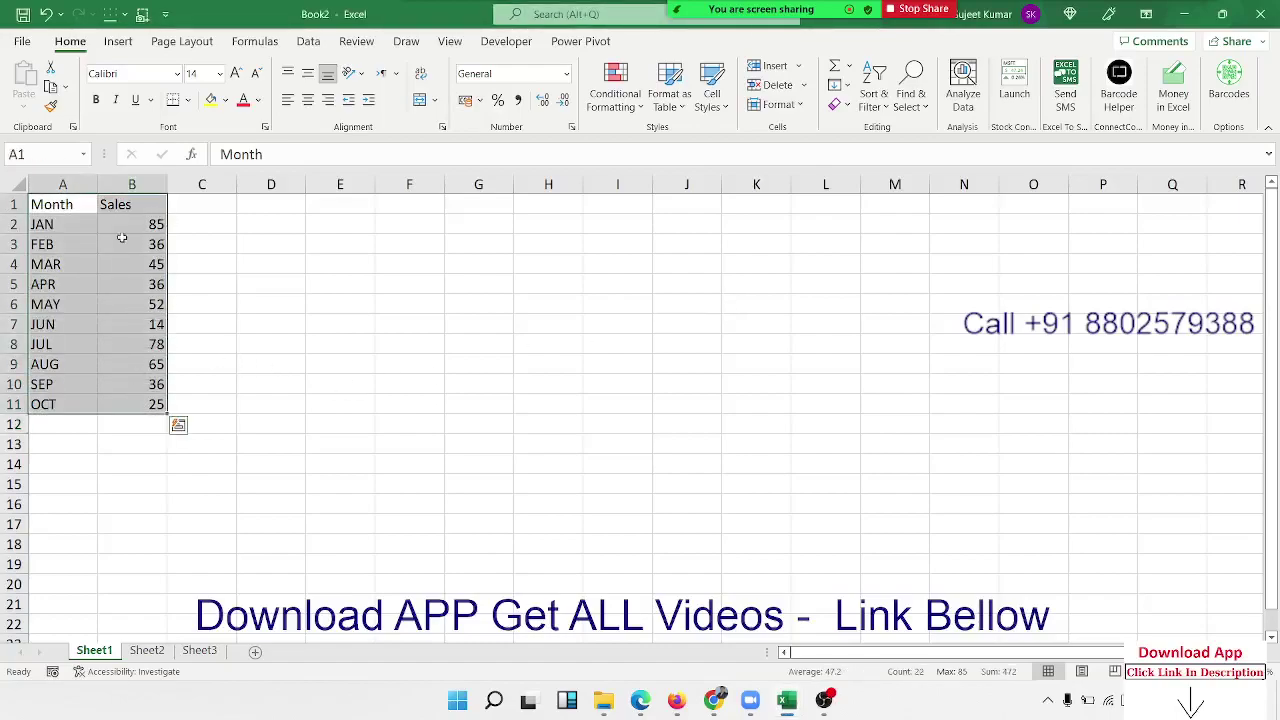
left_click(118, 41)
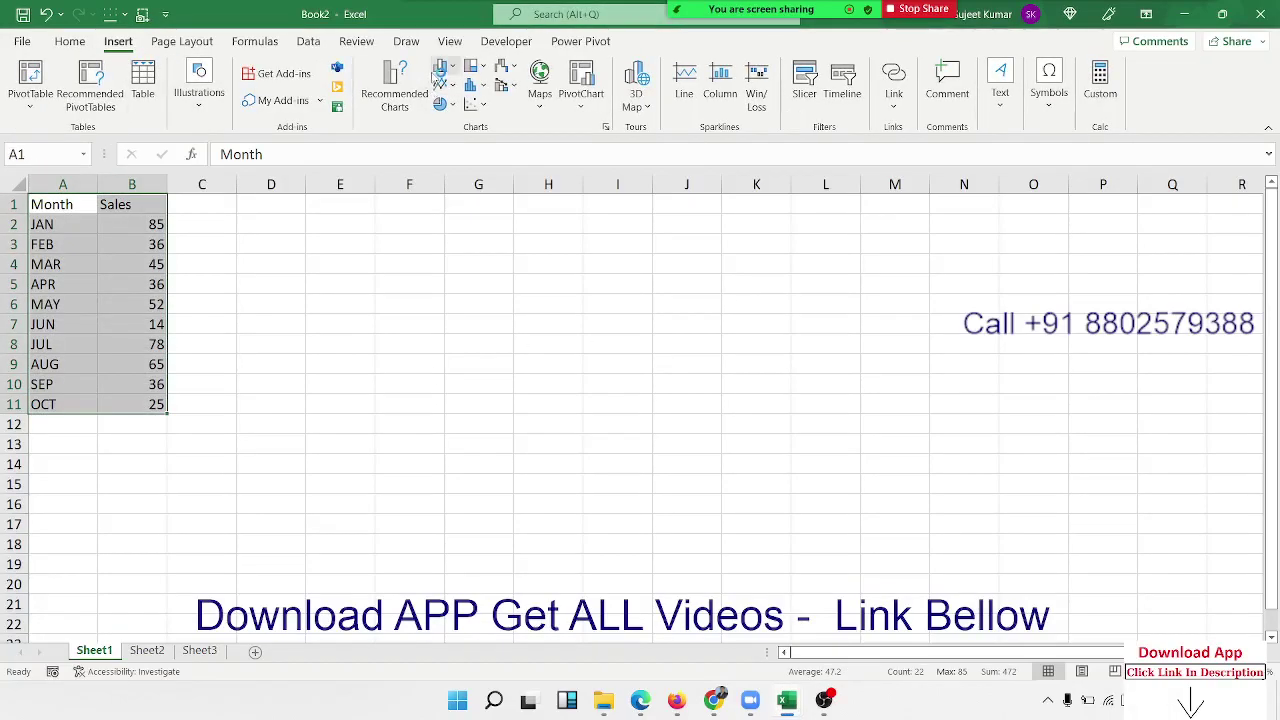
left_click(445, 68)
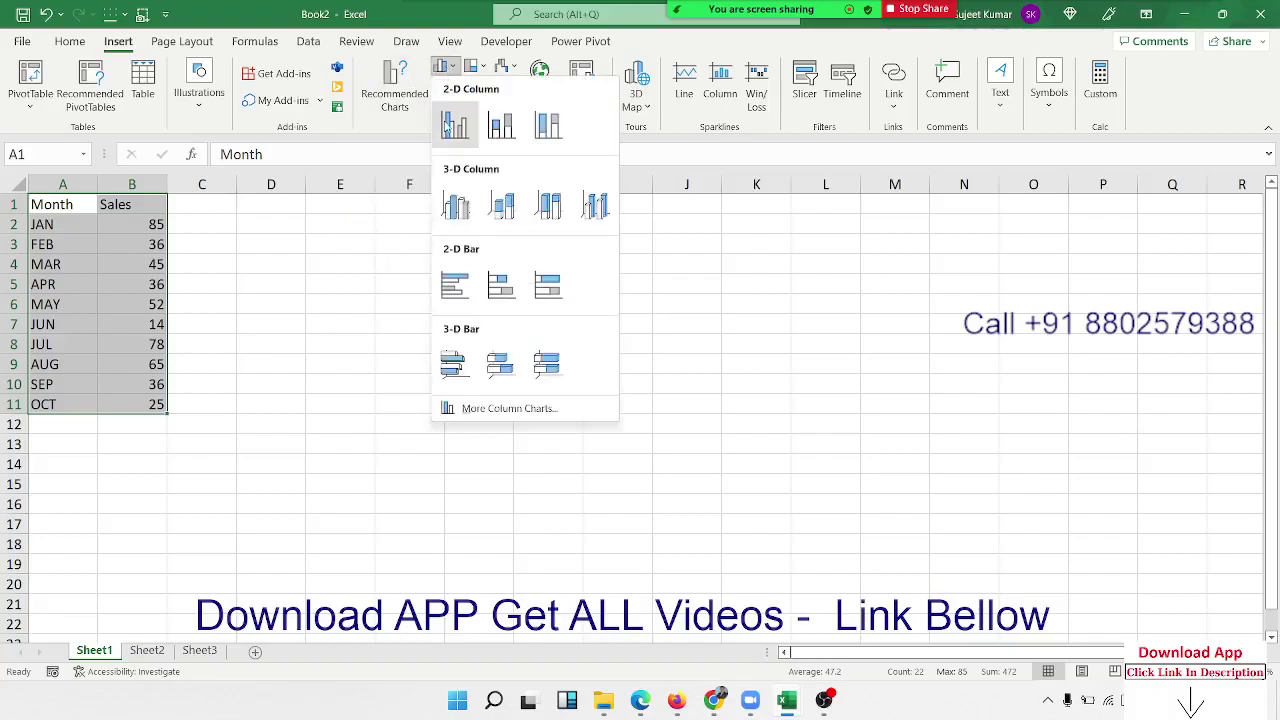
left_click(456, 124)
Move the Sales chart right of the table and enlarge it across columns H to O
left_click_drag(550, 322, 618, 244)
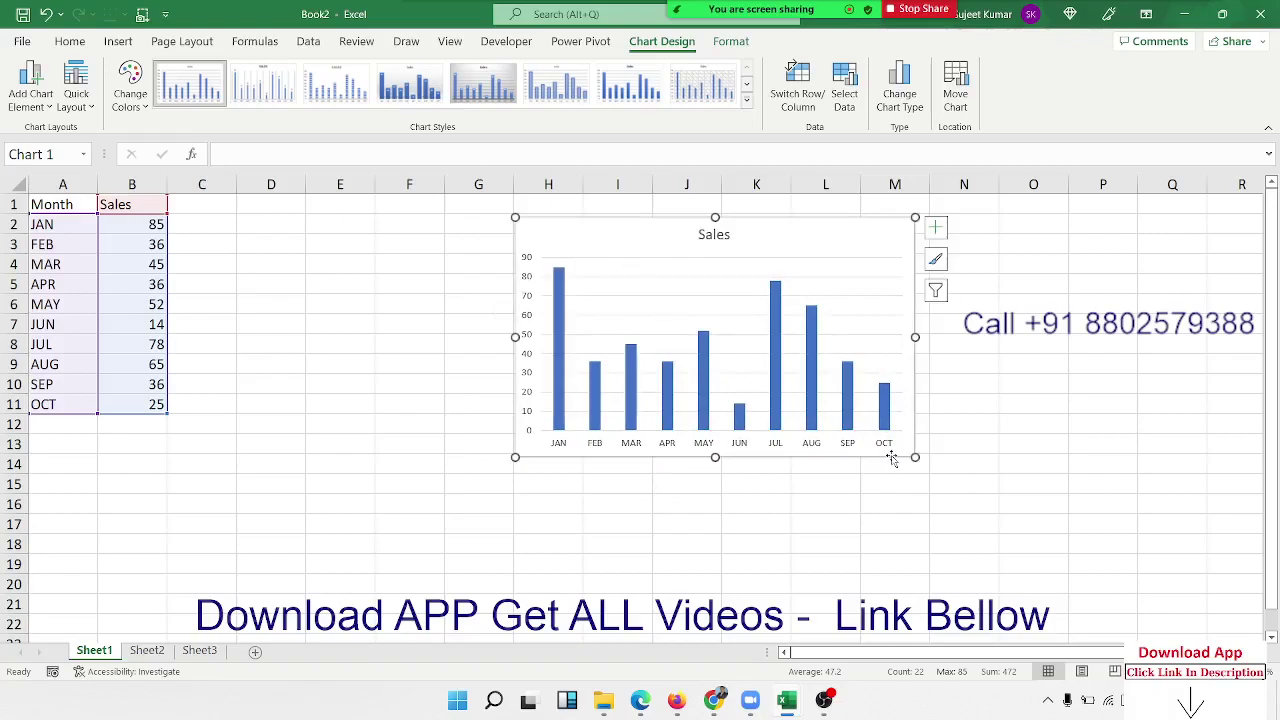
left_click_drag(908, 451, 1043, 485)
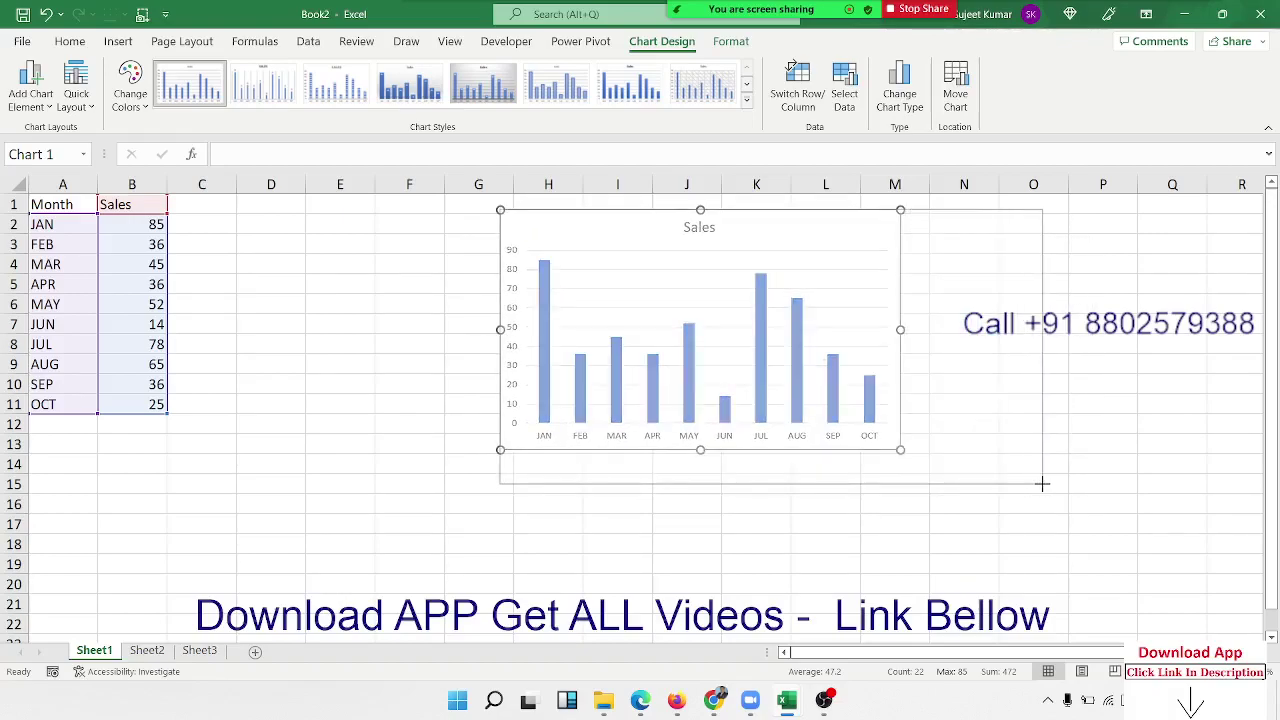
left_click(223, 249)
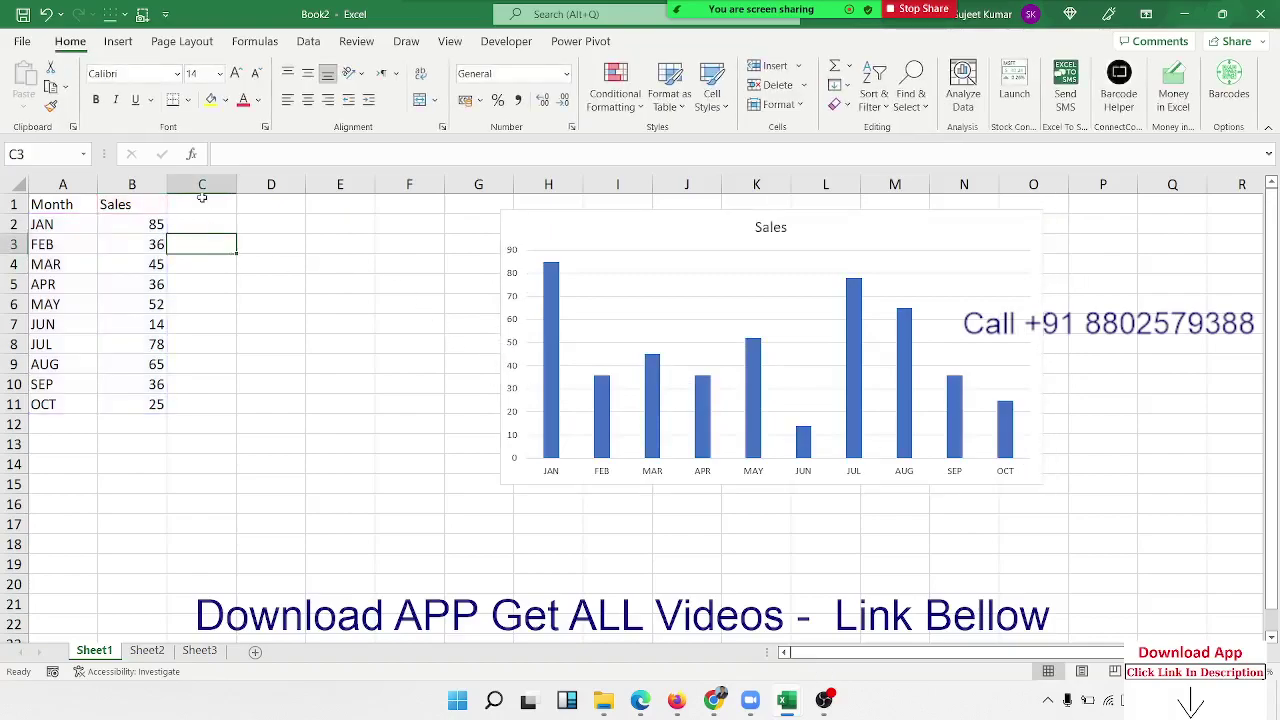
Add a 'Target' header in C1 and fill 50 from C2 down to C11
left_click(201, 206)
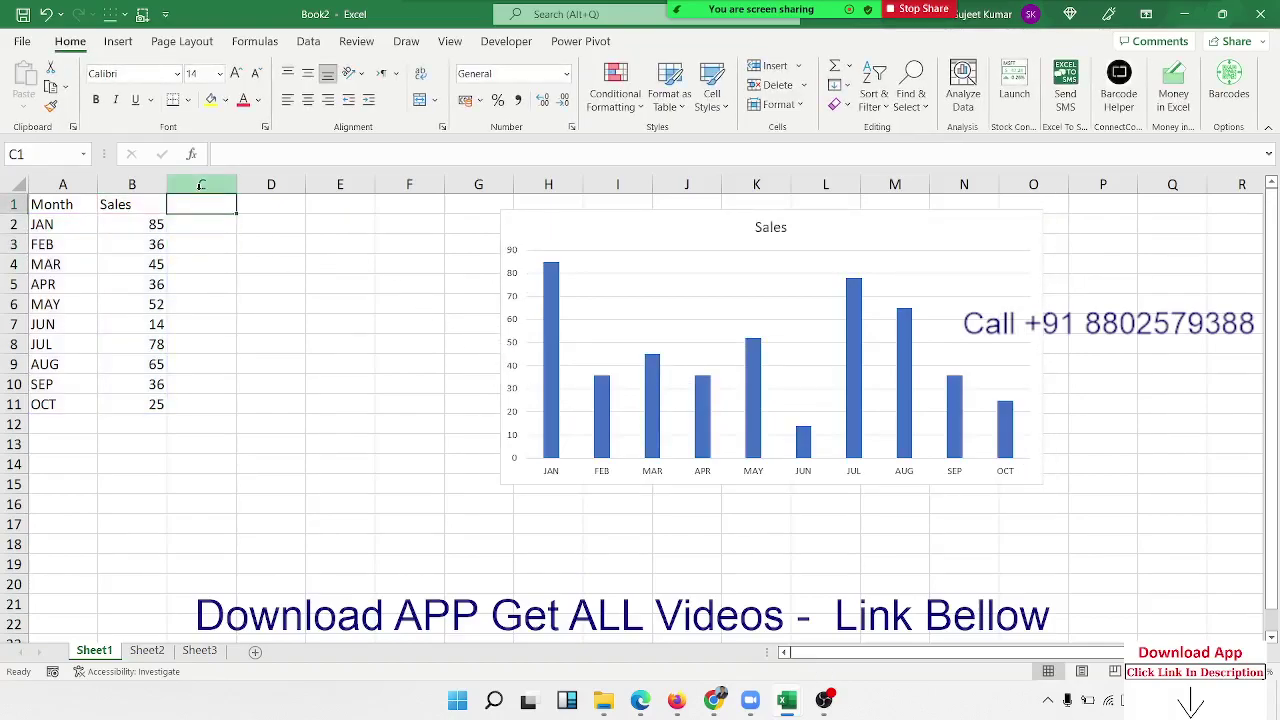
type("Target")
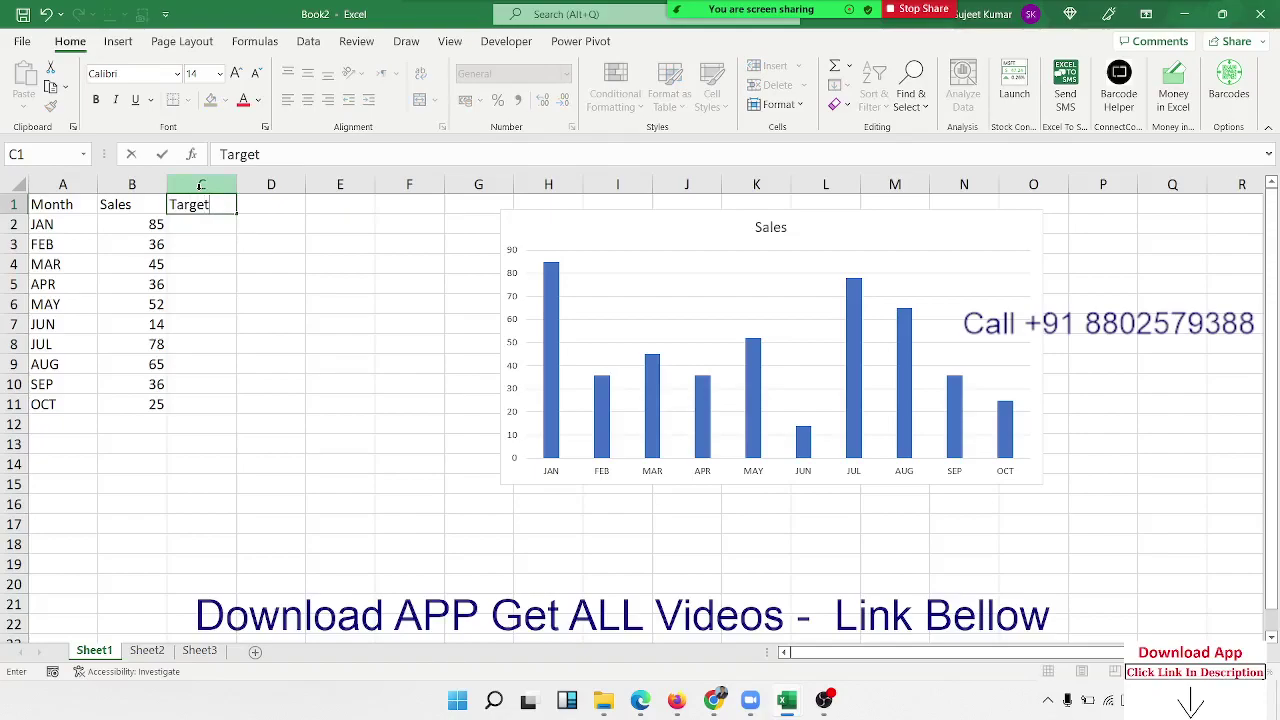
key("Return")
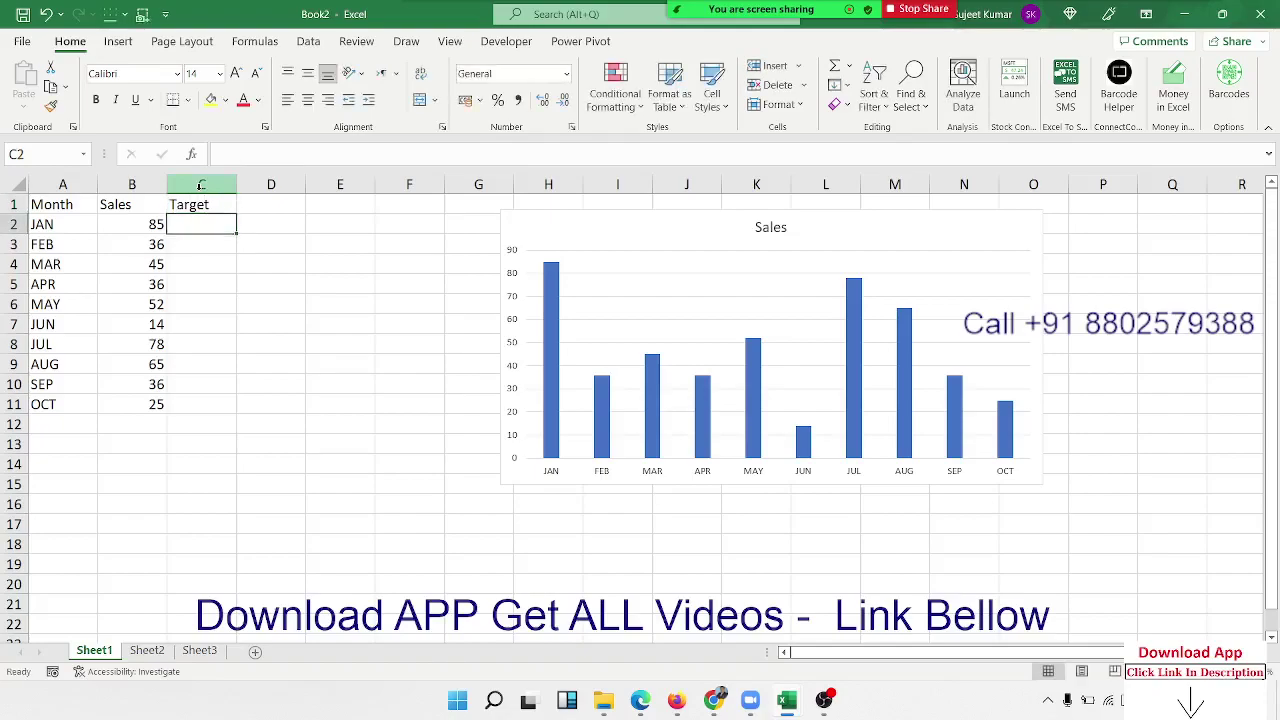
type("50")
key("Return")
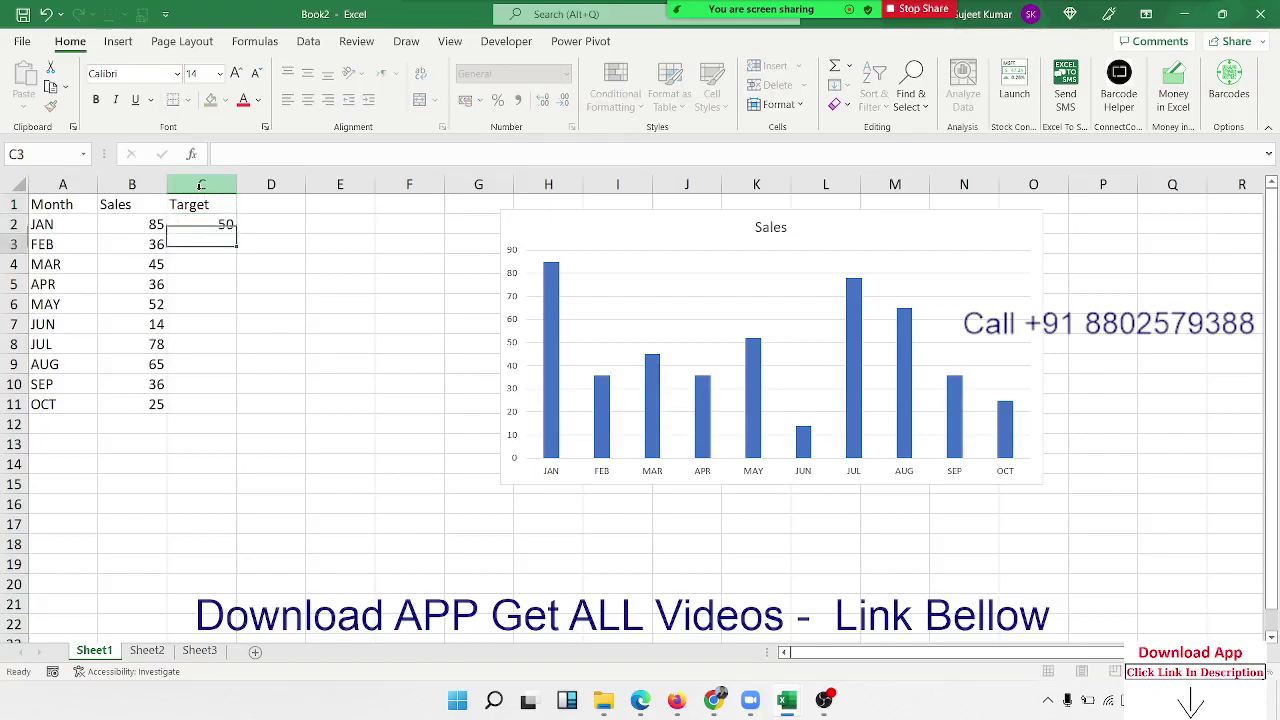
left_click(230, 226)
left_click_drag(236, 234, 236, 413)
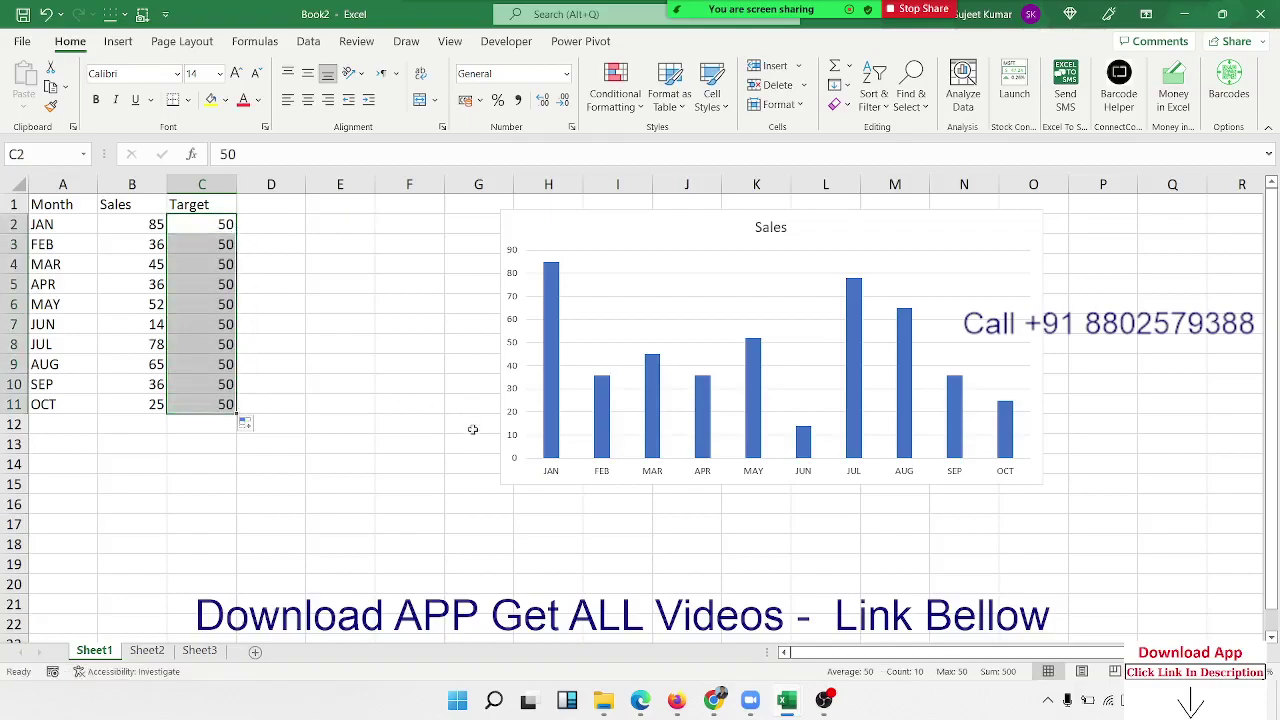
left_click(412, 518)
left_click(519, 486)
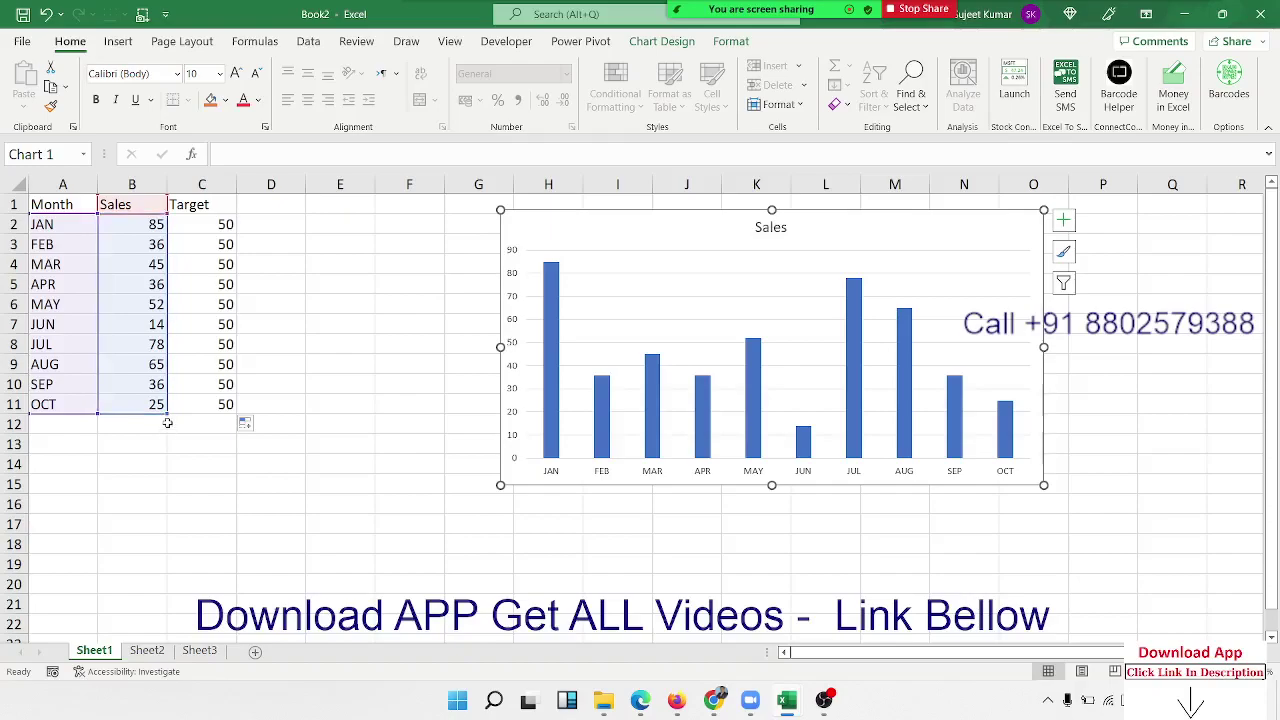
Extend the chart's data range to column C and change the Target series to a line
left_click_drag(167, 418, 215, 420)
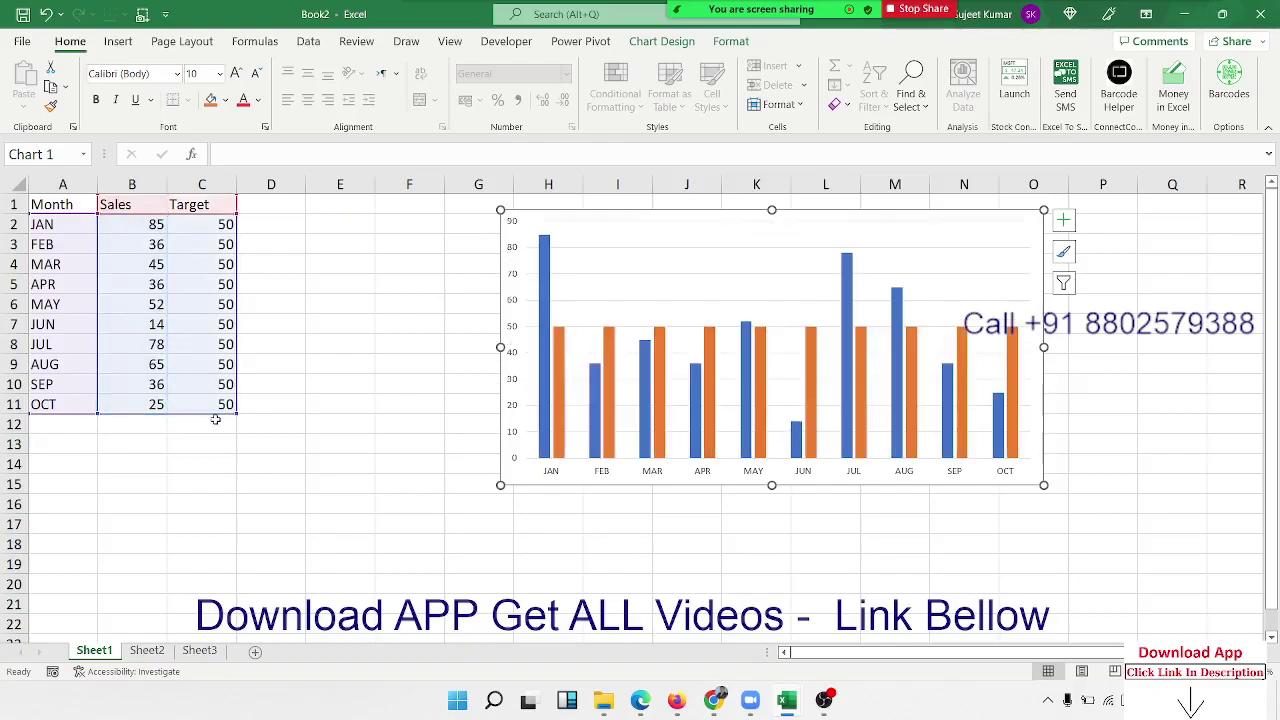
mouse_move(560, 357)
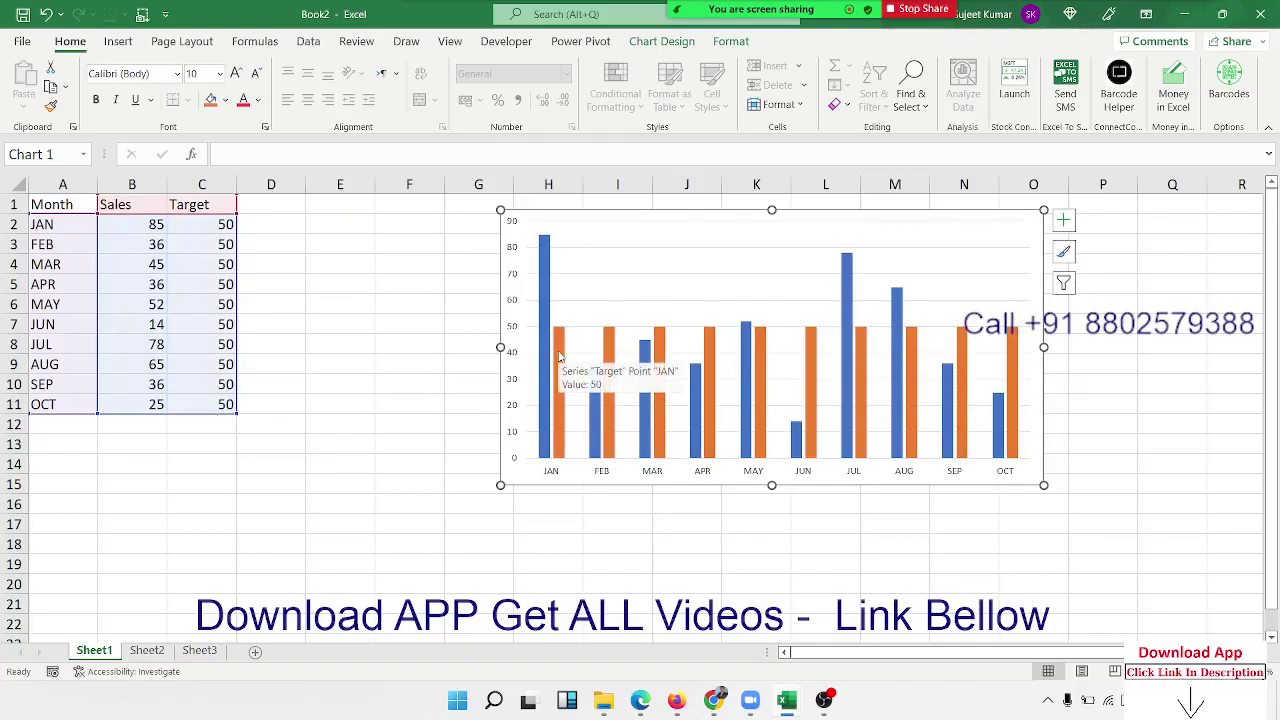
right_click(564, 349)
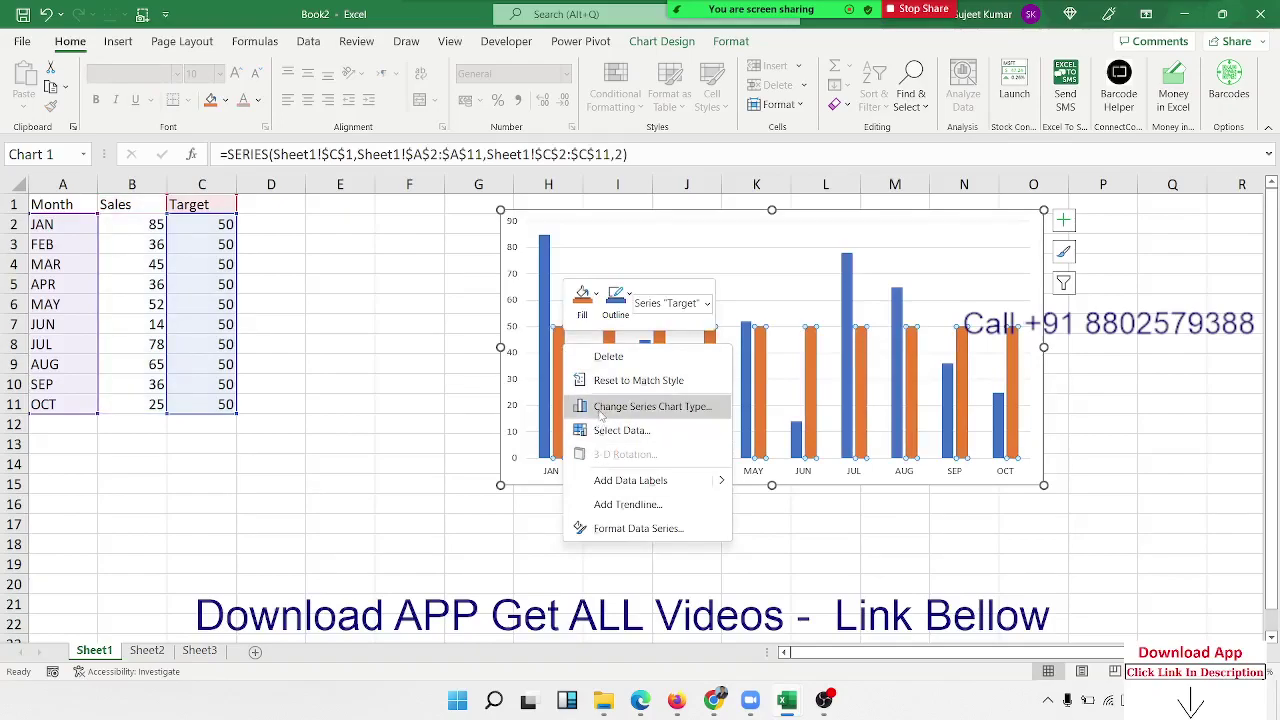
left_click(601, 416)
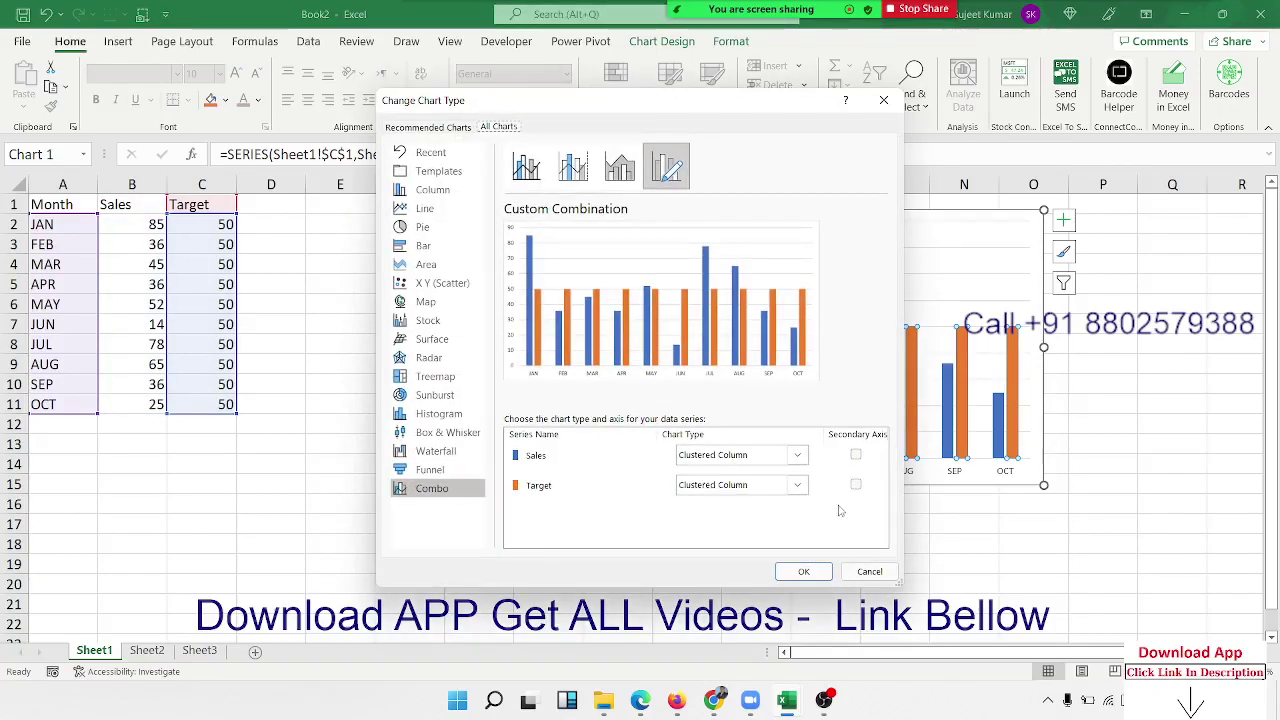
left_click(708, 486)
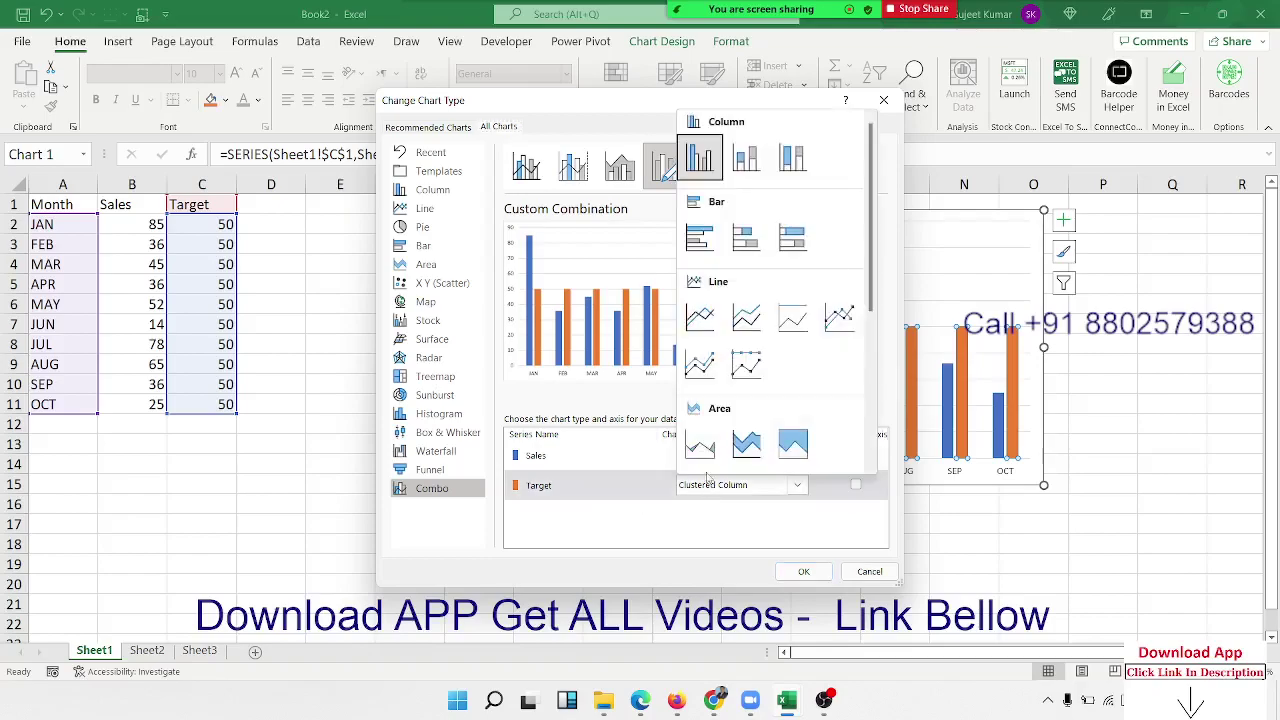
left_click(690, 336)
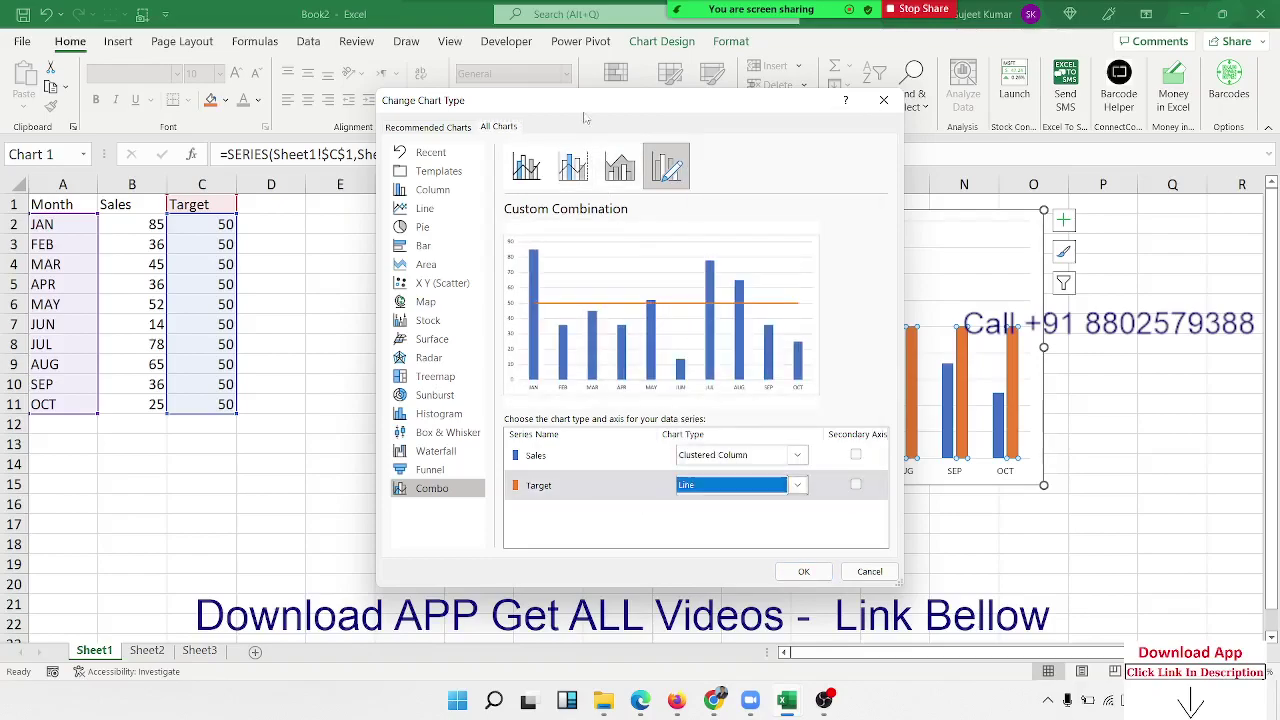
left_click_drag(583, 110, 192, 136)
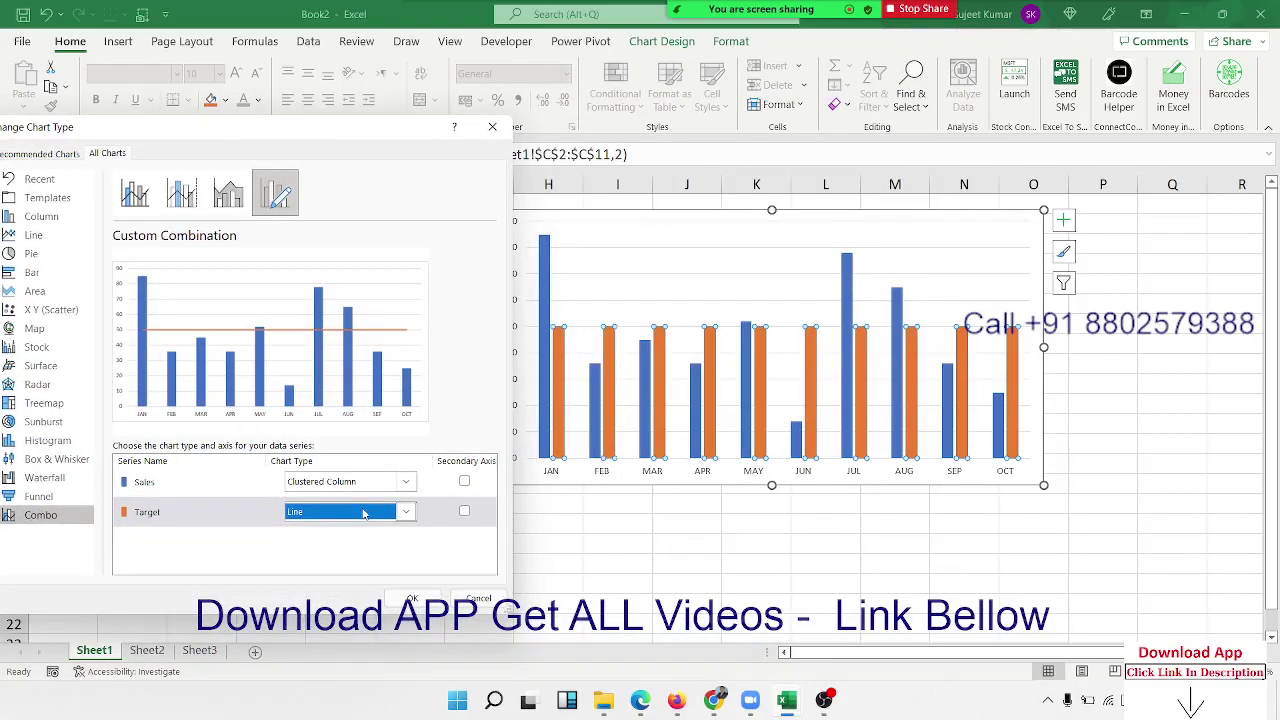
left_click(411, 598)
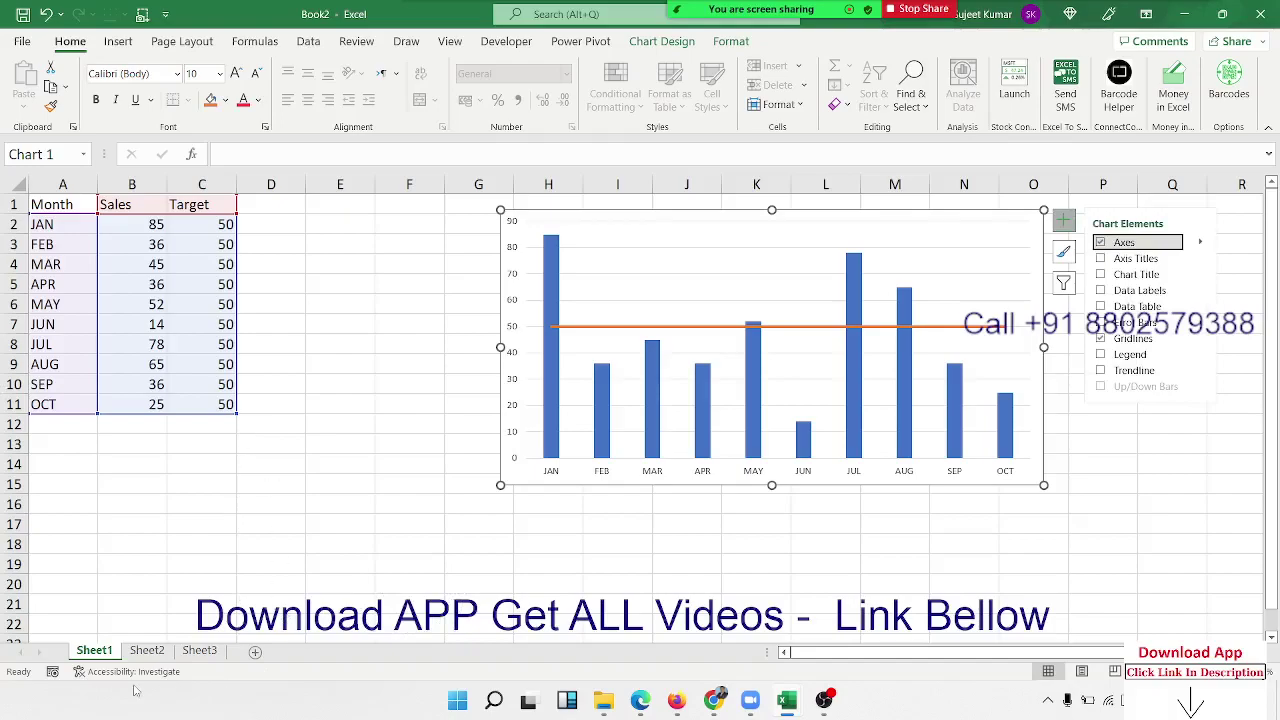
Deselect the chart and select the Month and Sales range A1:B11
left_click(148, 546)
left_click_drag(55, 204, 150, 405)
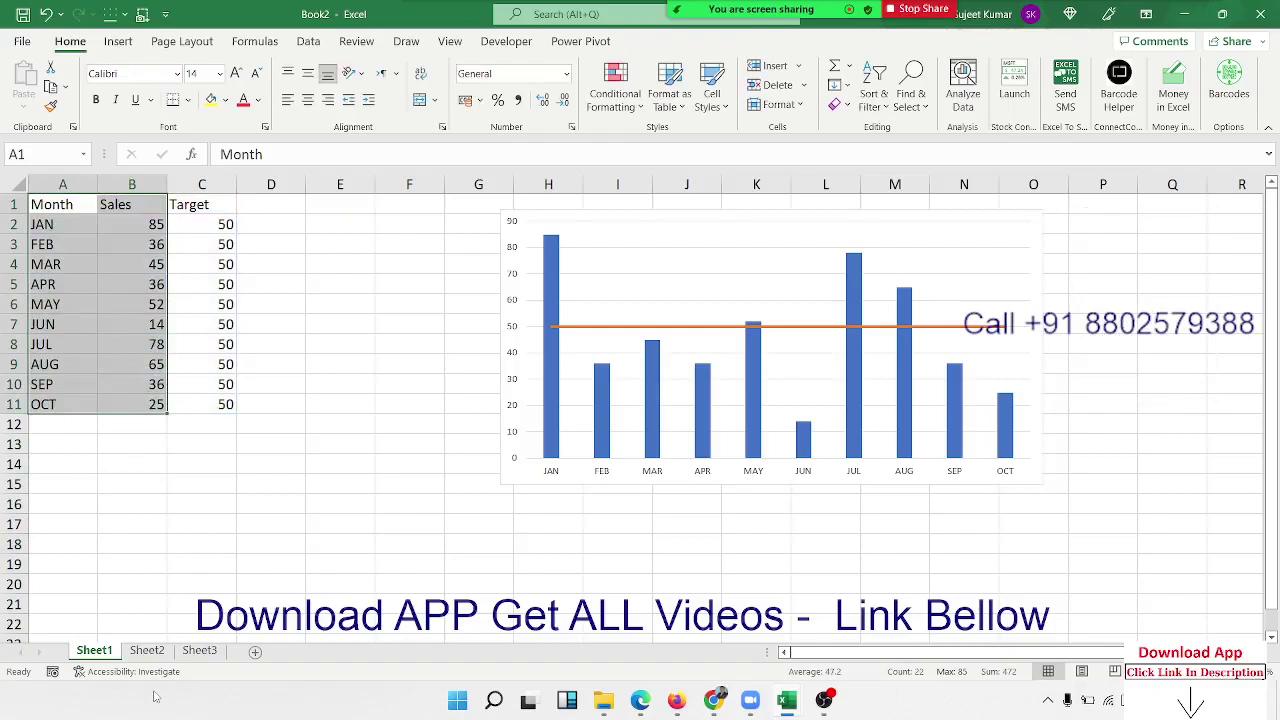
Copy the Month and Sales data into Sheet2 at A1
key("ctrl+c")
left_click(147, 650)
key("ctrl+v")
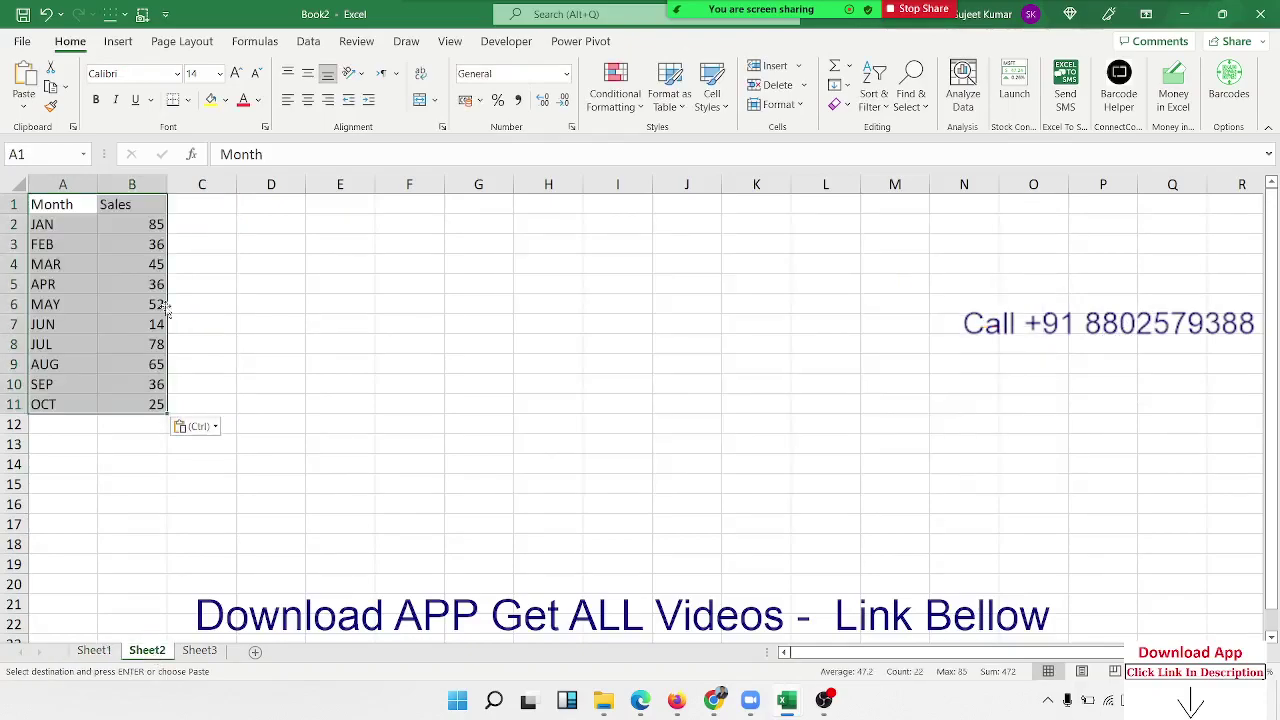
Add a '%' header in C1 and enter =B2/SUM($B$2:$B$11) in C2
left_click(188, 214)
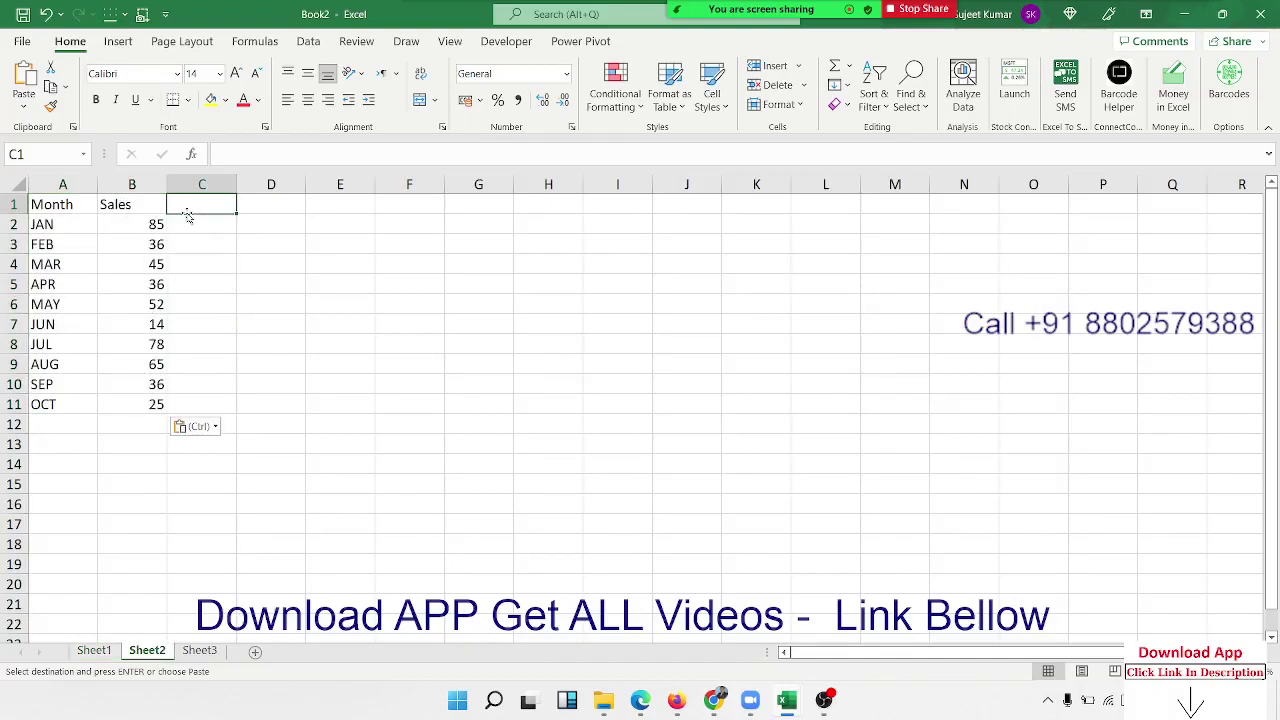
type("%")
key("Return")
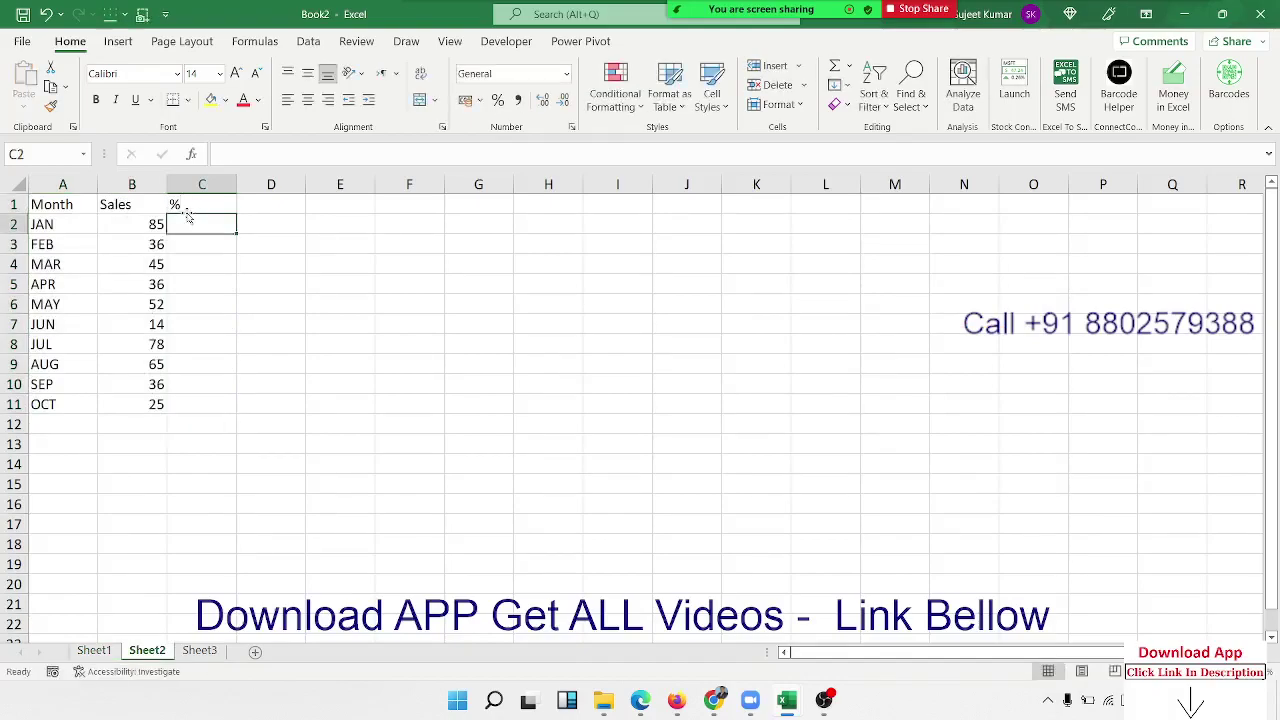
type("=")
key("Left")
type("/")
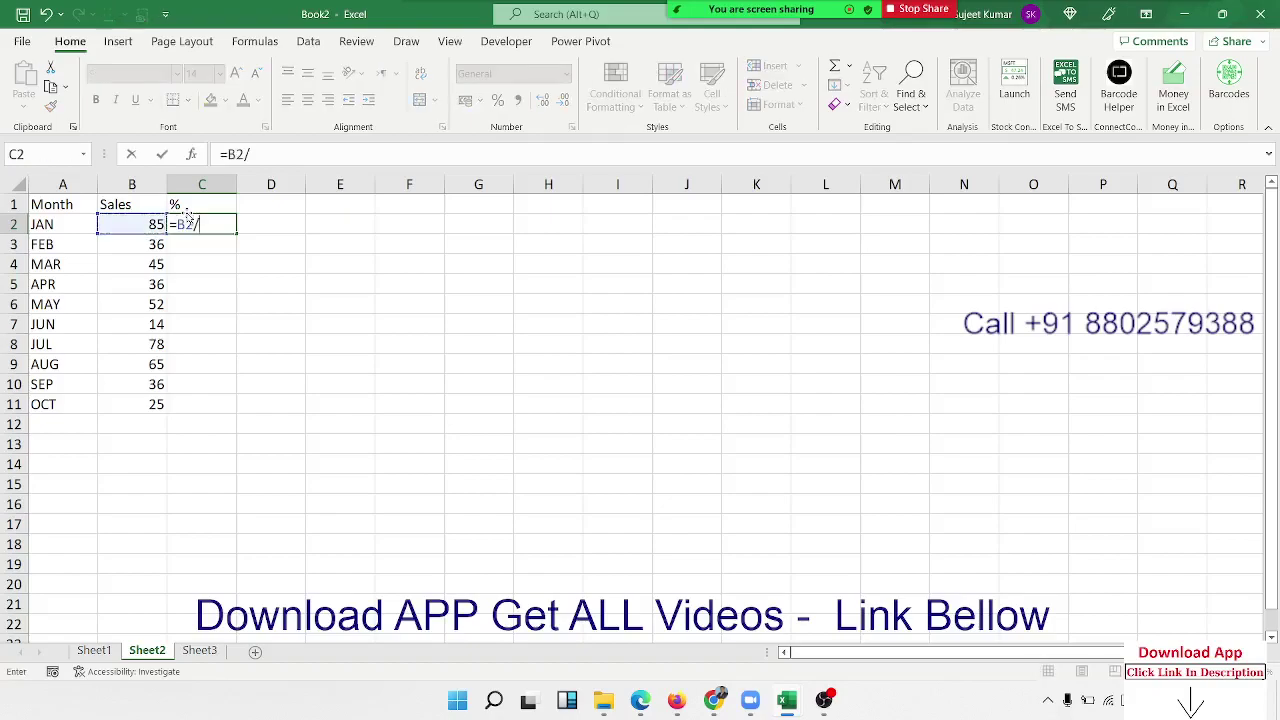
type("sum")
key("Tab")
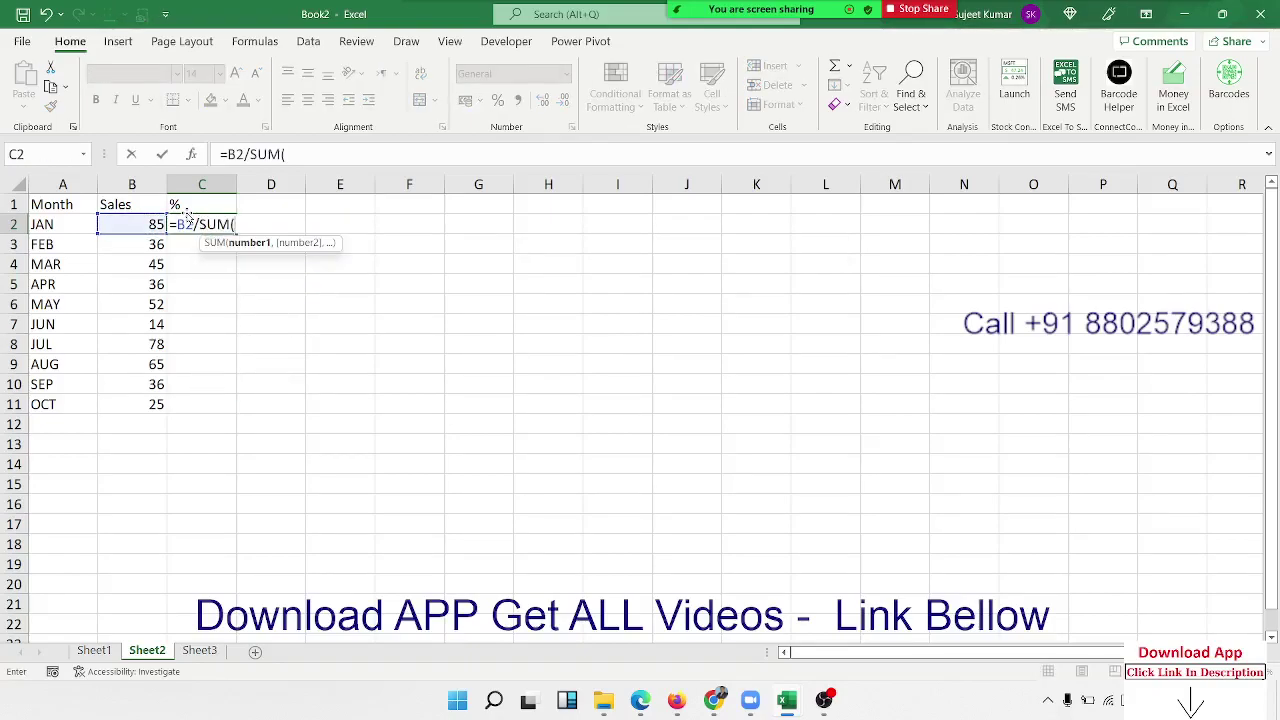
key("Left")
key("ctrl+shift+Down")
type(")")
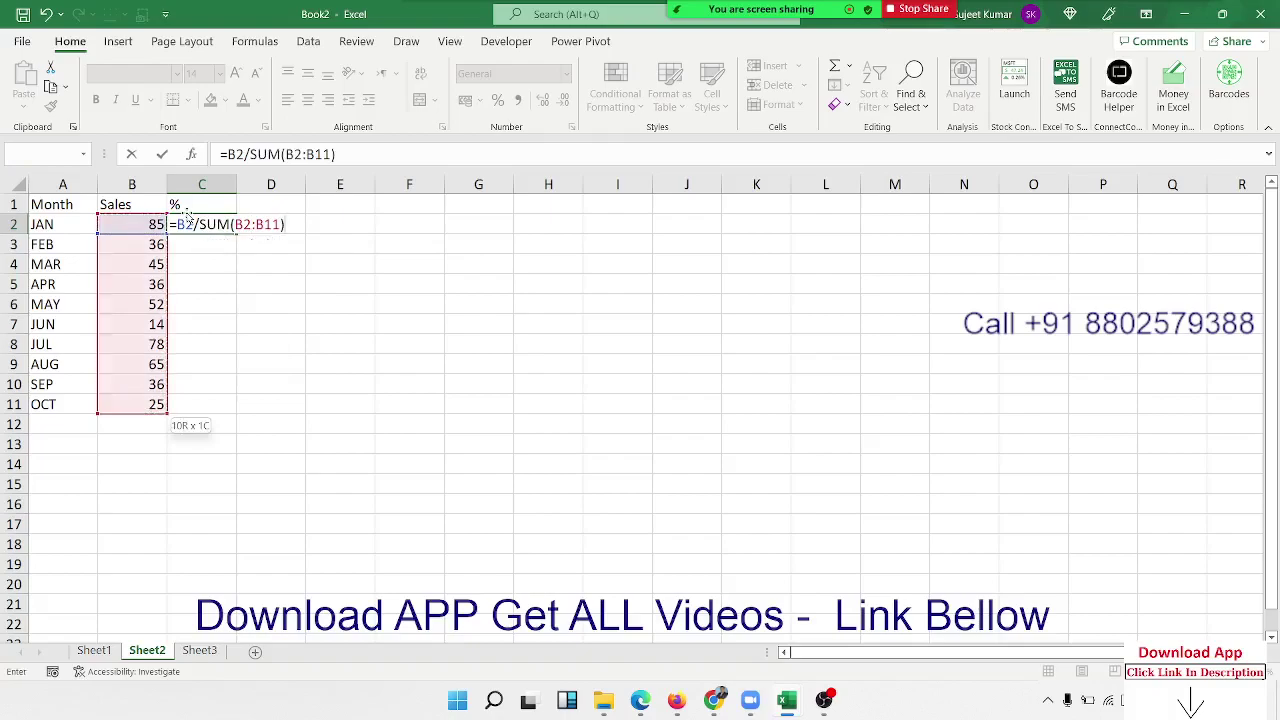
left_click(245, 224)
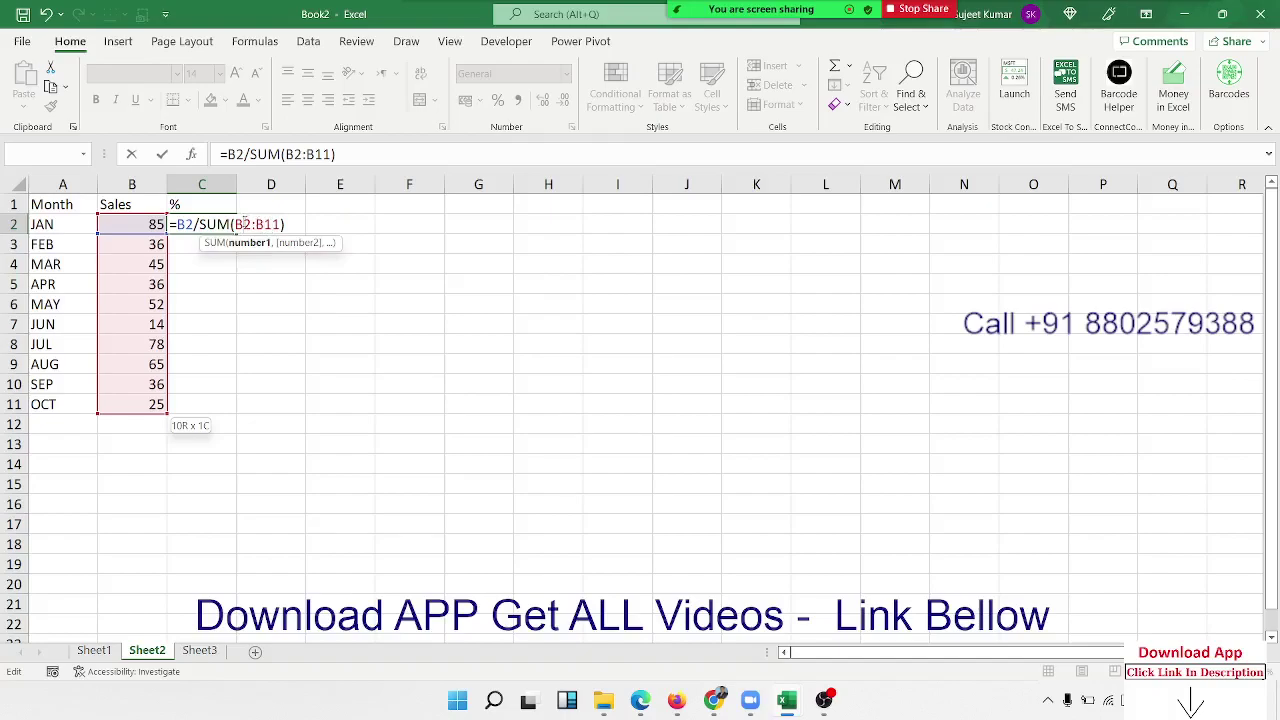
key("F4")
left_click(284, 224)
key("F4")
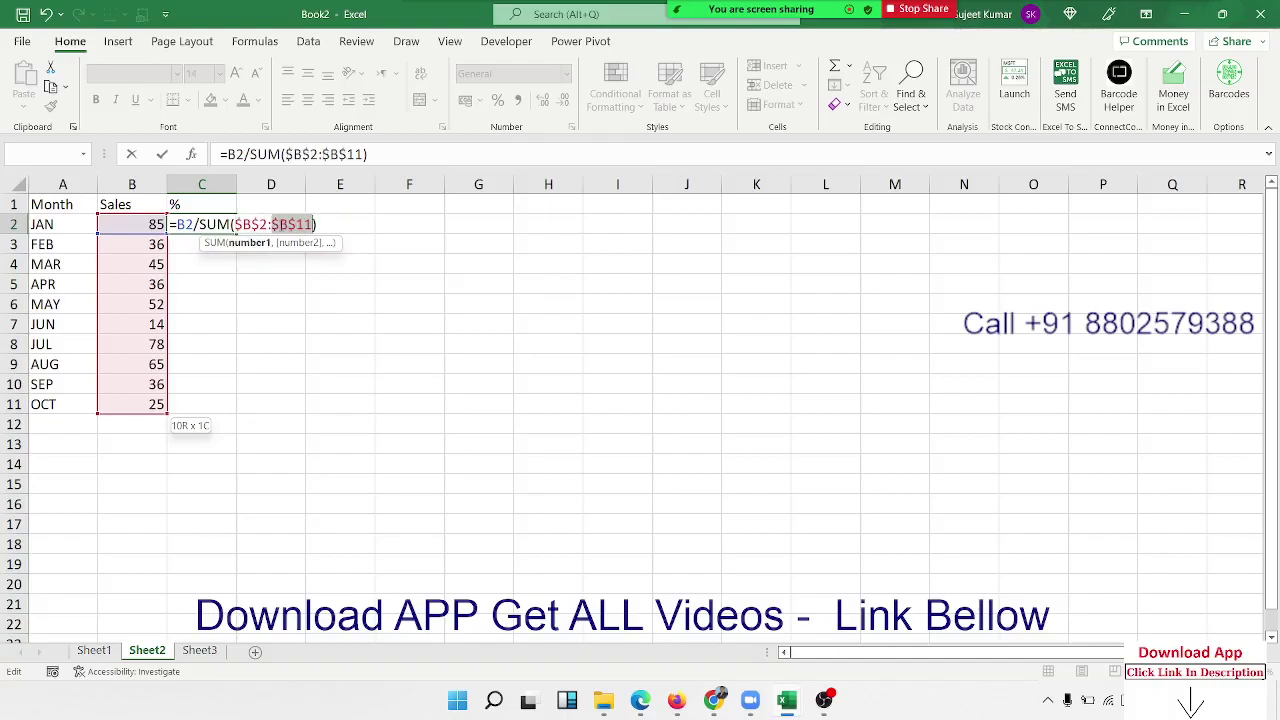
key("Return")
Fill the share formula down to C11 and format C2:C11 with Percent Style
left_click(191, 222)
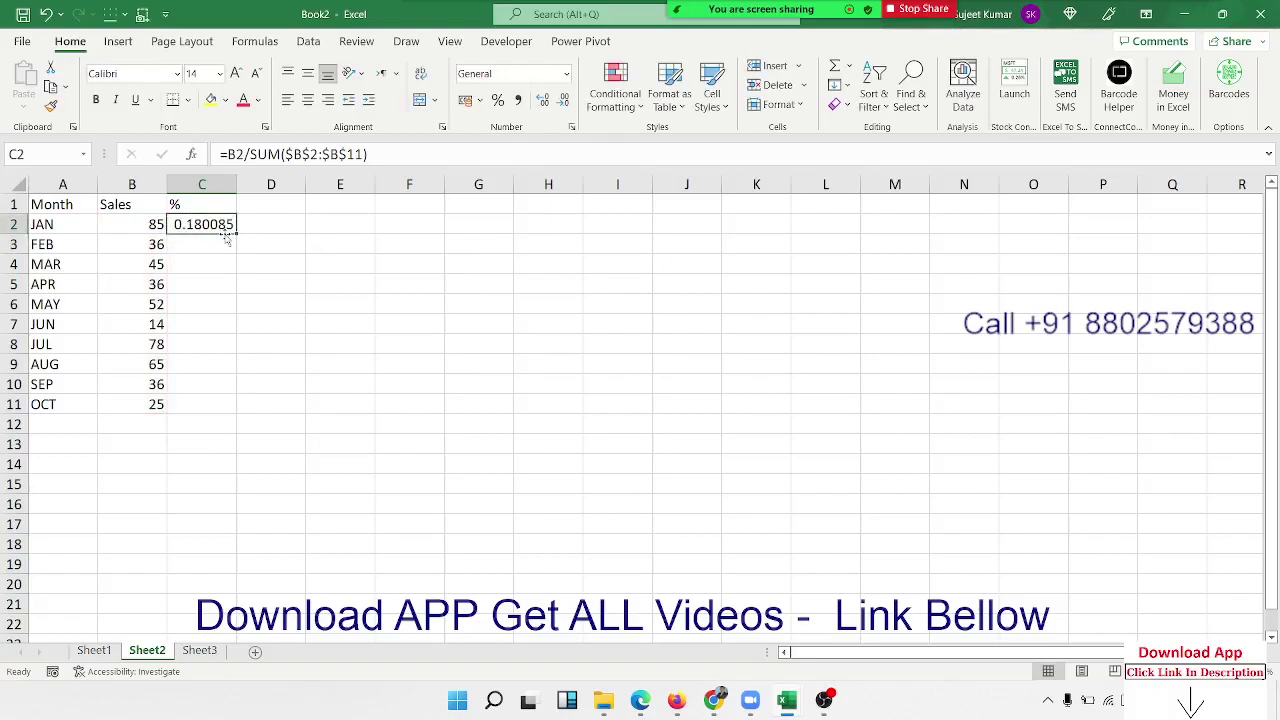
double_click(235, 233)
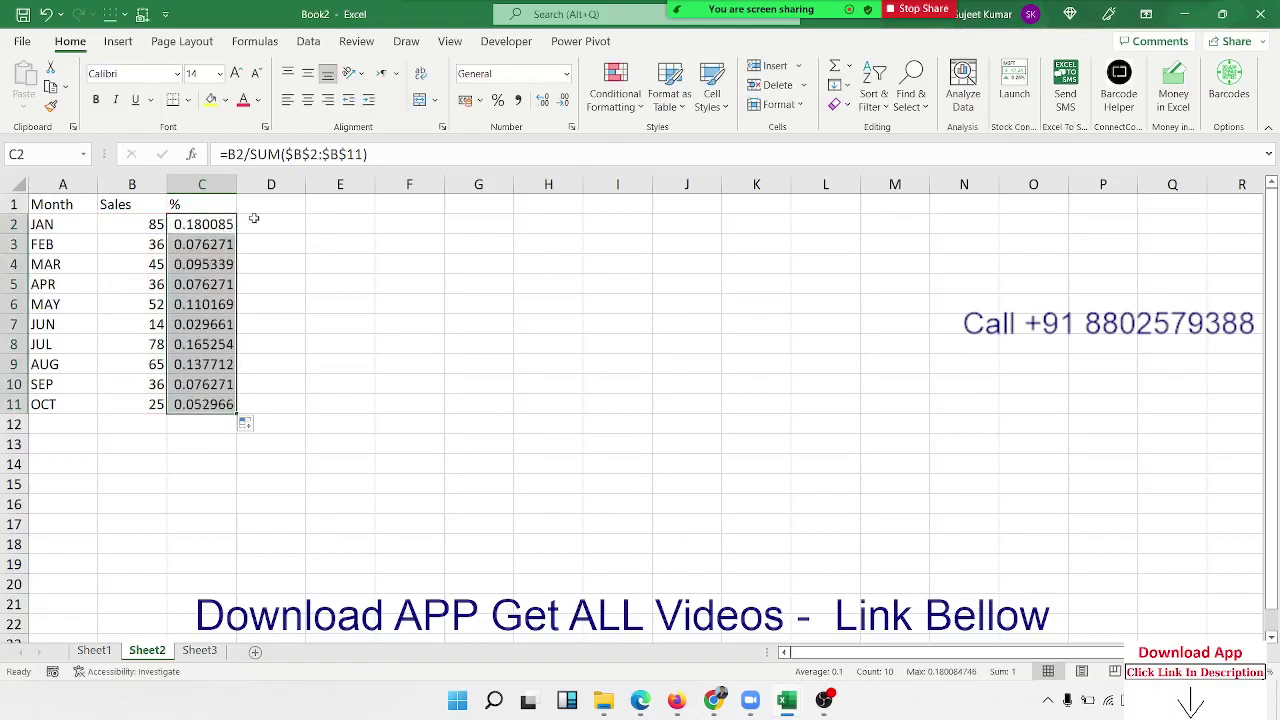
left_click(497, 100)
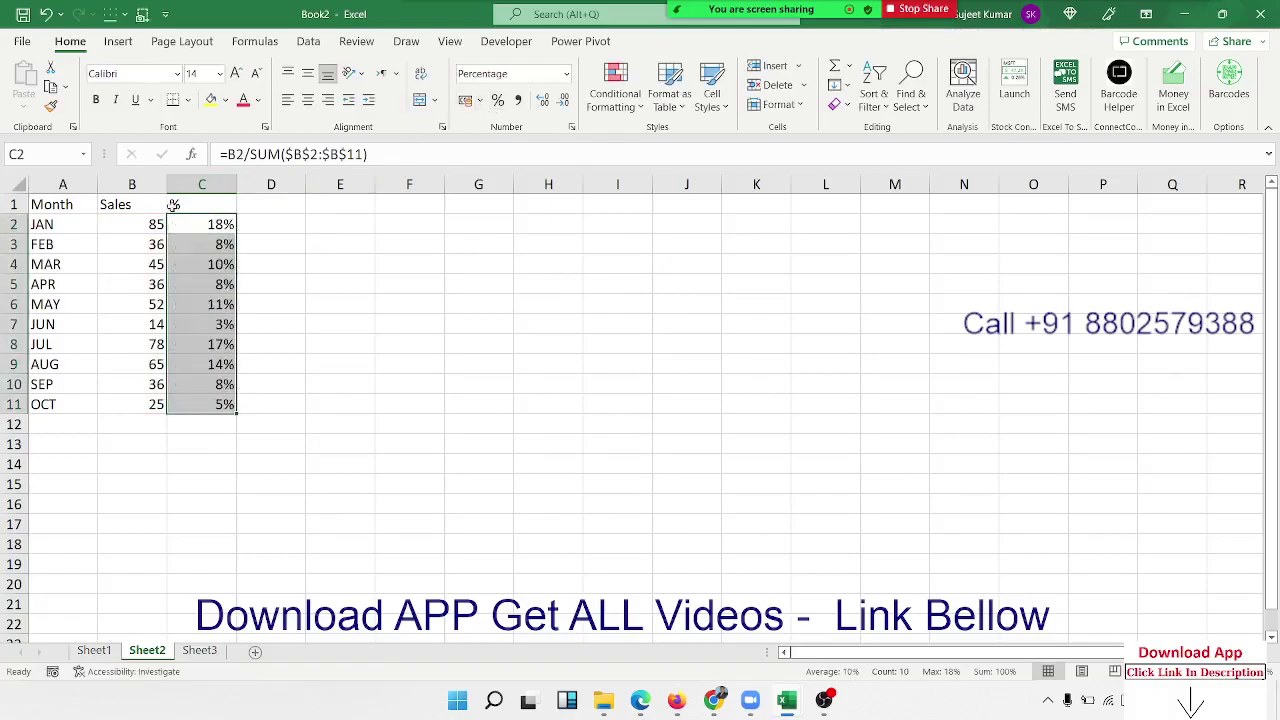
mouse_move(50, 203)
left_mouse_down()
mouse_move(157, 284)
mouse_move(204, 407)
left_mouse_up()
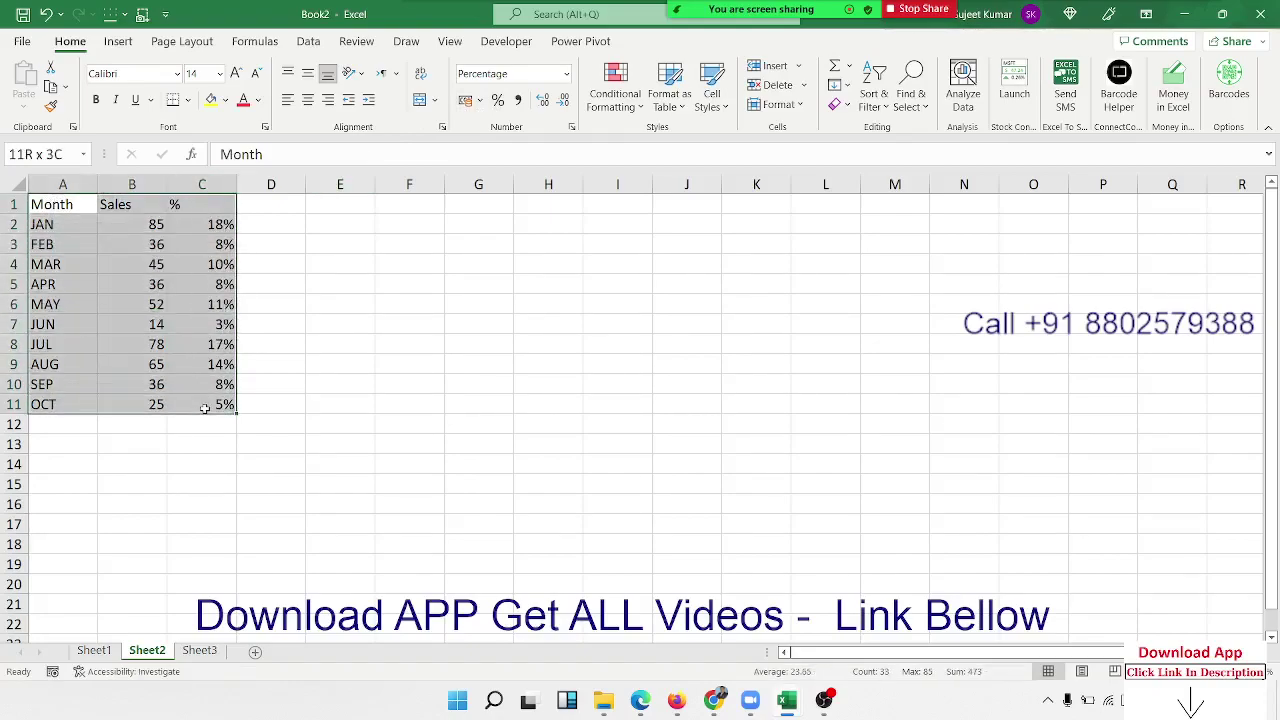
Insert a clustered column chart of Sales and %, then position and widen it beside the table
left_click(120, 42)
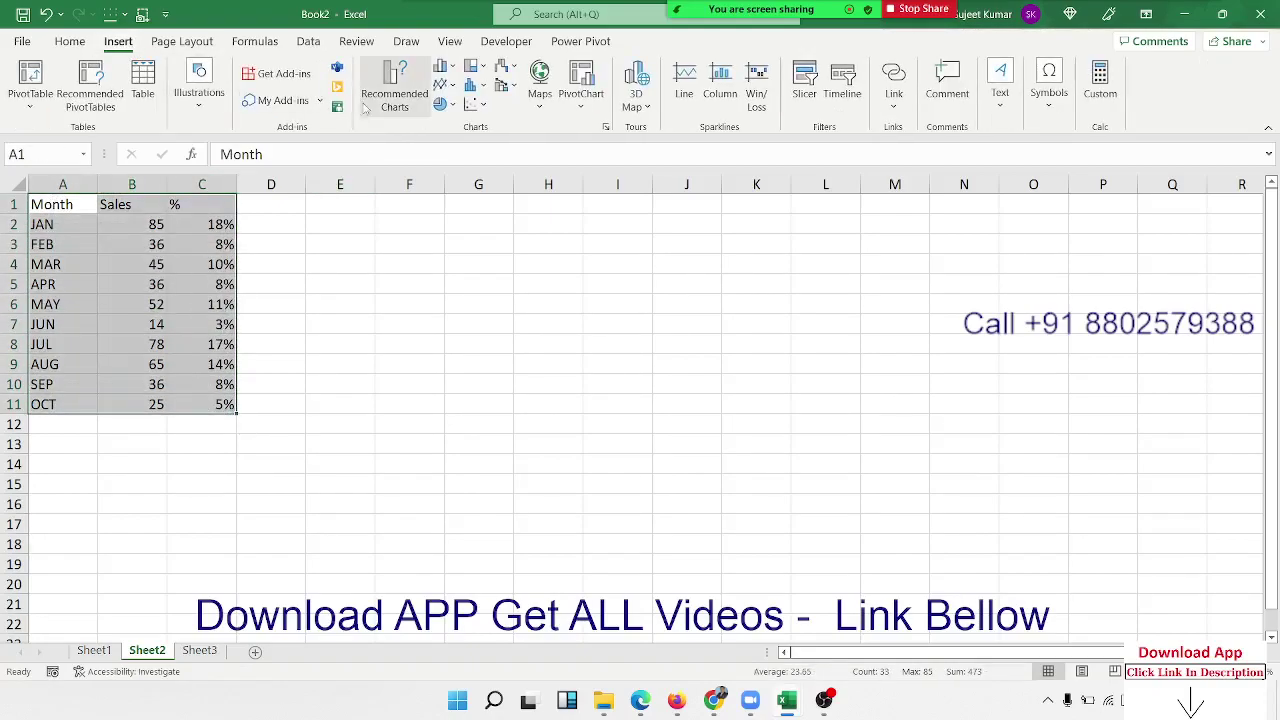
left_click(441, 68)
left_click(452, 124)
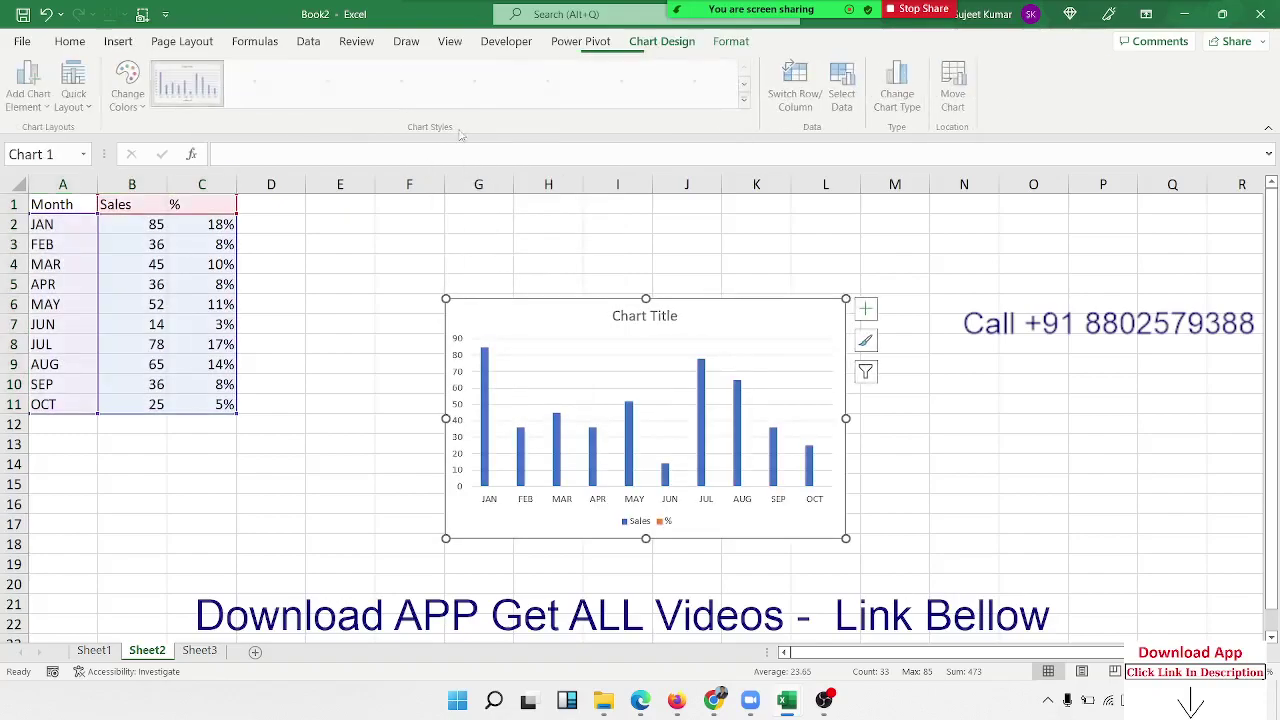
left_click_drag(492, 308, 429, 226)
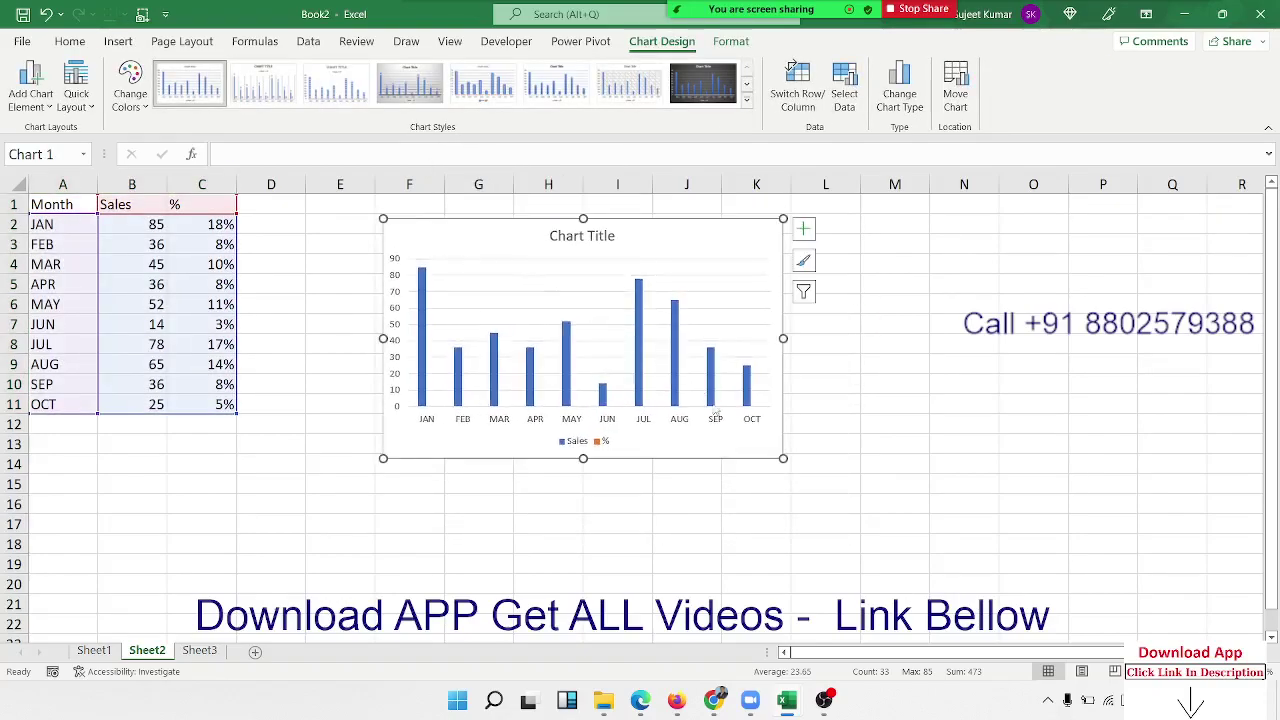
left_click_drag(783, 459, 955, 454)
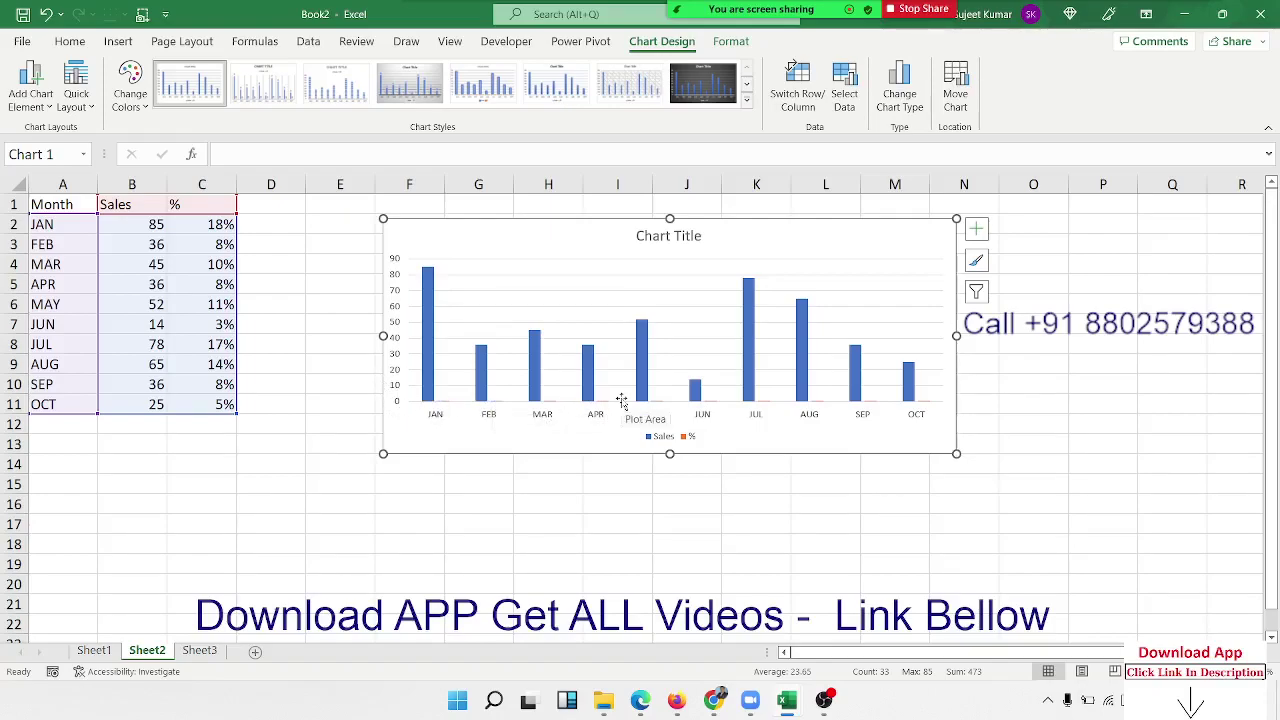
Set the chart type to Combo with Sales as clustered columns and % as Area on the secondary axis
right_click(481, 390)
left_click(525, 447)
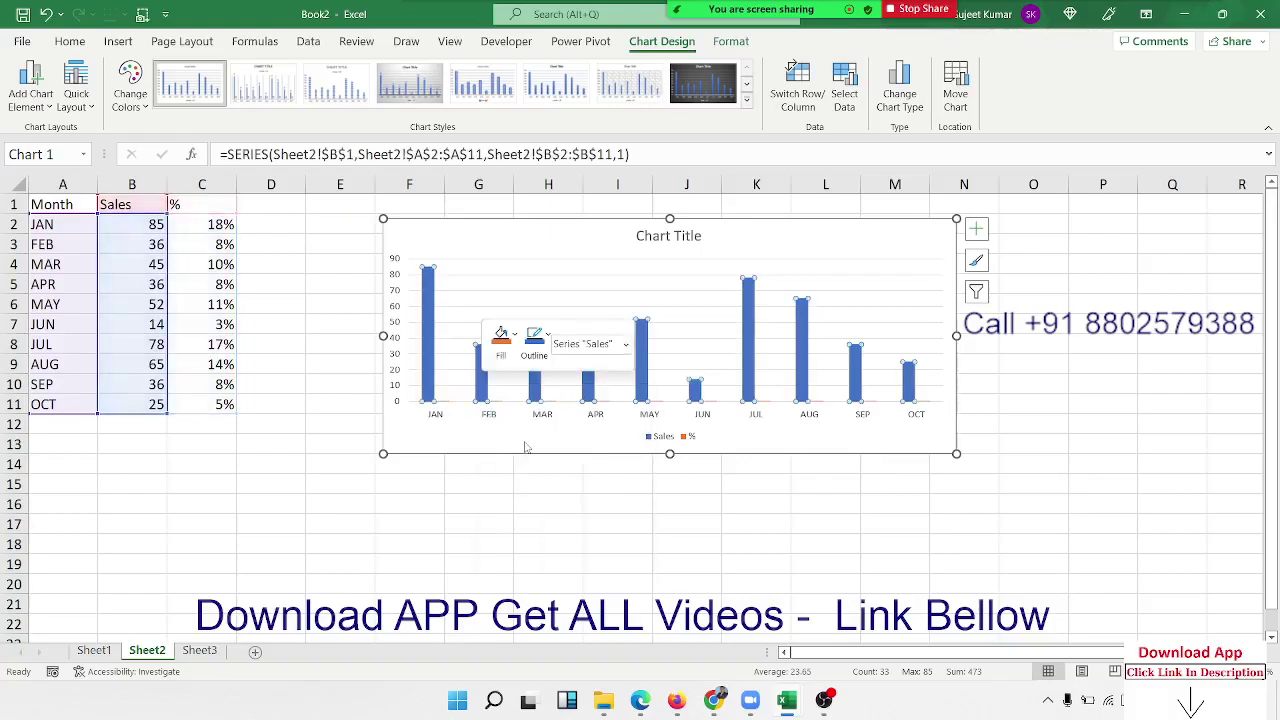
left_click_drag(562, 116, 449, 95)
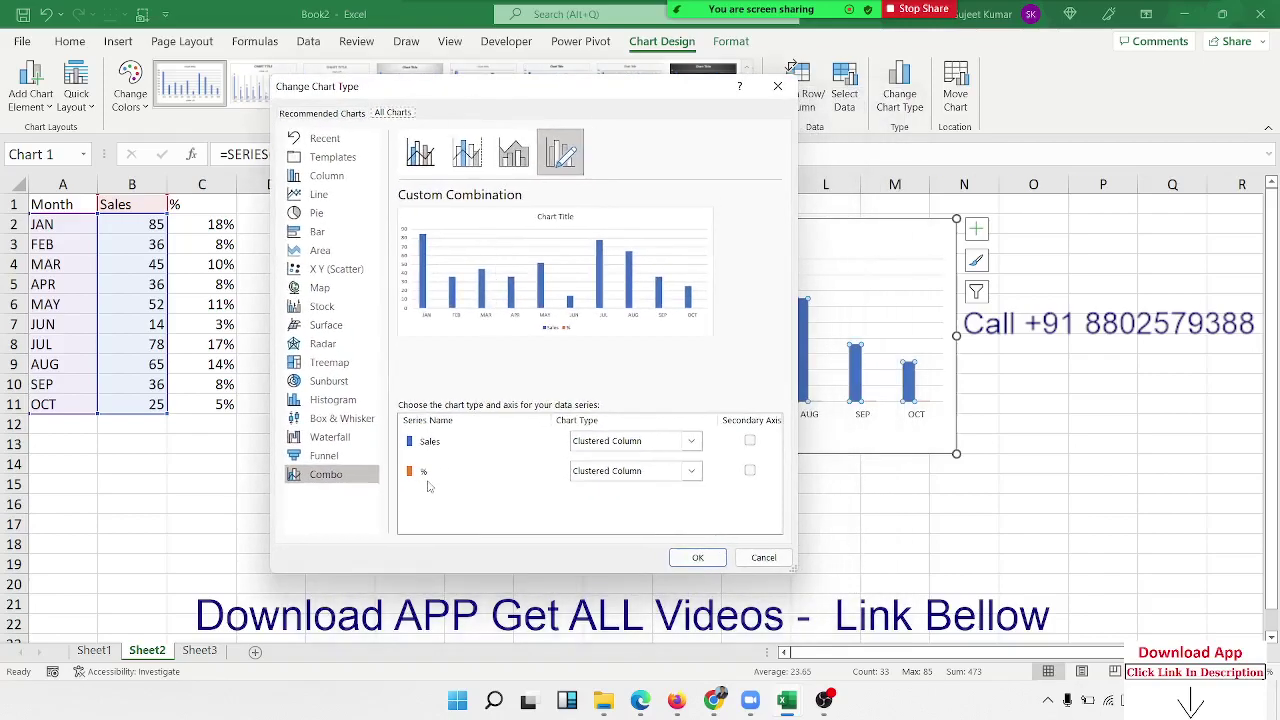
left_click(749, 471)
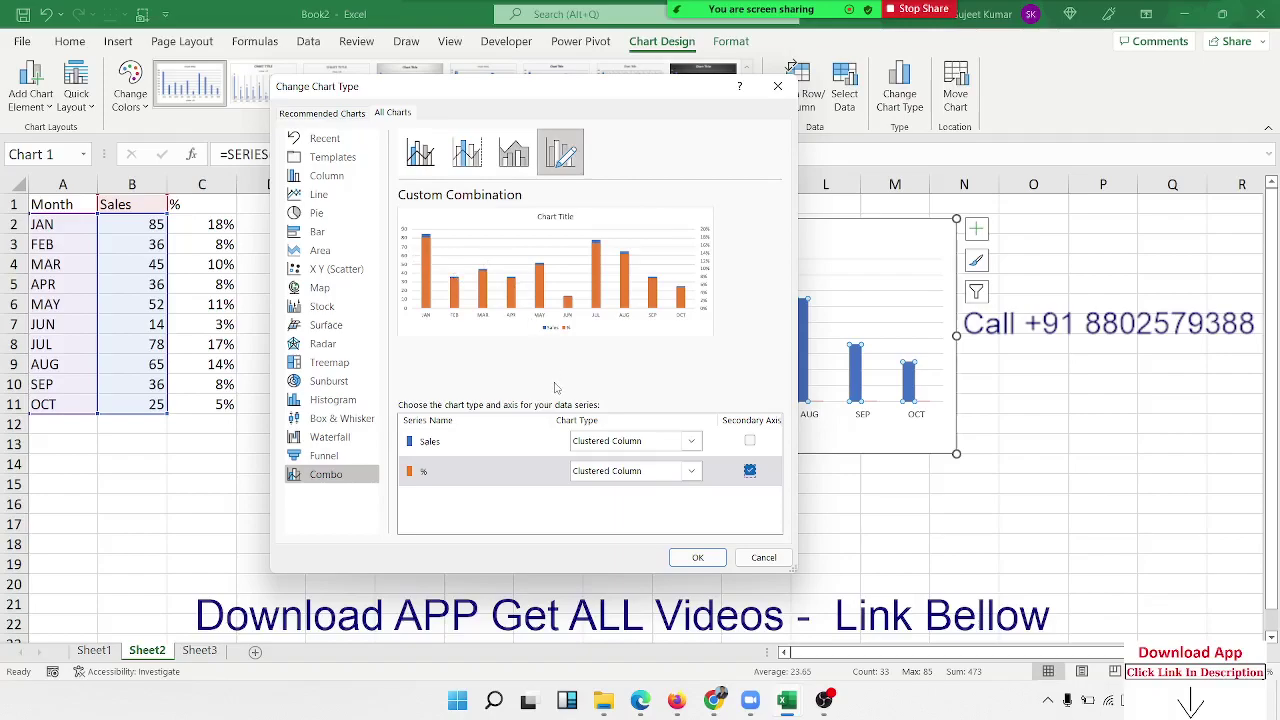
left_click(595, 472)
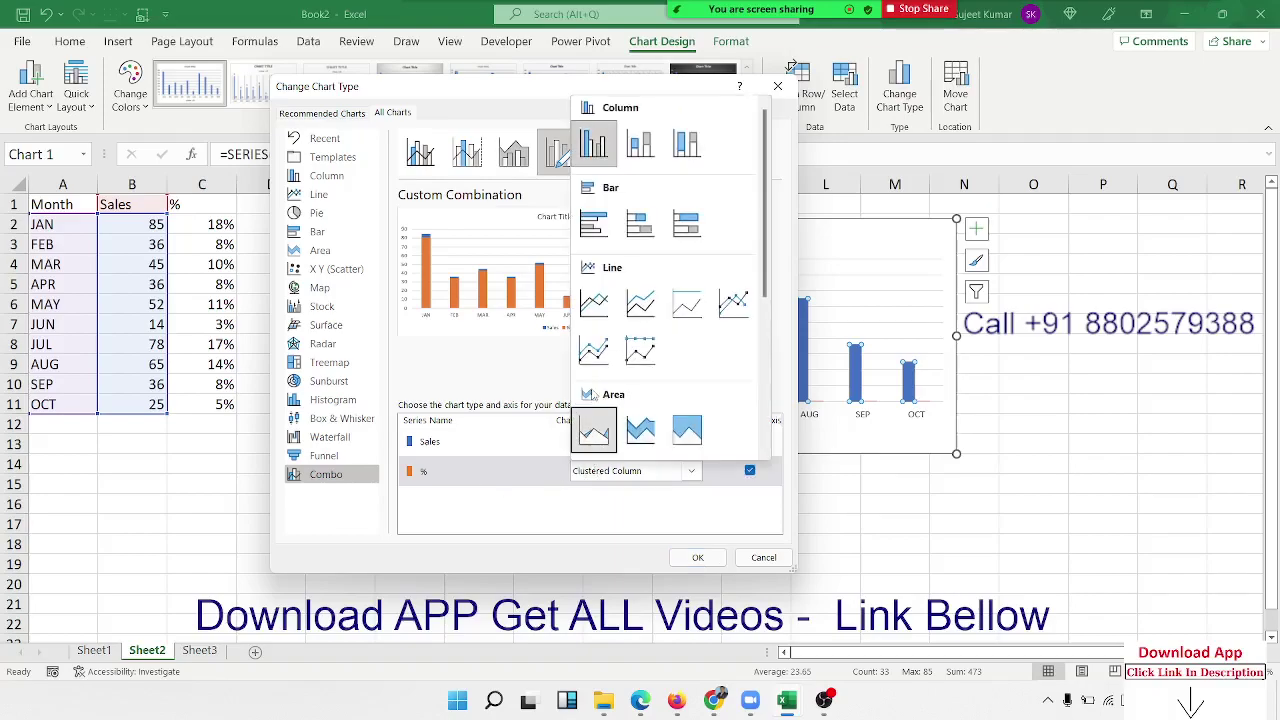
left_click(594, 304)
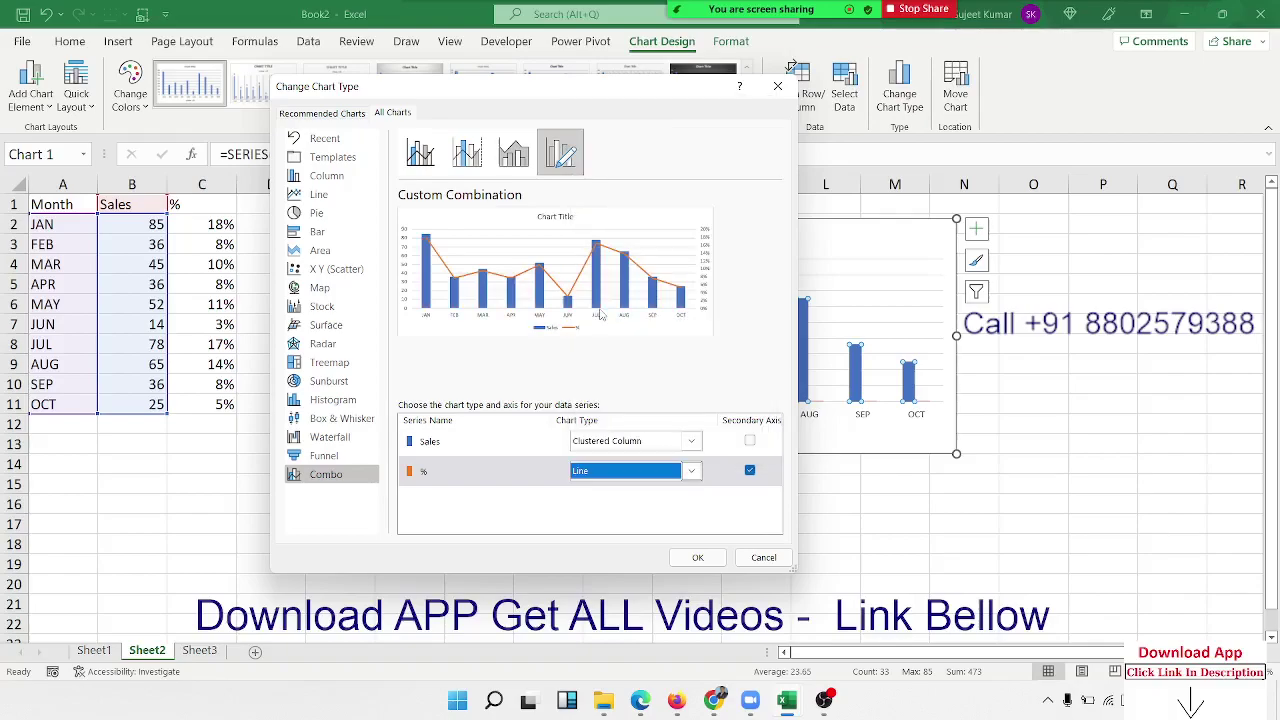
left_click(631, 478)
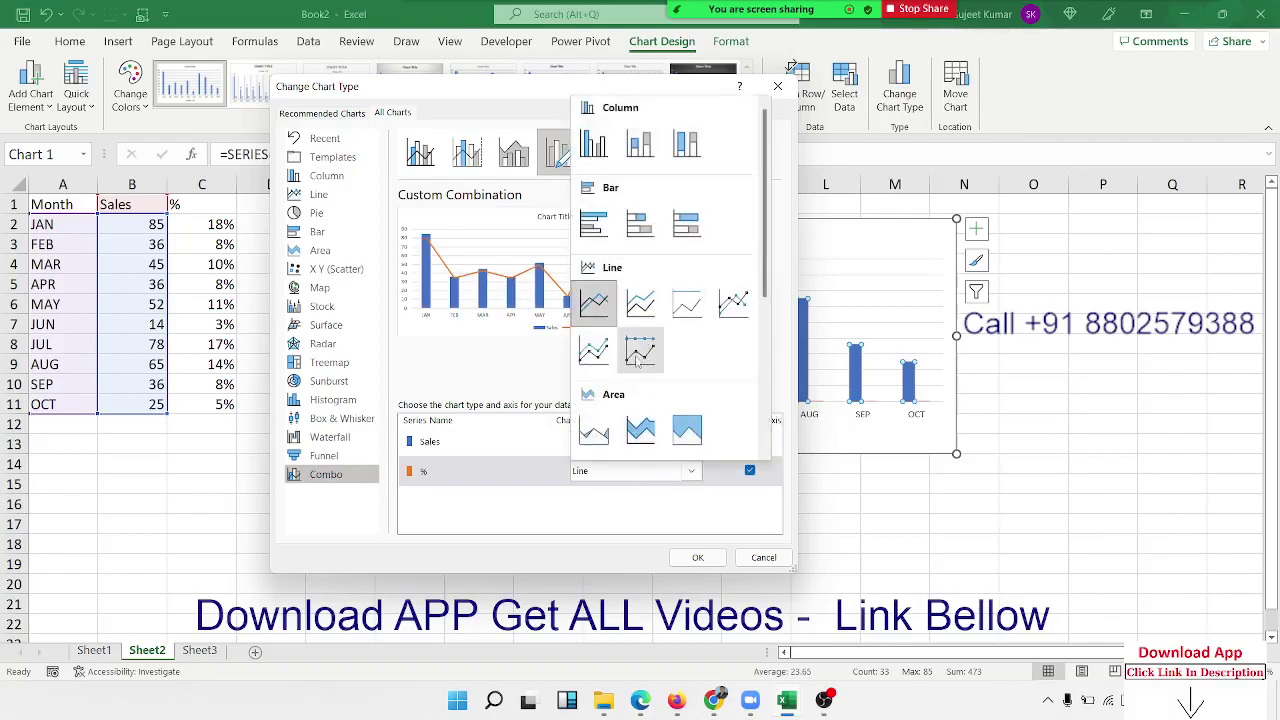
left_click(604, 434)
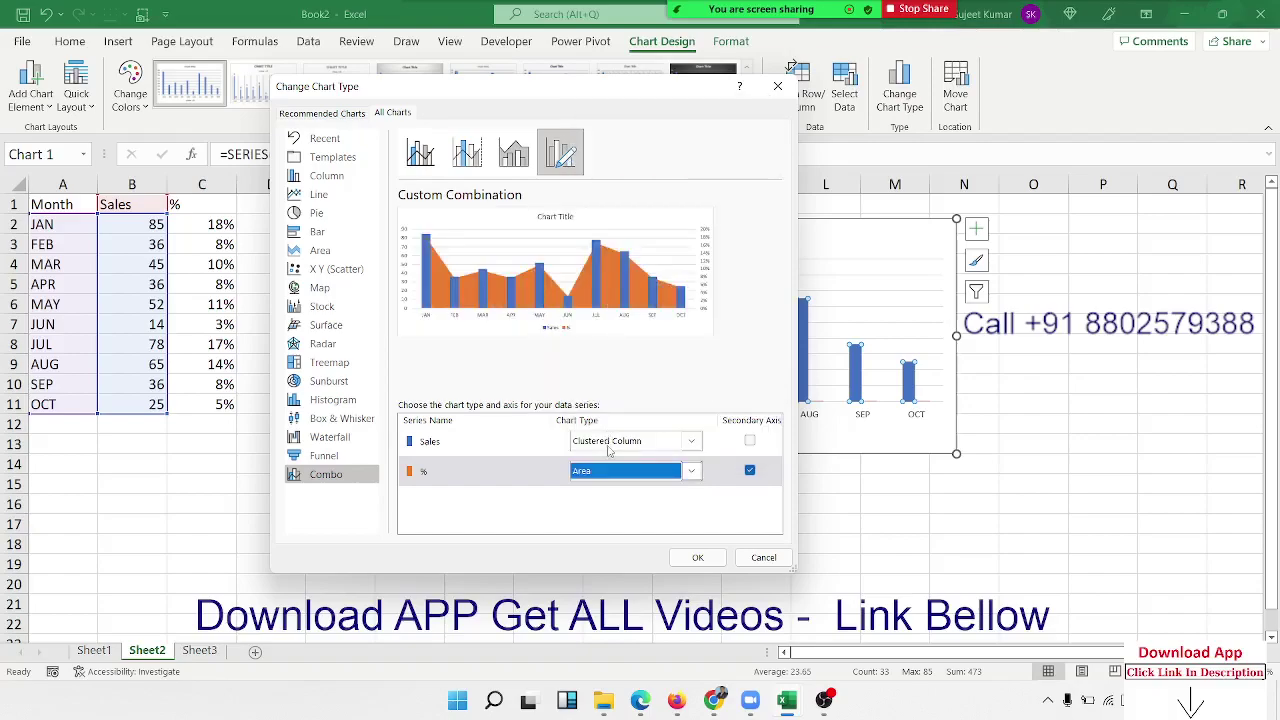
left_click(712, 553)
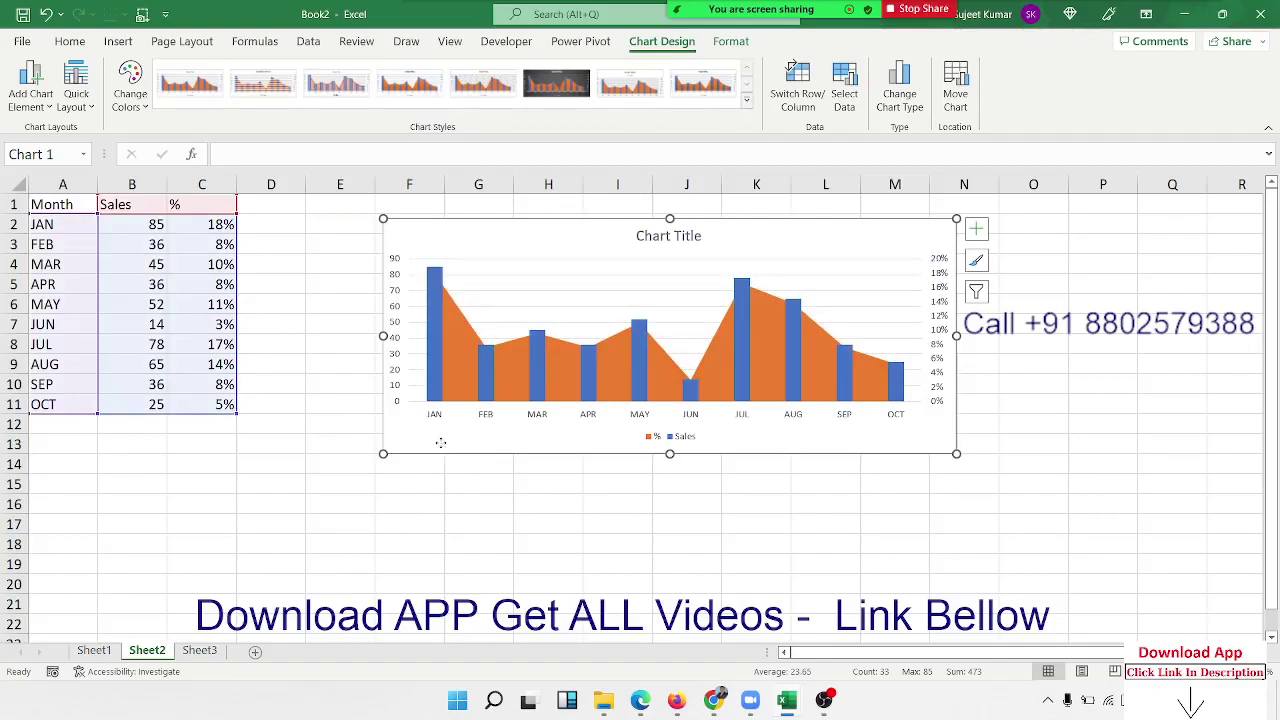
Shift the combo chart left to span columns D to L and close the Zoom participants window
left_click_drag(436, 441, 361, 443)
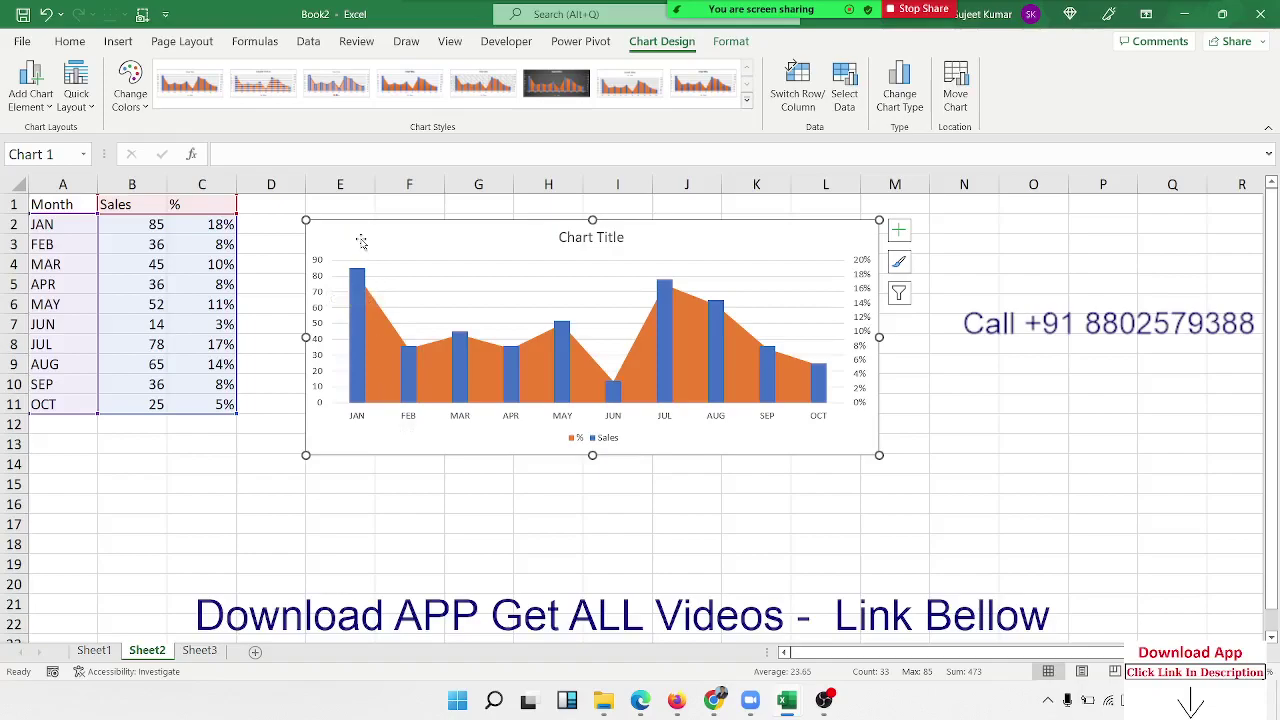
left_click_drag(357, 240, 319, 220)
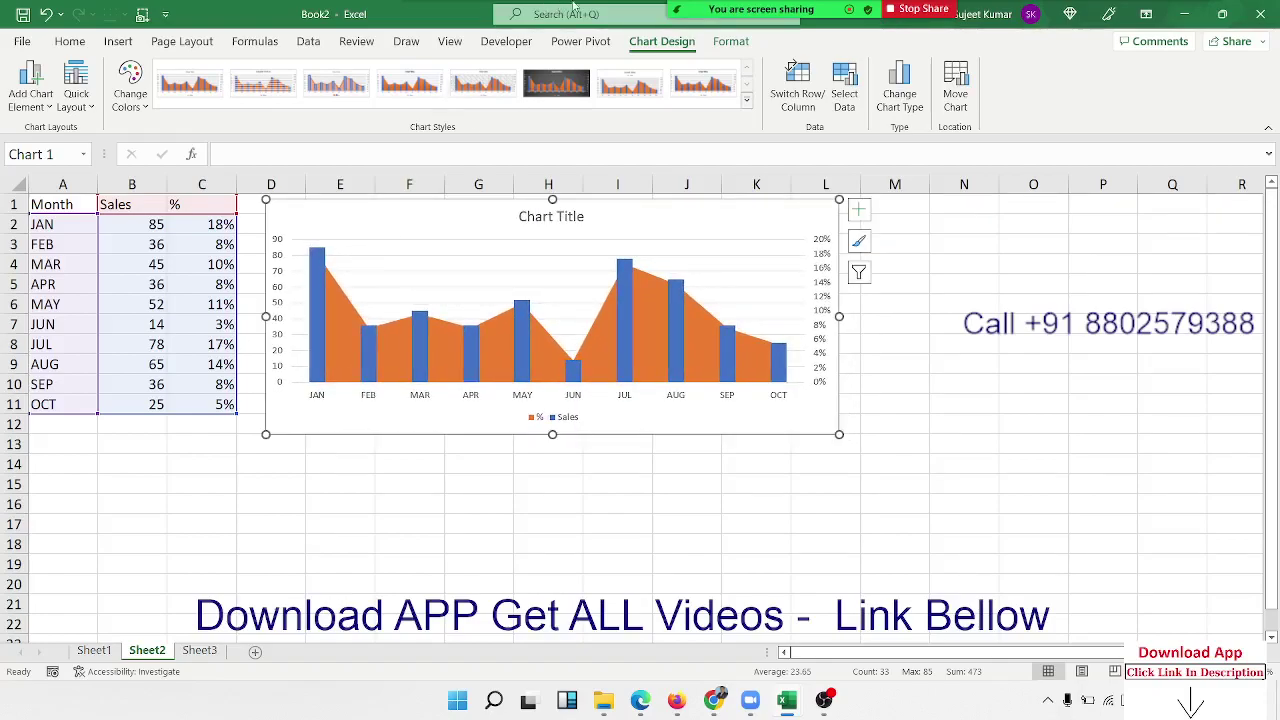
left_click(686, 18)
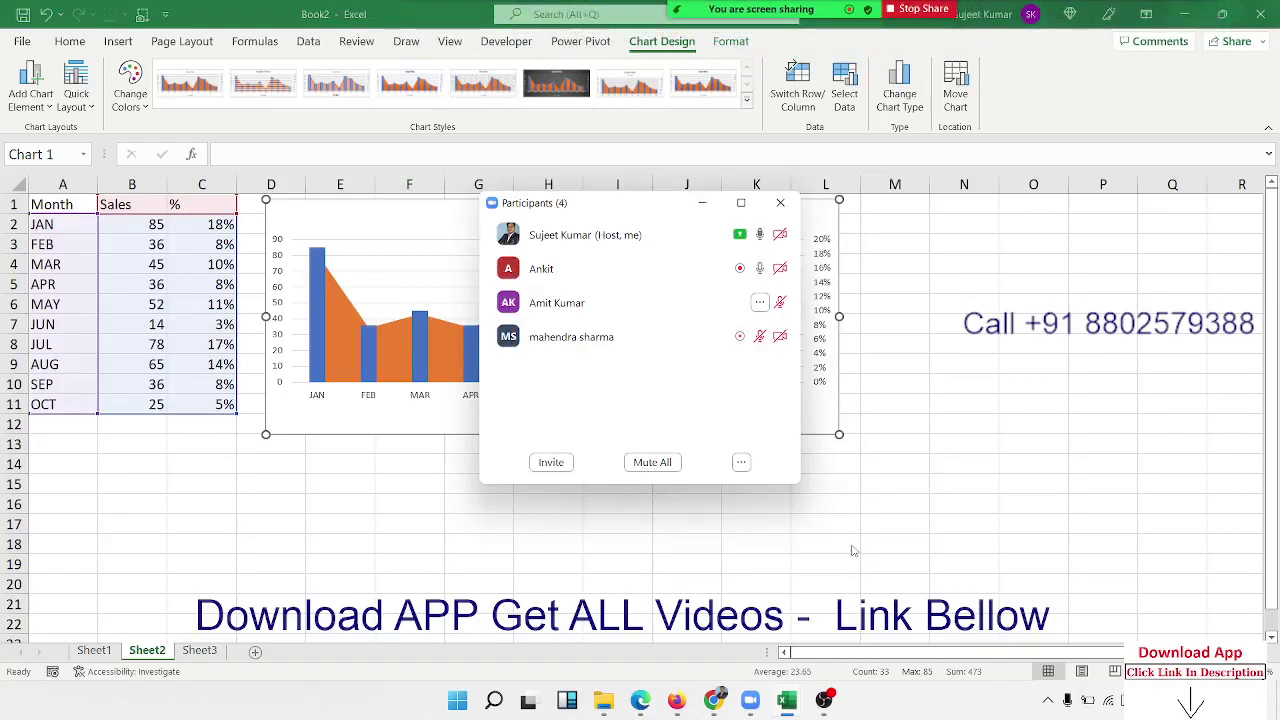
left_click(780, 202)
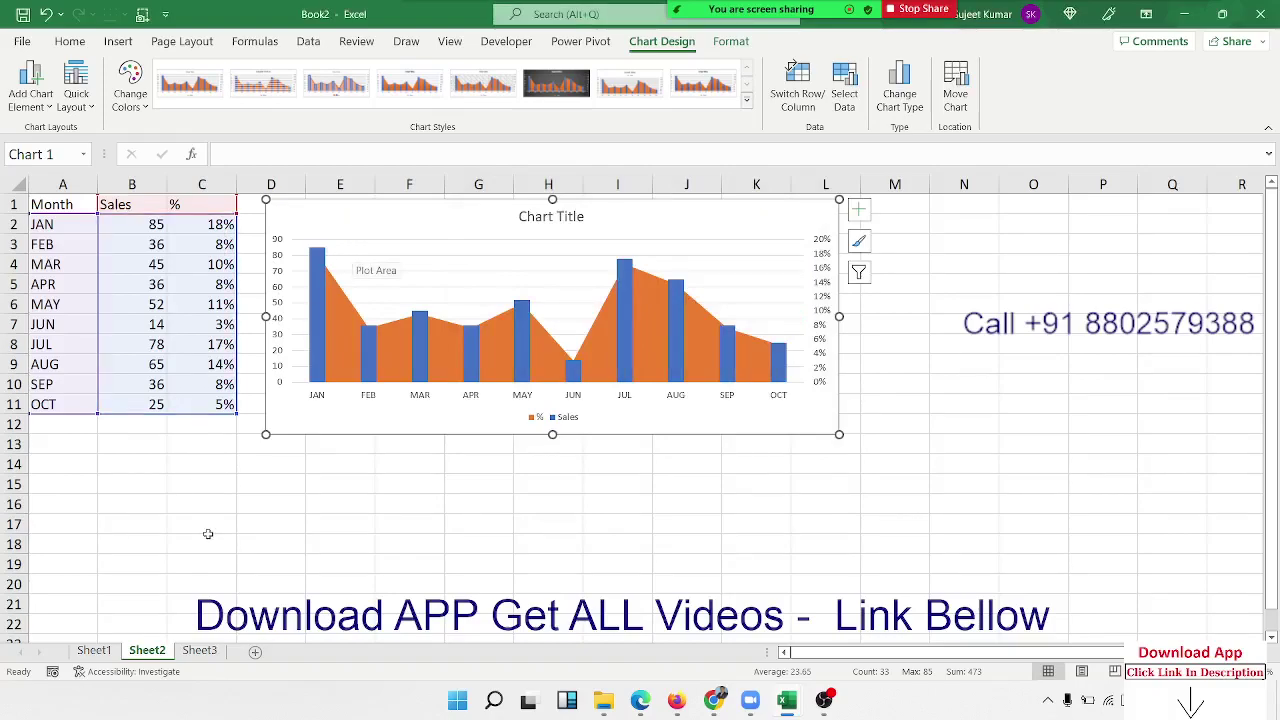
left_click(208, 534)
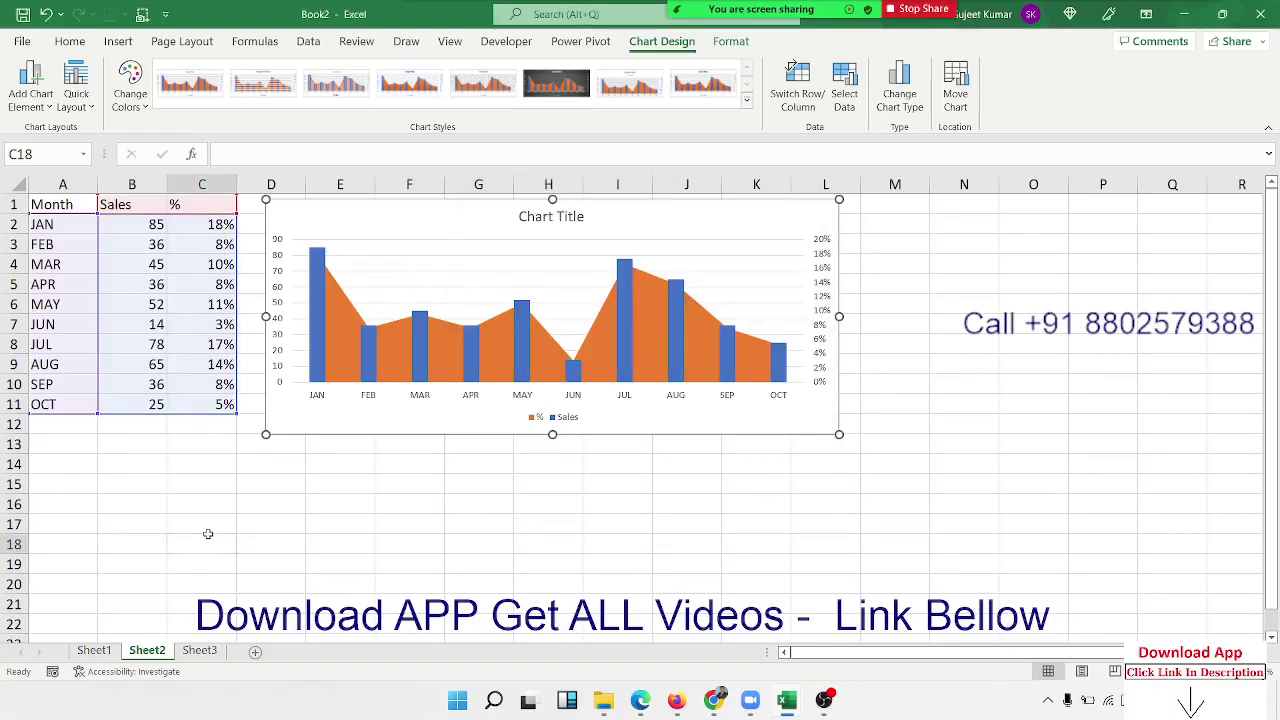
On Sheet3, enter Bank in A1 and SBI, PNB, HDFC, Kotek in A2:A5
left_click(200, 651)
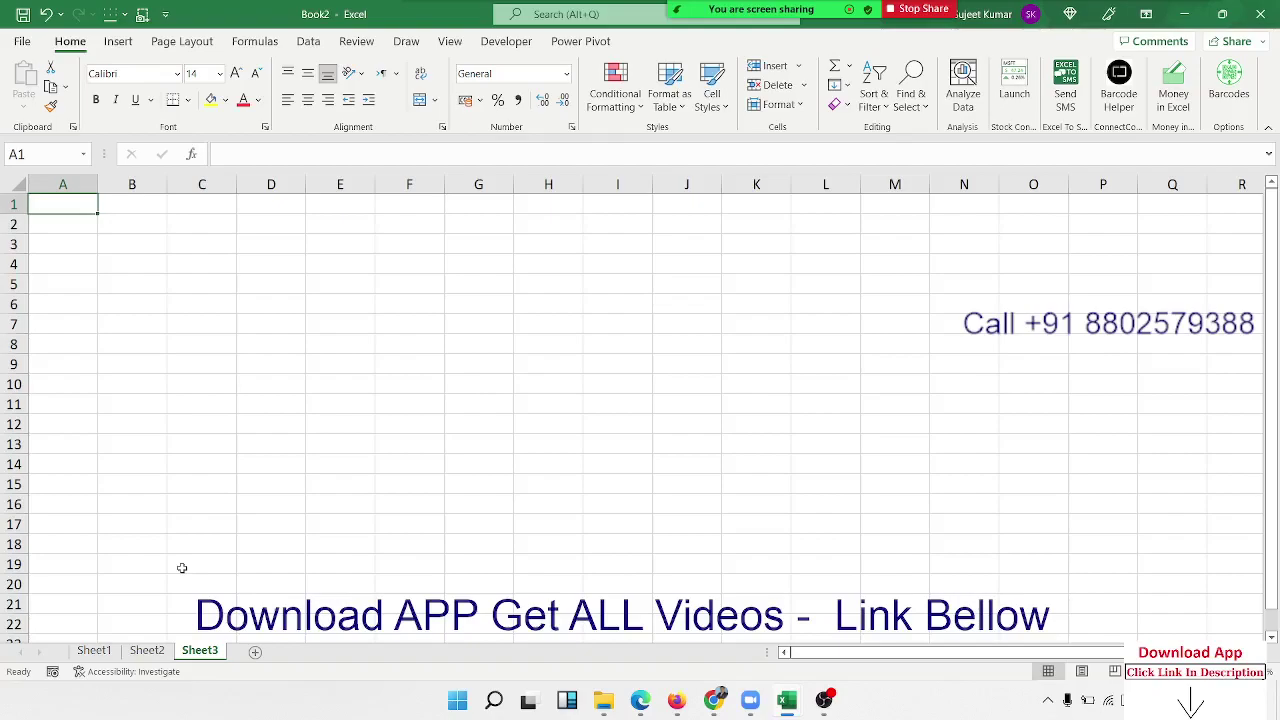
type("Bank")
key("Return")
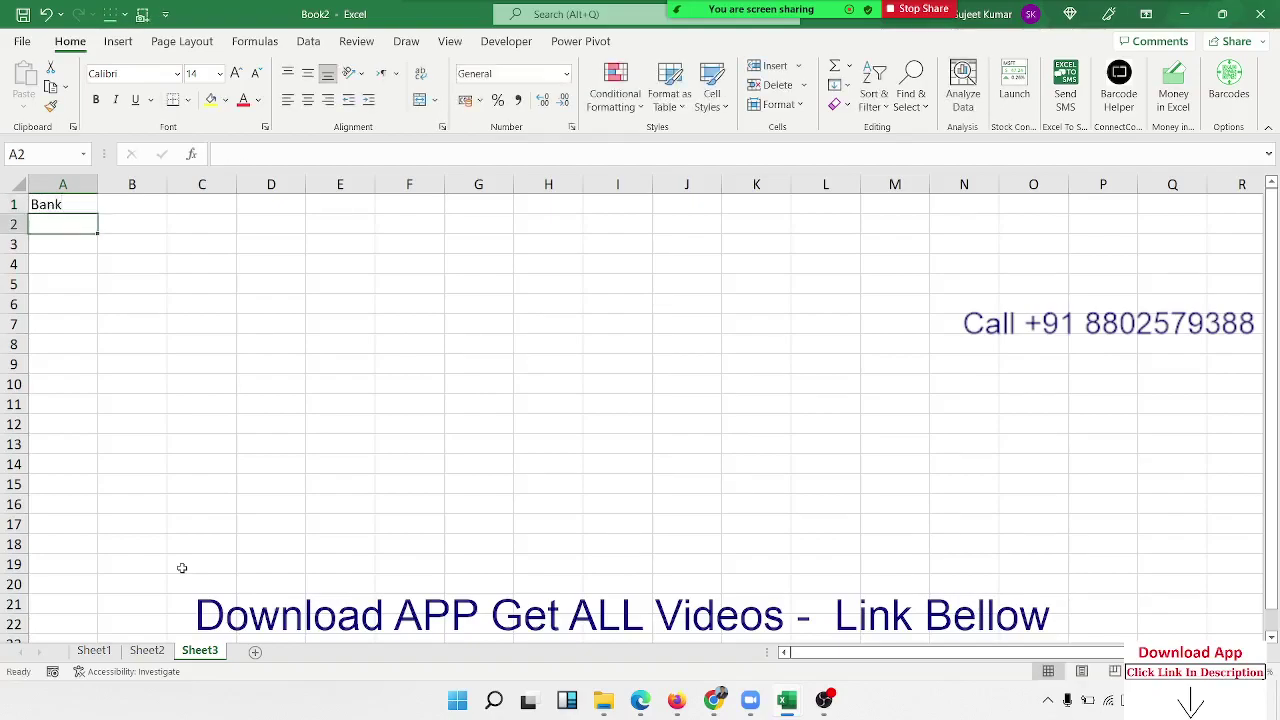
type("Puja")
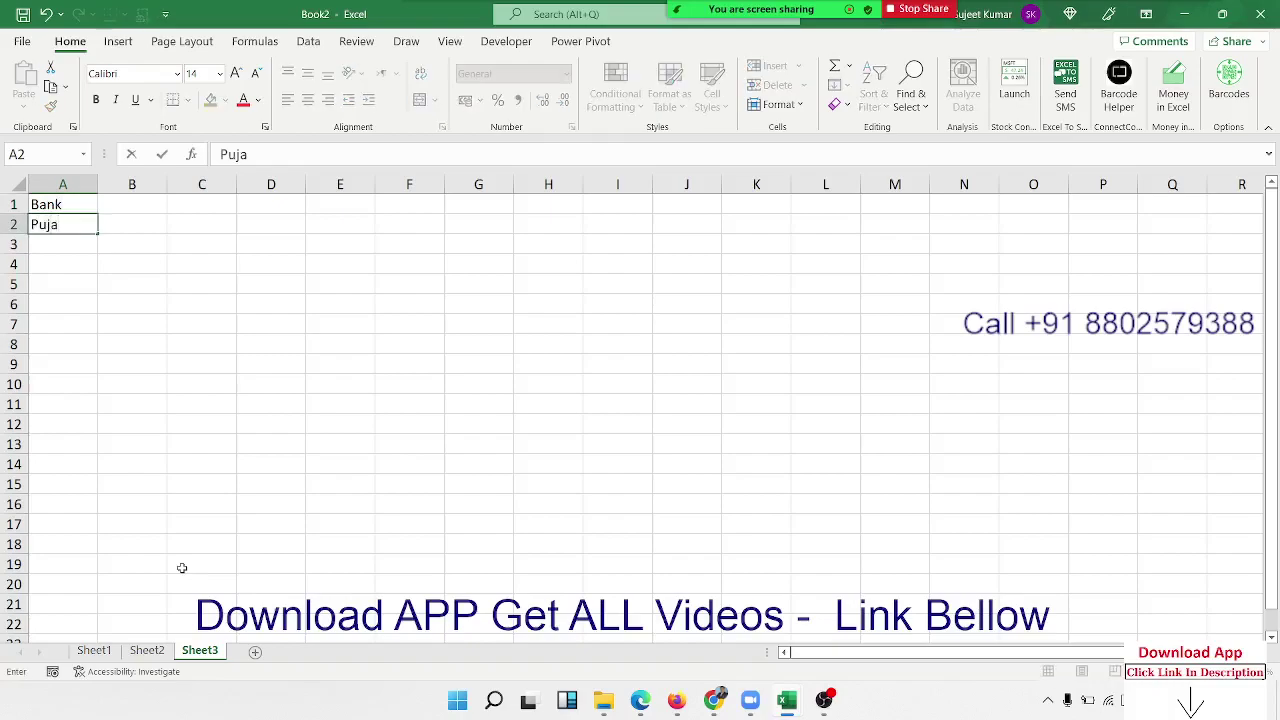
key("Escape")
type("SBI")
key("Return")
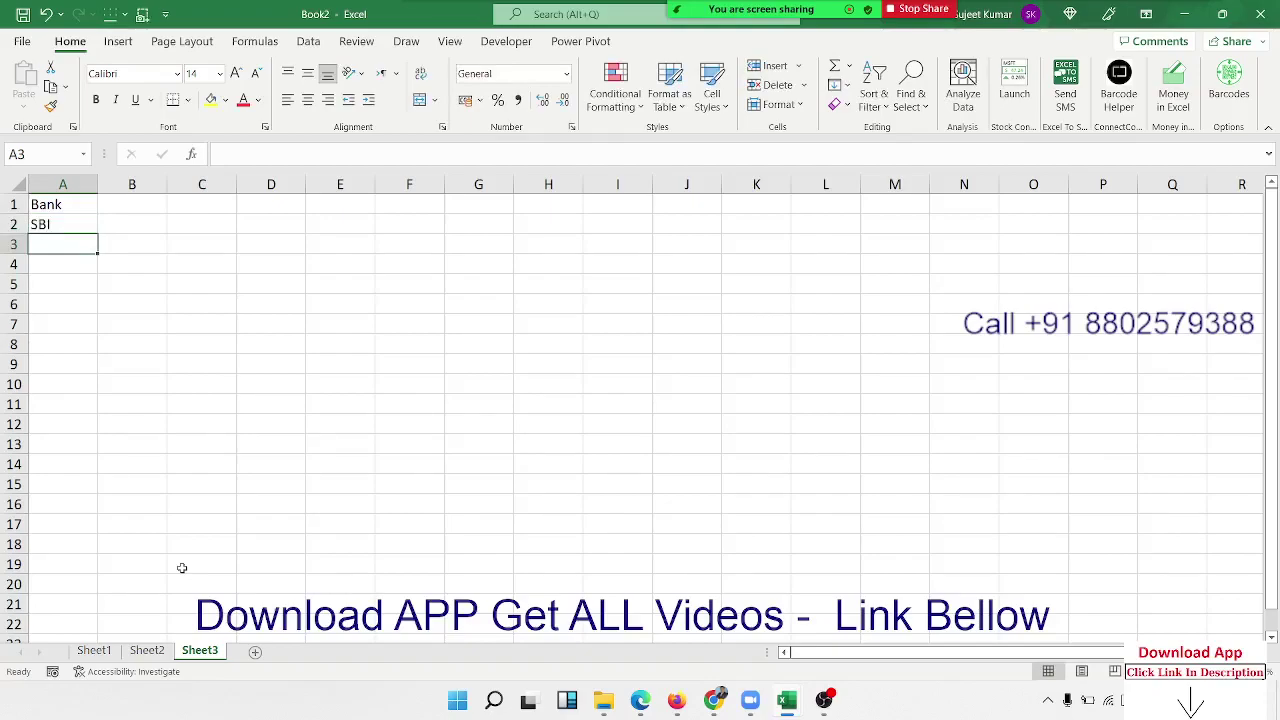
type("PNB")
key("Return")
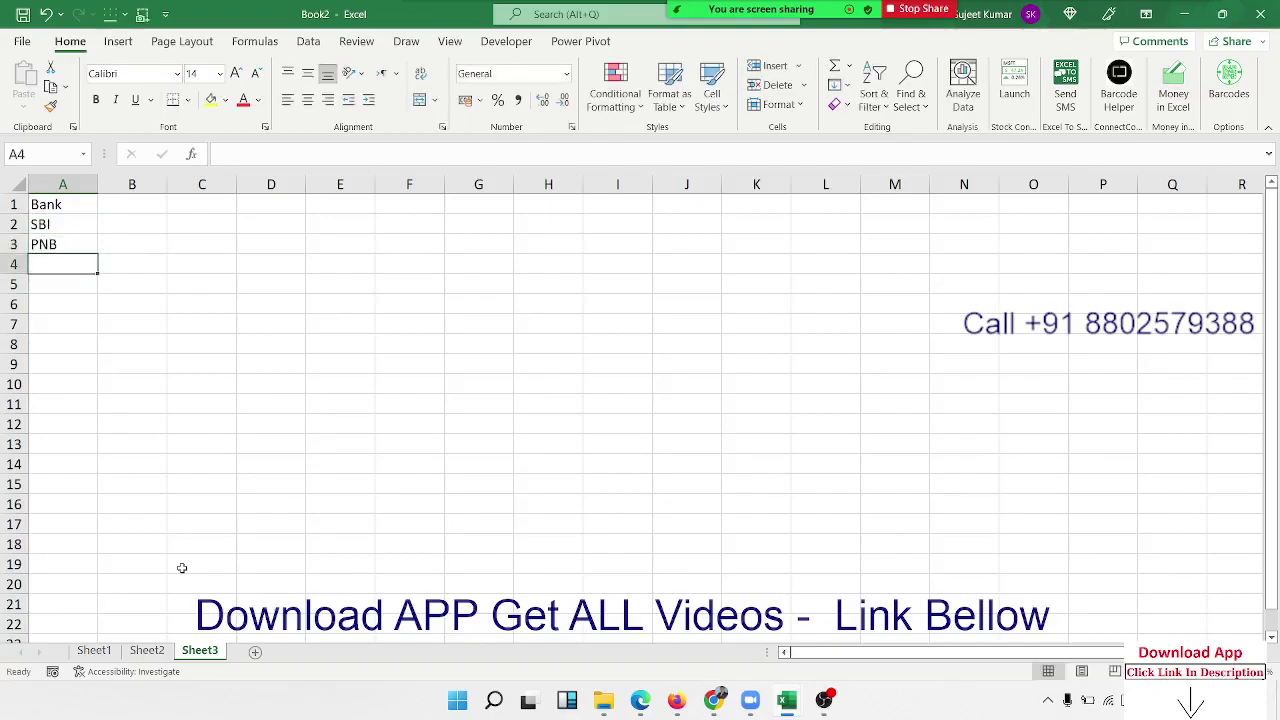
type("HF")
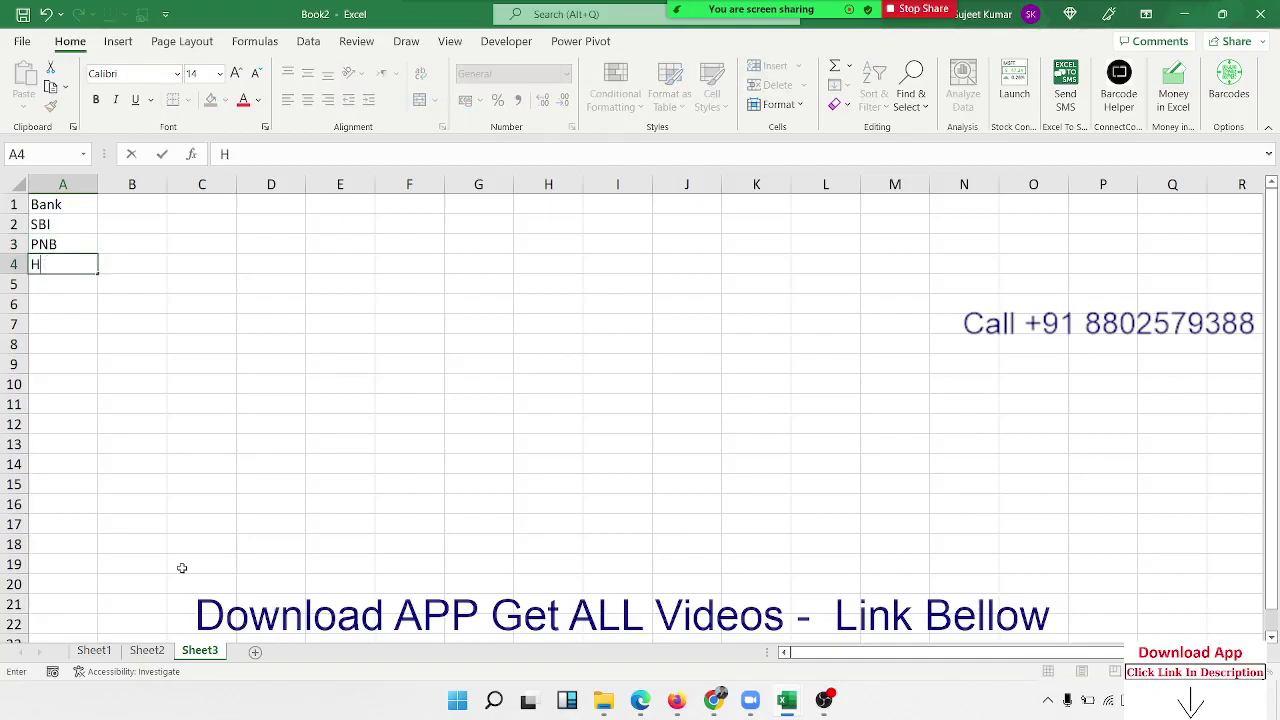
key("Return")
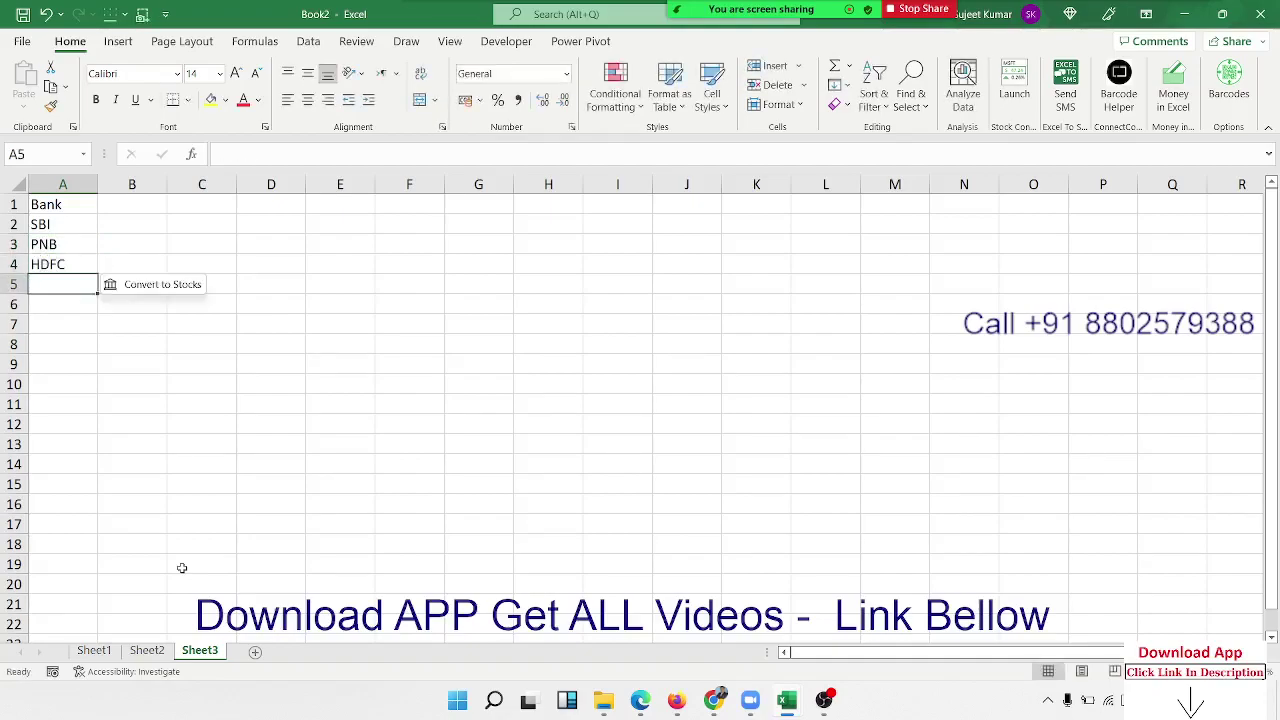
type("Kotek")
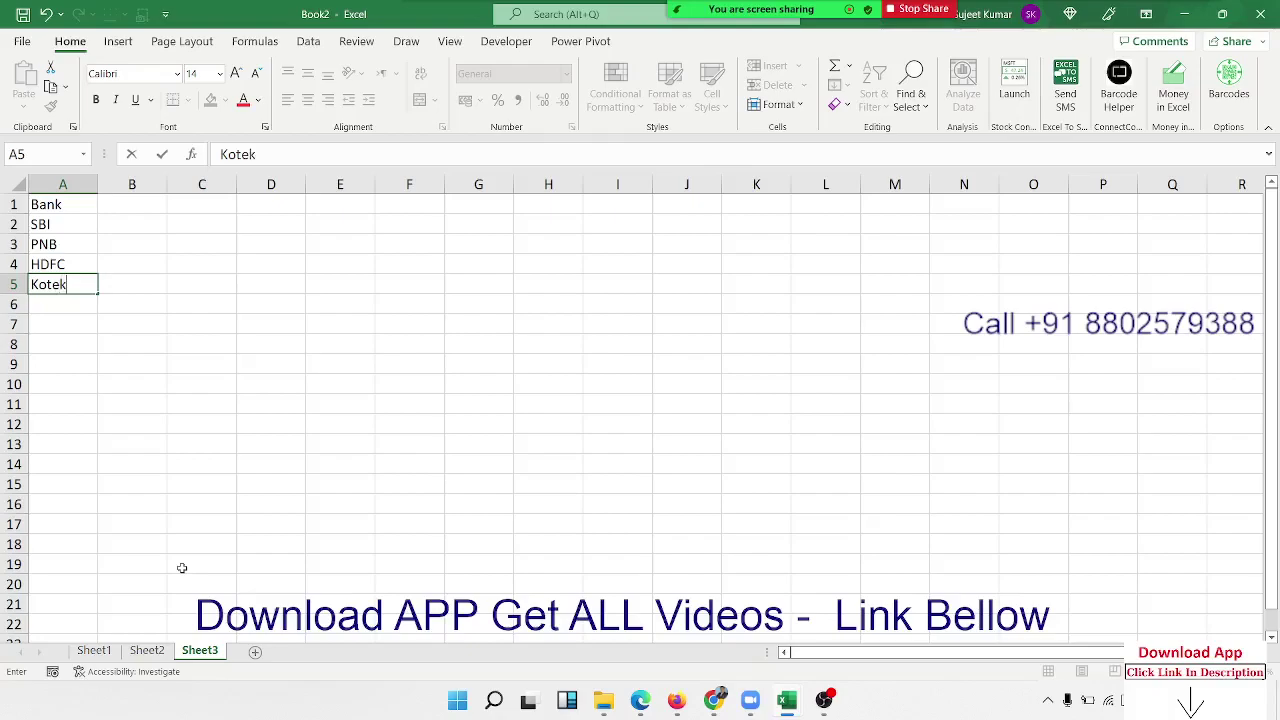
key("Return")
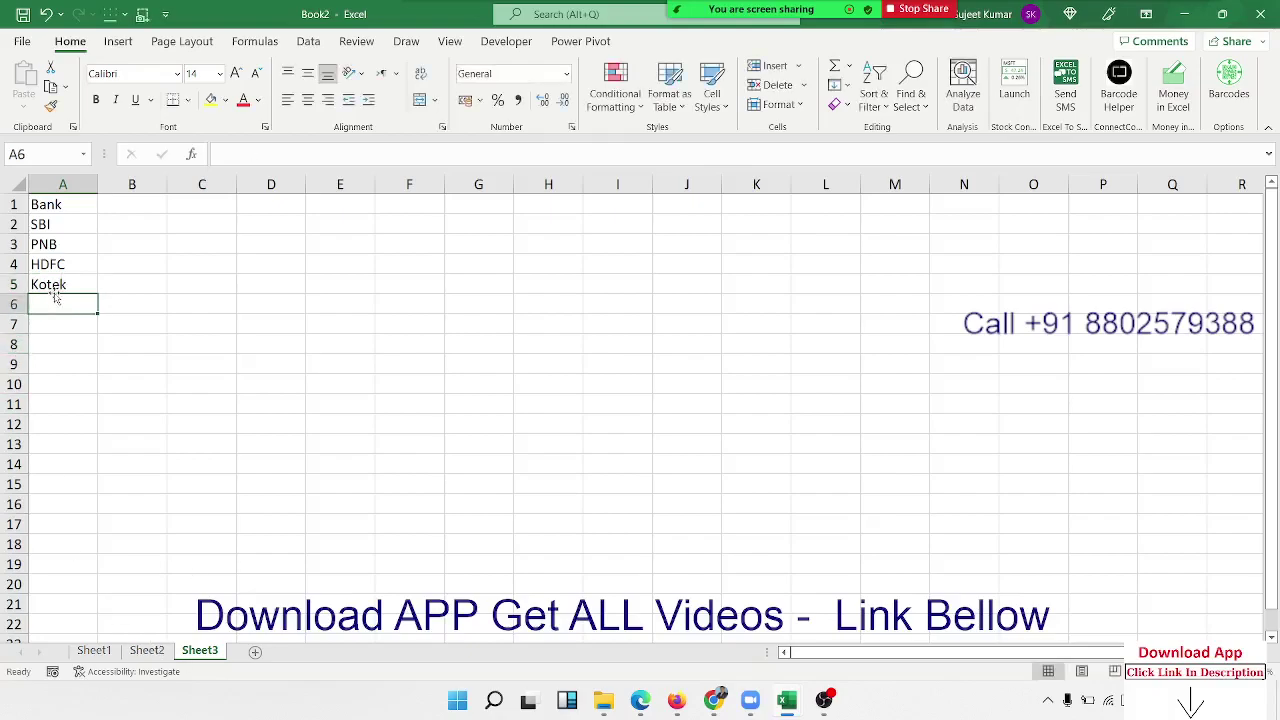
Enter month headers JAN through MAY across B1:F1
left_click_drag(52, 285, 50, 204)
left_click(117, 201)
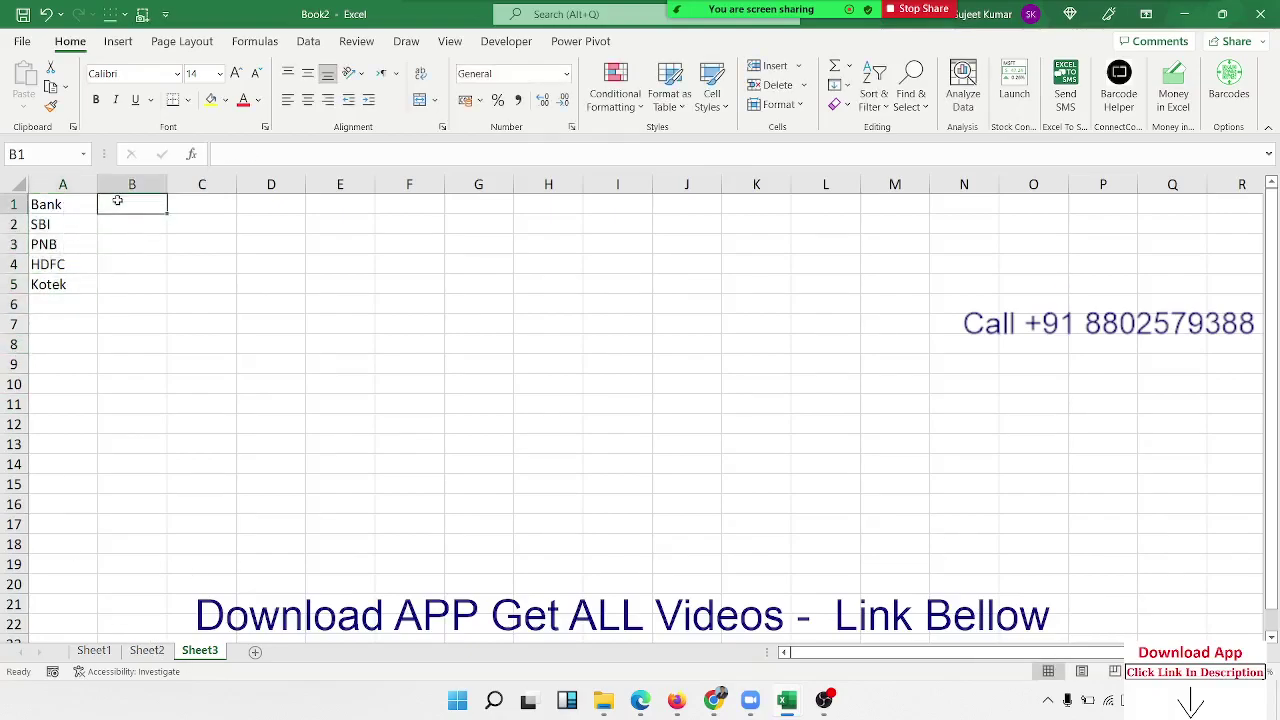
type("JAN")
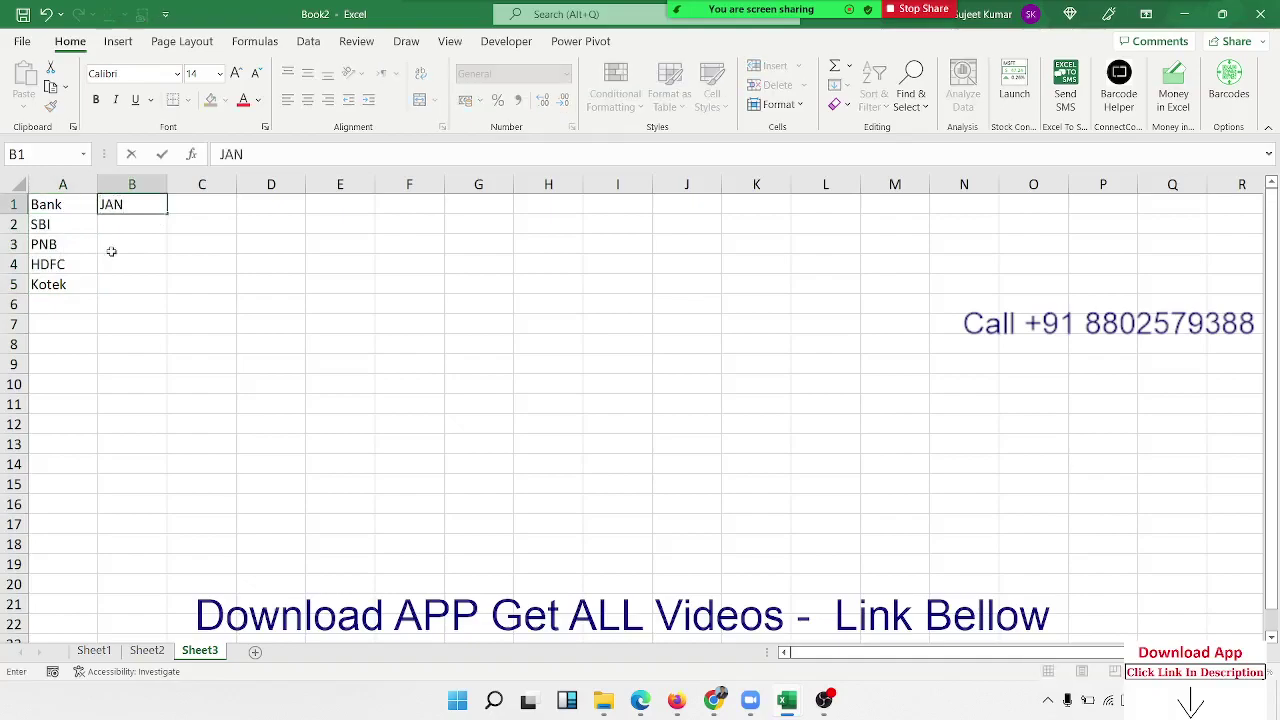
left_click(111, 251)
left_click(137, 208)
left_click_drag(167, 214, 366, 208)
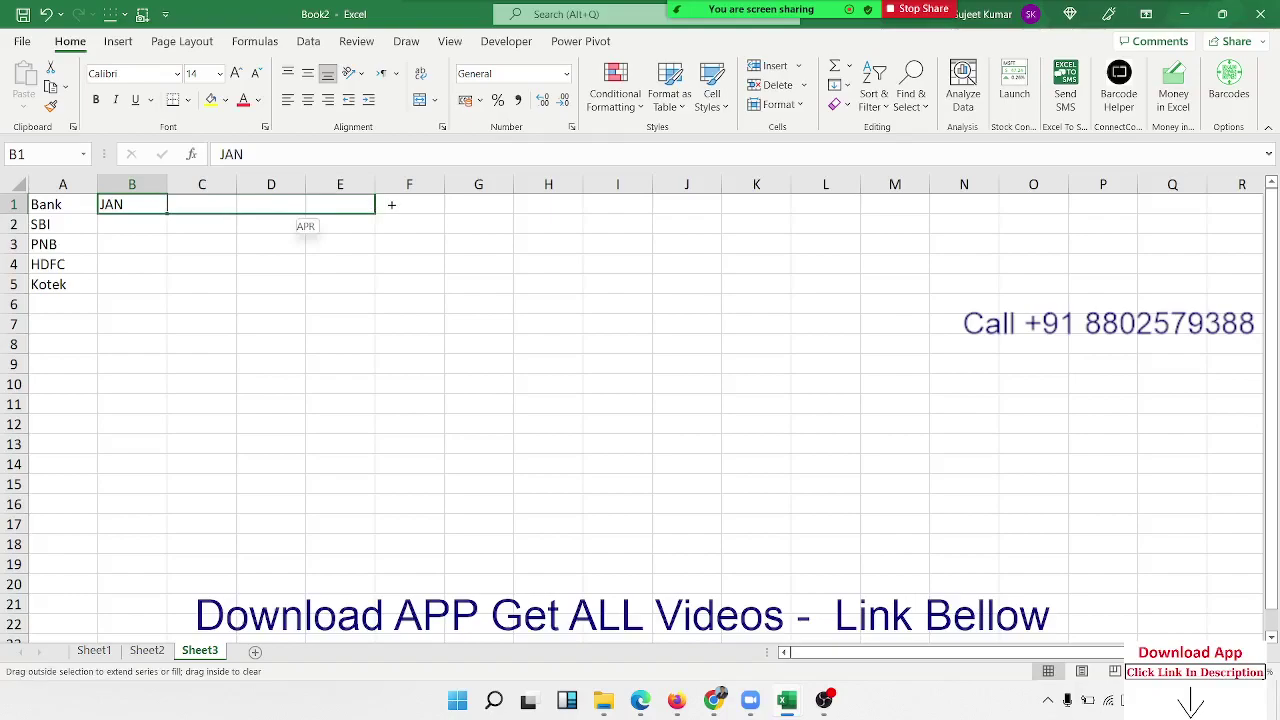
left_click_drag(391, 204, 415, 204)
Fill B2:F5 with =RANDBETWEEN(10,90) using Ctrl+R and Ctrl+D
left_click(130, 227)
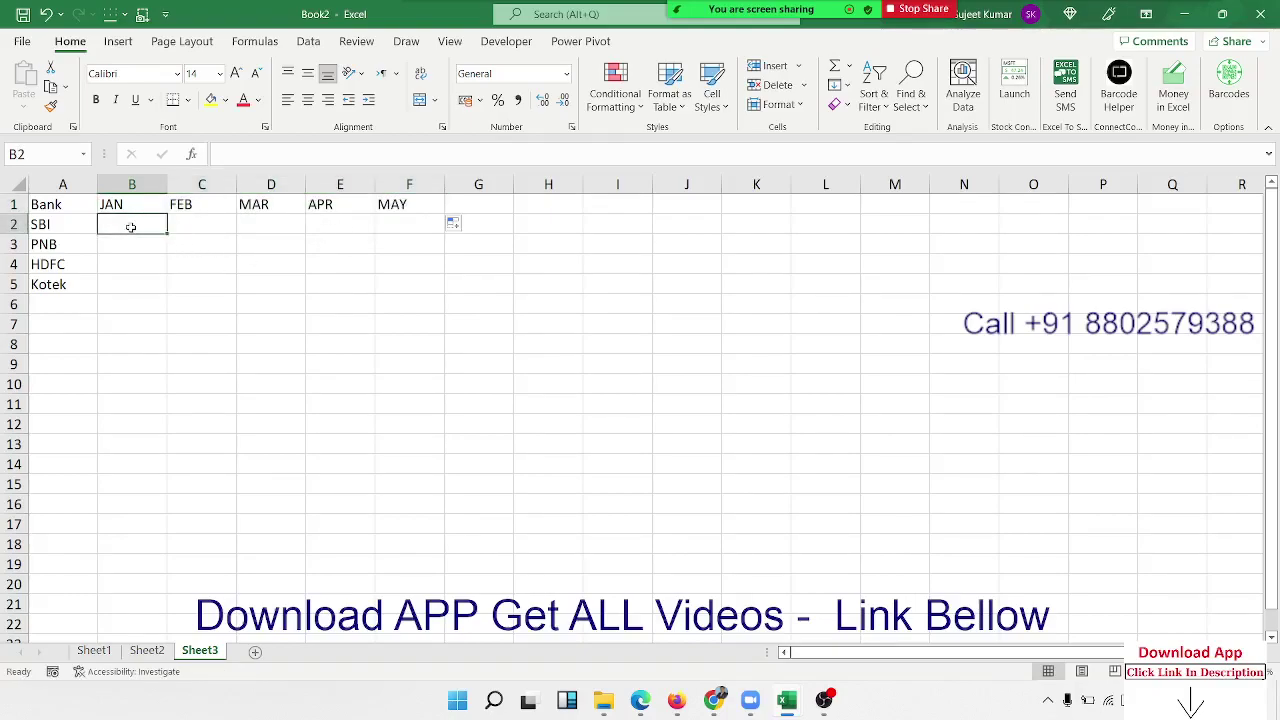
type("=ra")
key("Down")
key("Down")
key("Down")
key("Tab")
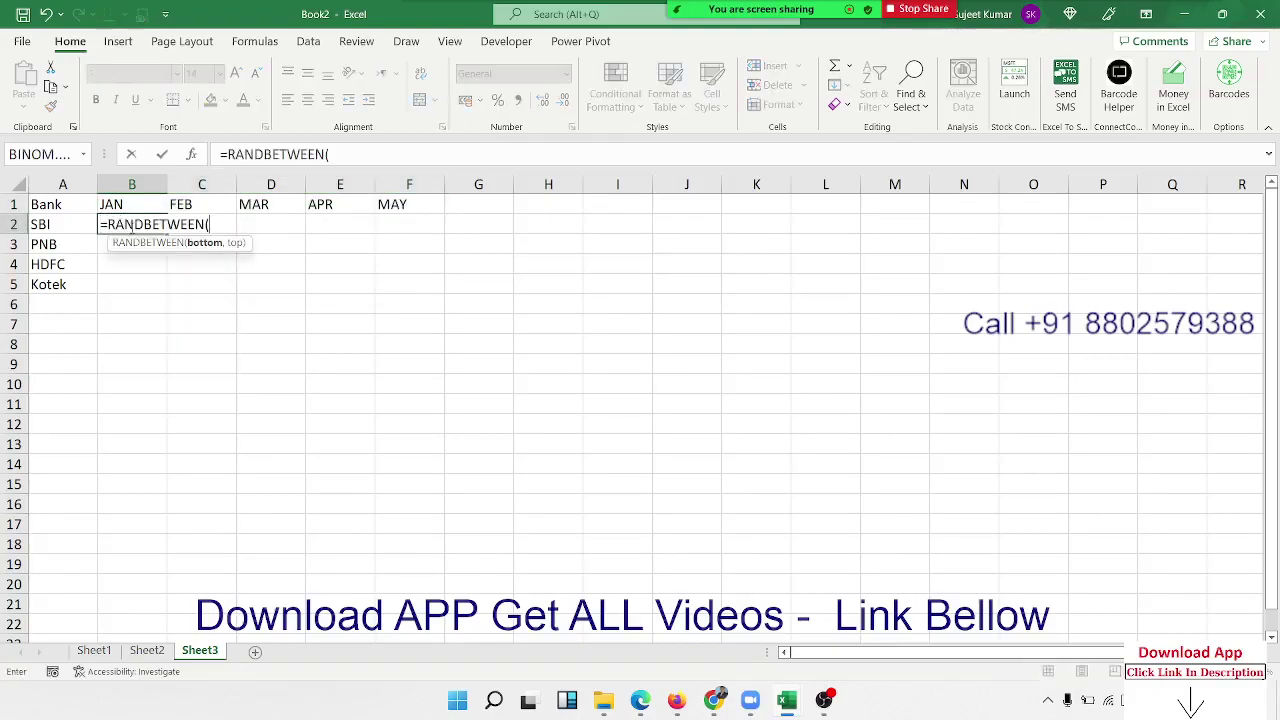
type("10,90")
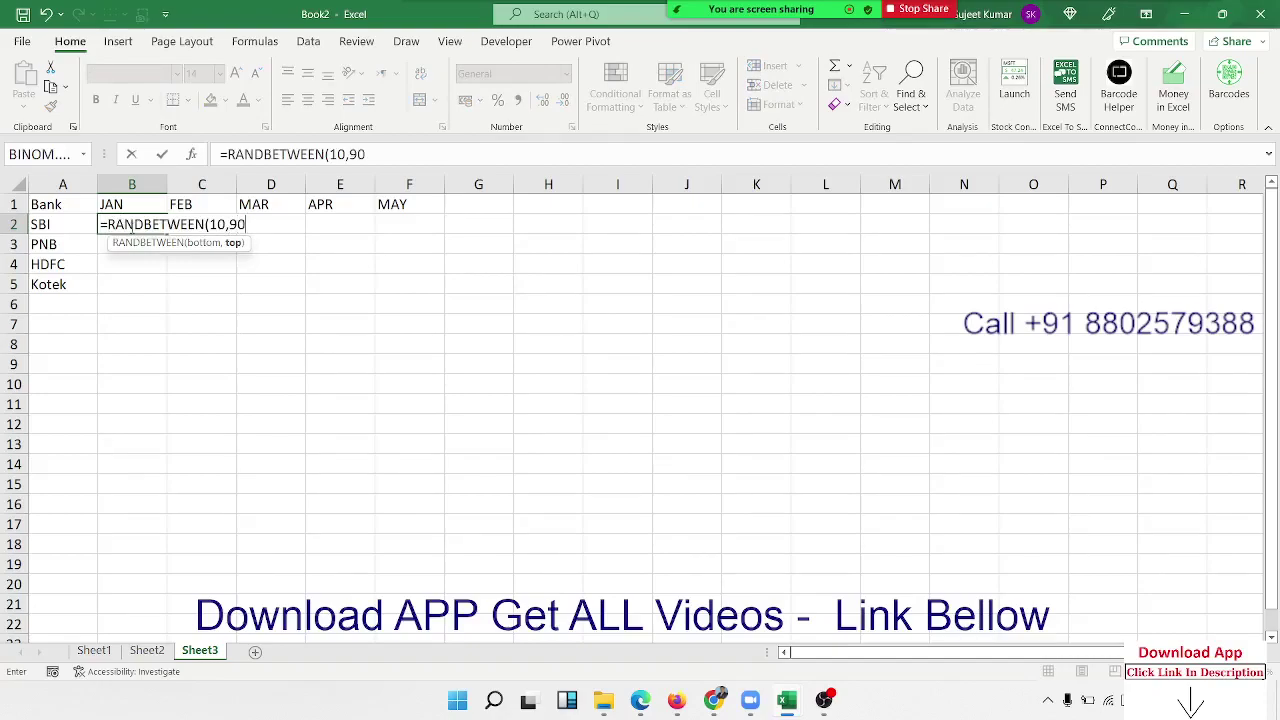
key("Return")
left_click_drag(131, 228, 392, 289)
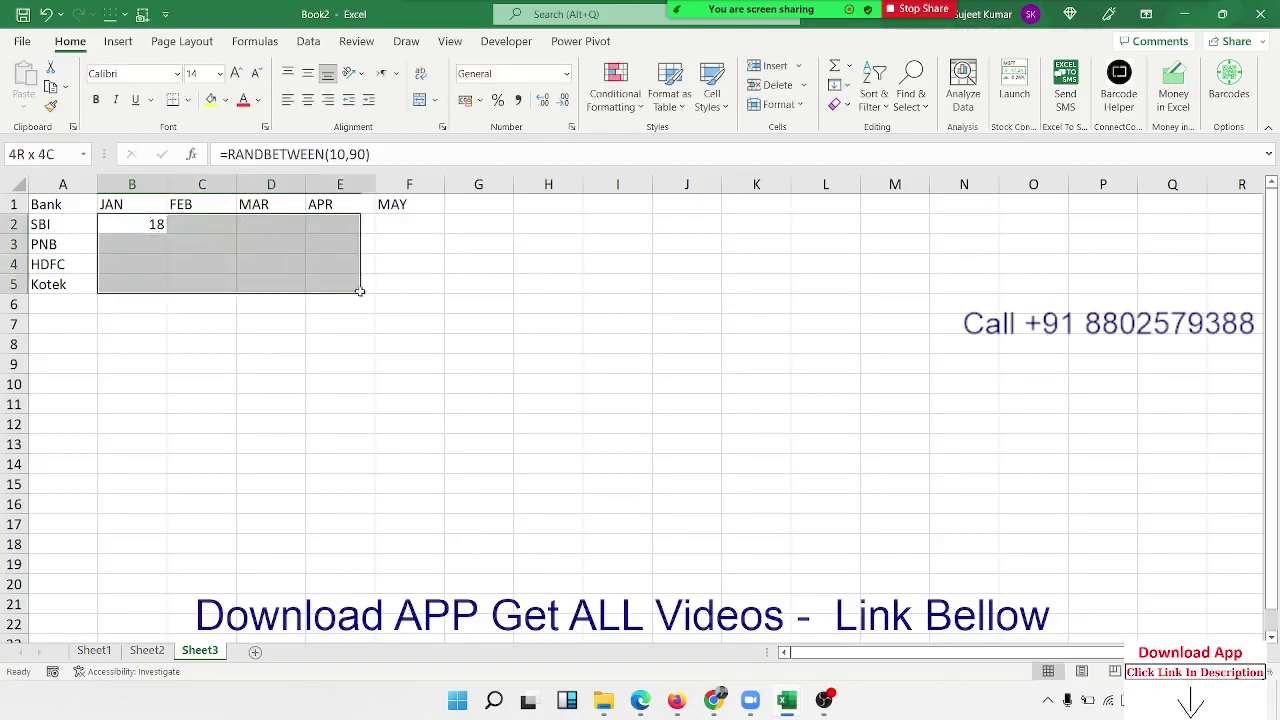
key("ctrl+r")
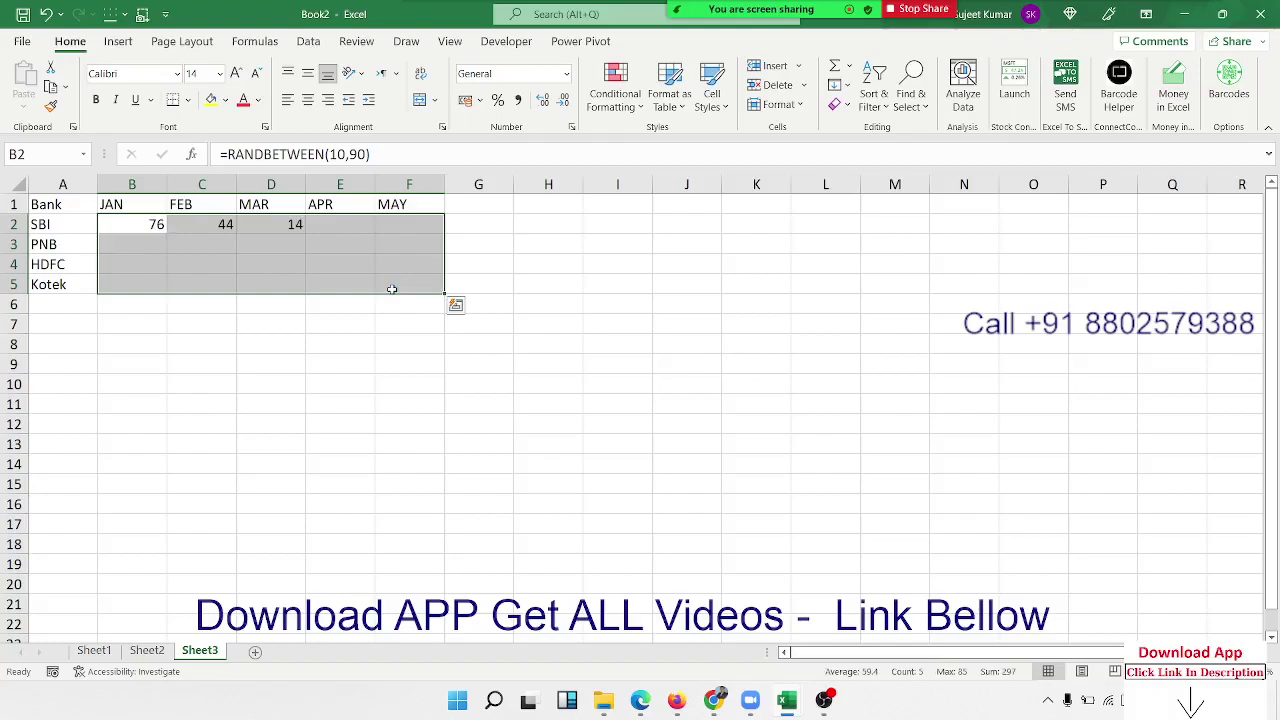
key("ctrl+d")
Copy B2:F5 and paste it back as fixed values
key("ctrl+c")
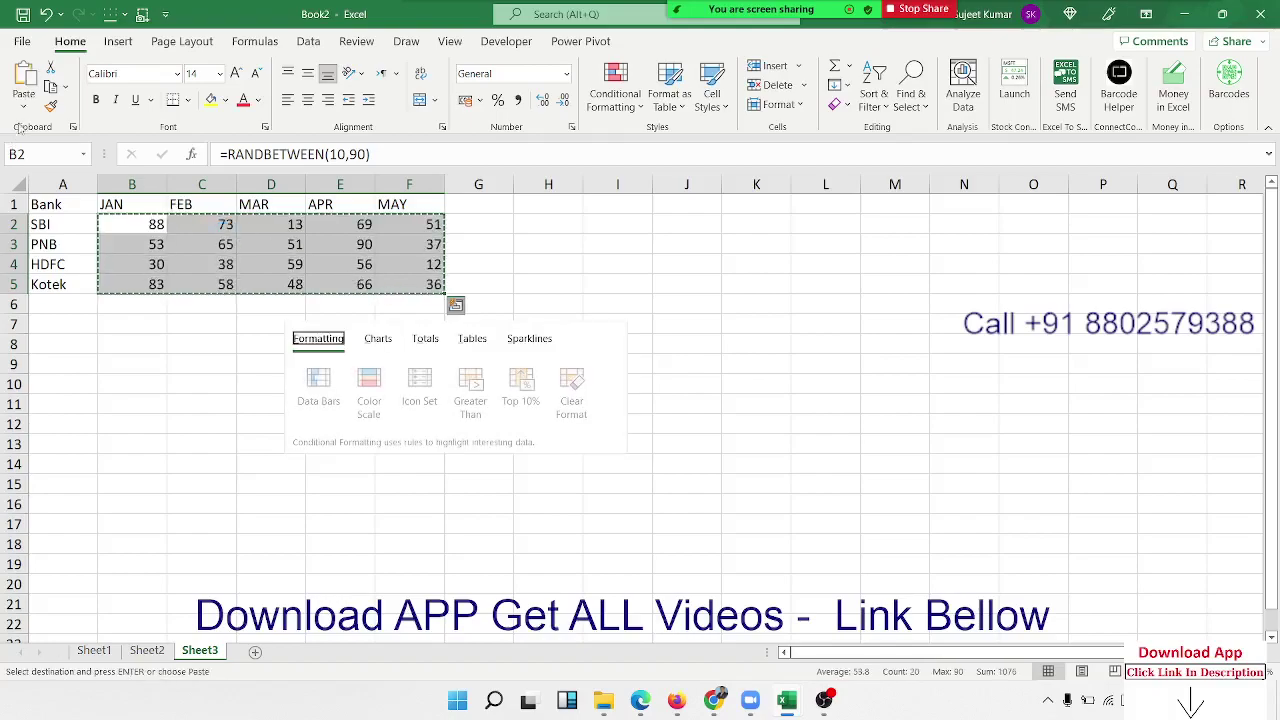
left_click(23, 97)
left_click(40, 235)
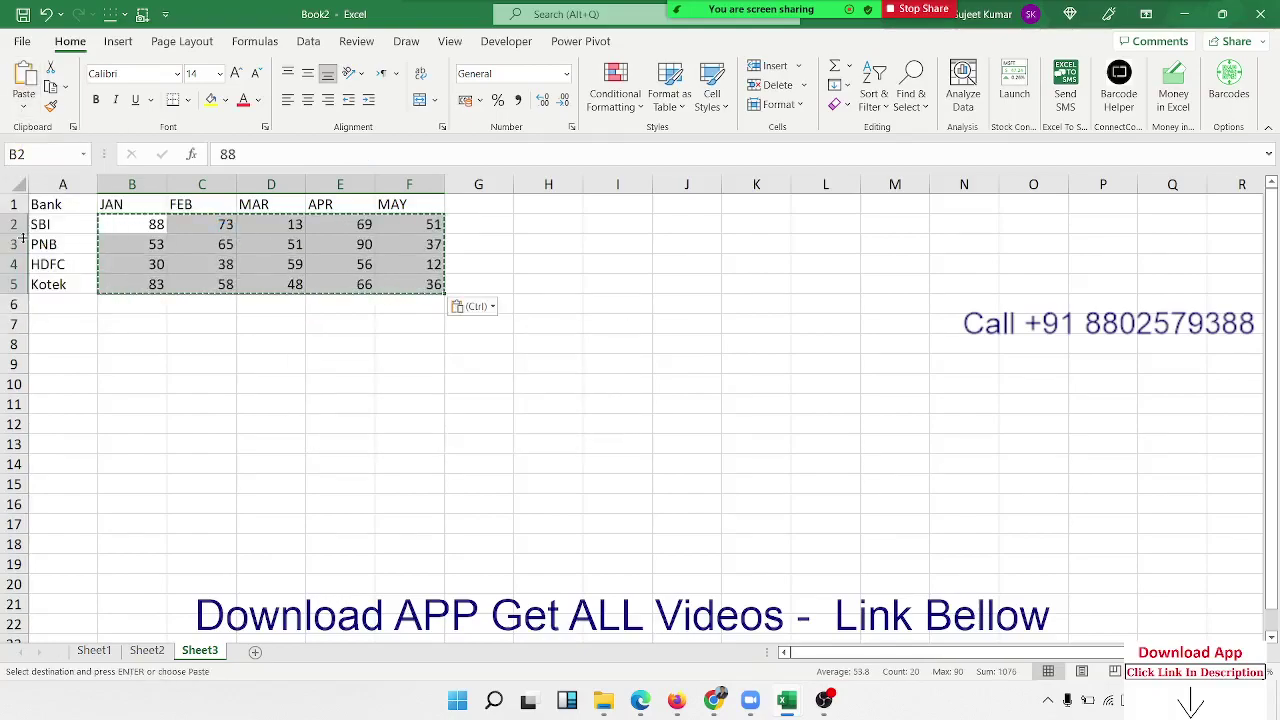
key("Escape")
left_click(165, 250)
Chart the bank table A1:F5 as a clustered column chart, then delete that chart
left_click_drag(45, 204, 436, 285)
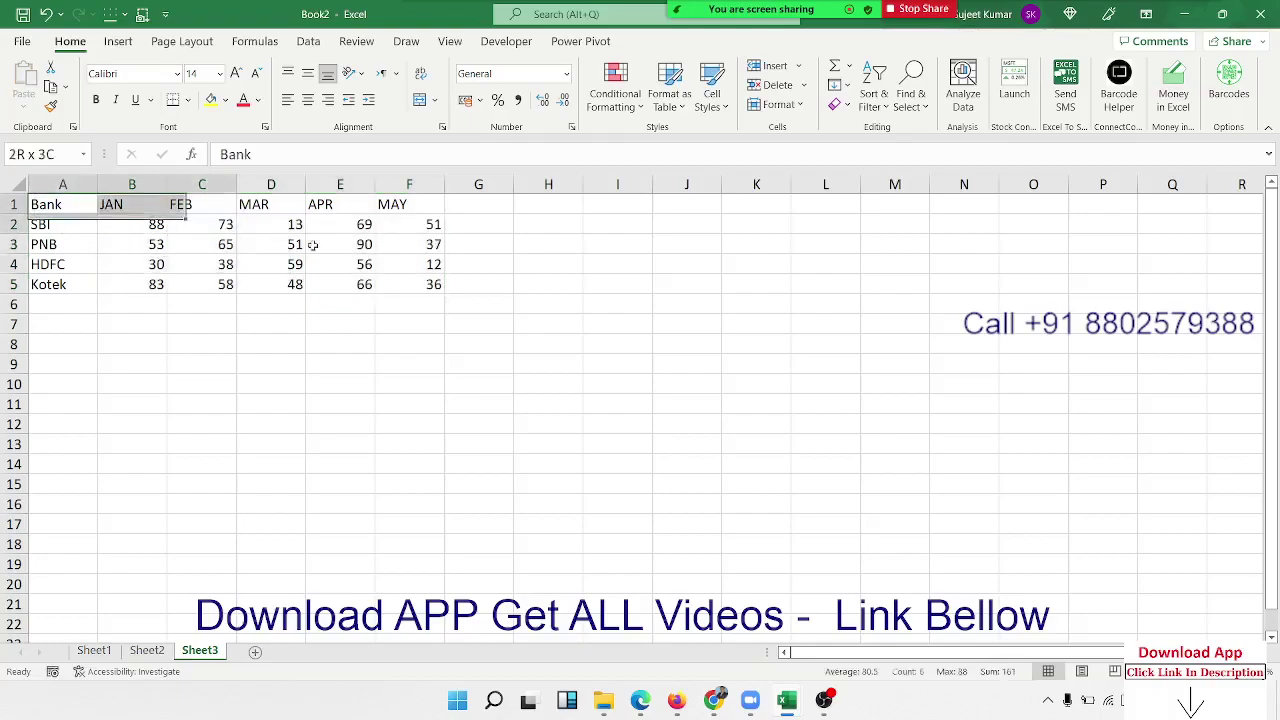
left_click(118, 41)
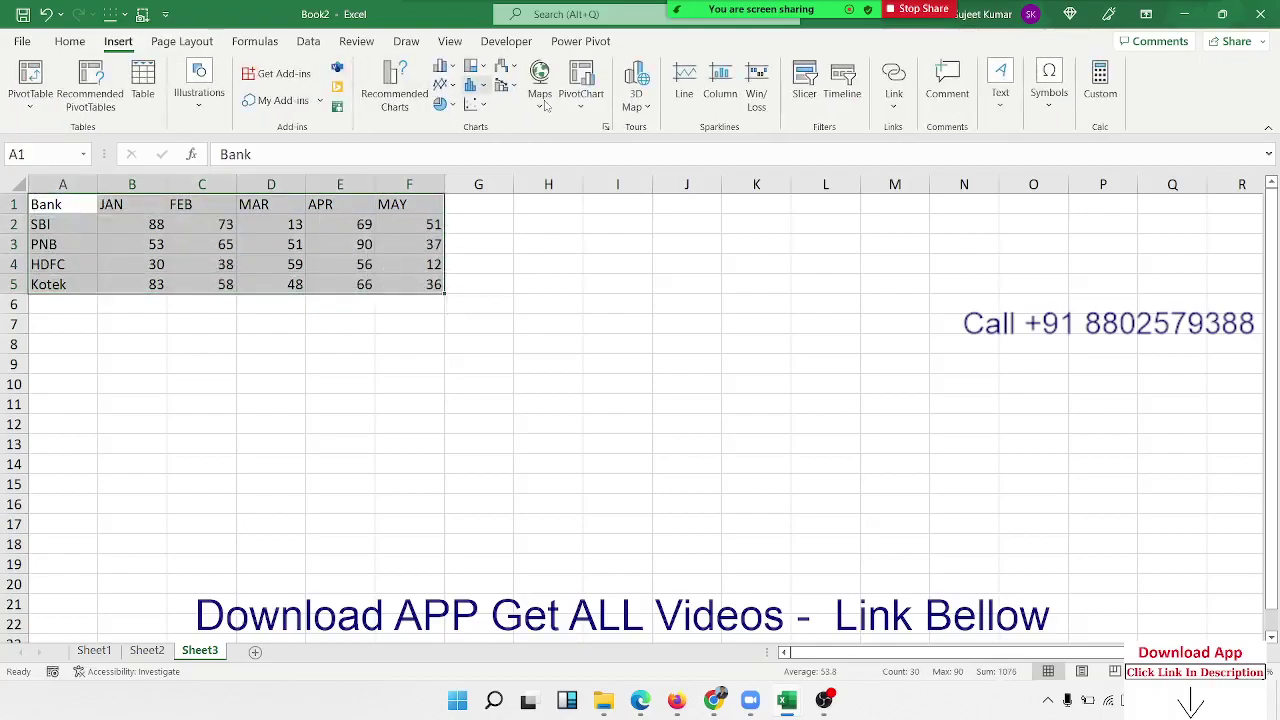
left_click(453, 68)
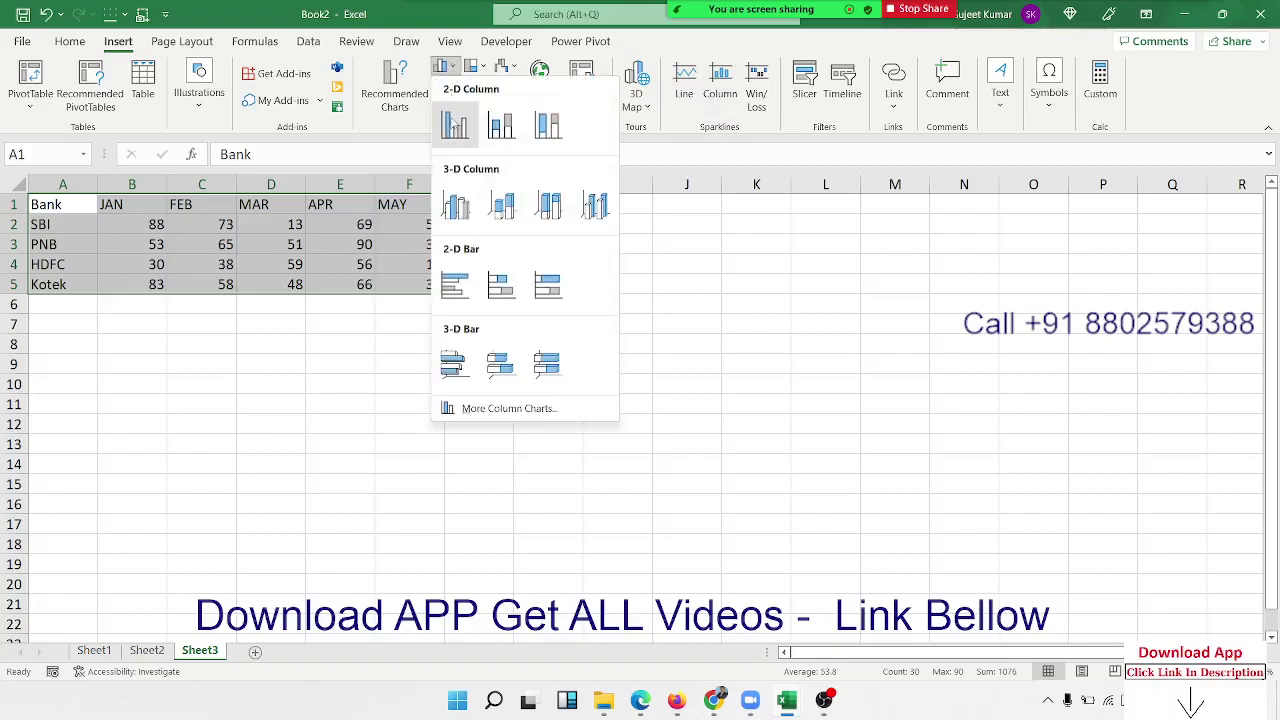
left_click(455, 125)
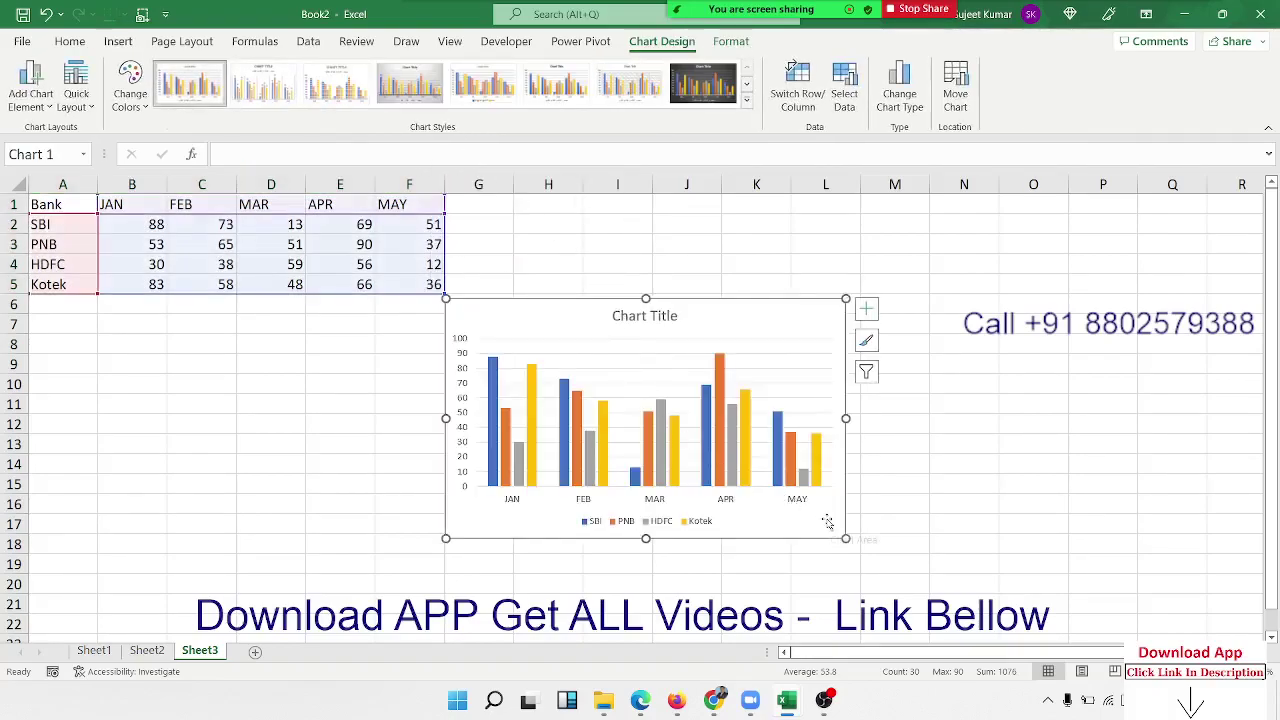
left_click_drag(828, 521, 682, 521)
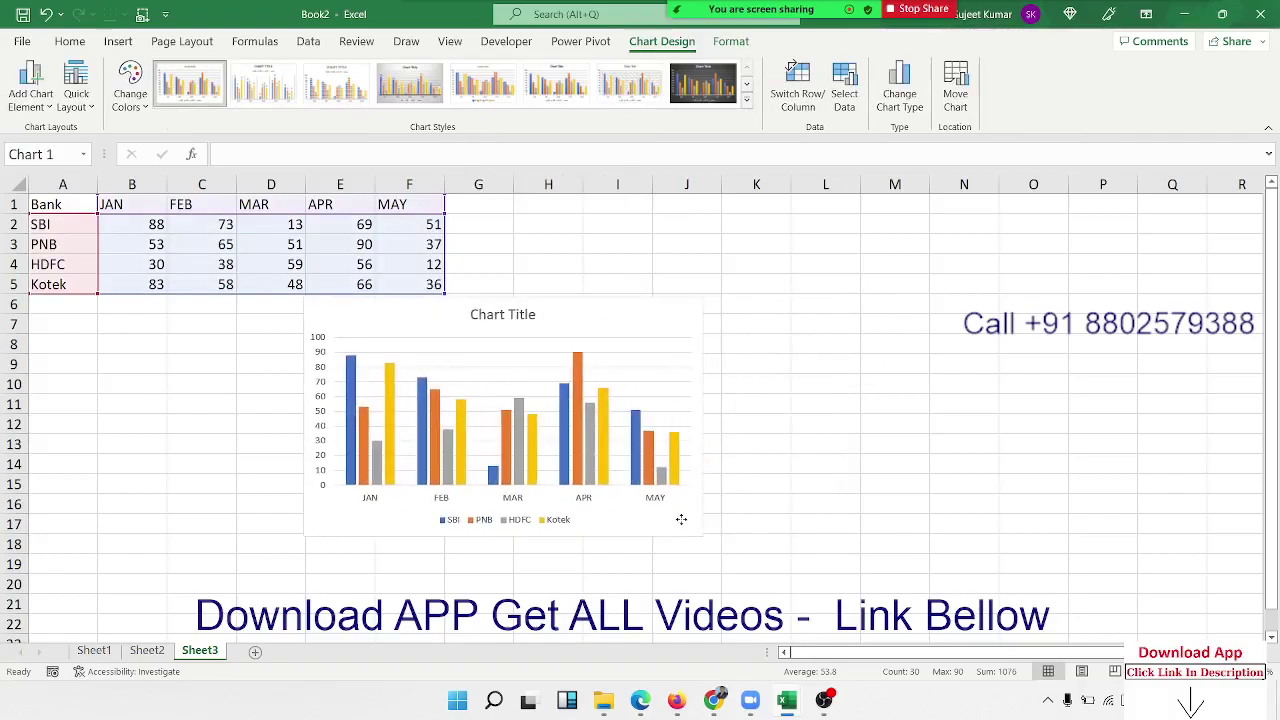
key("Delete")
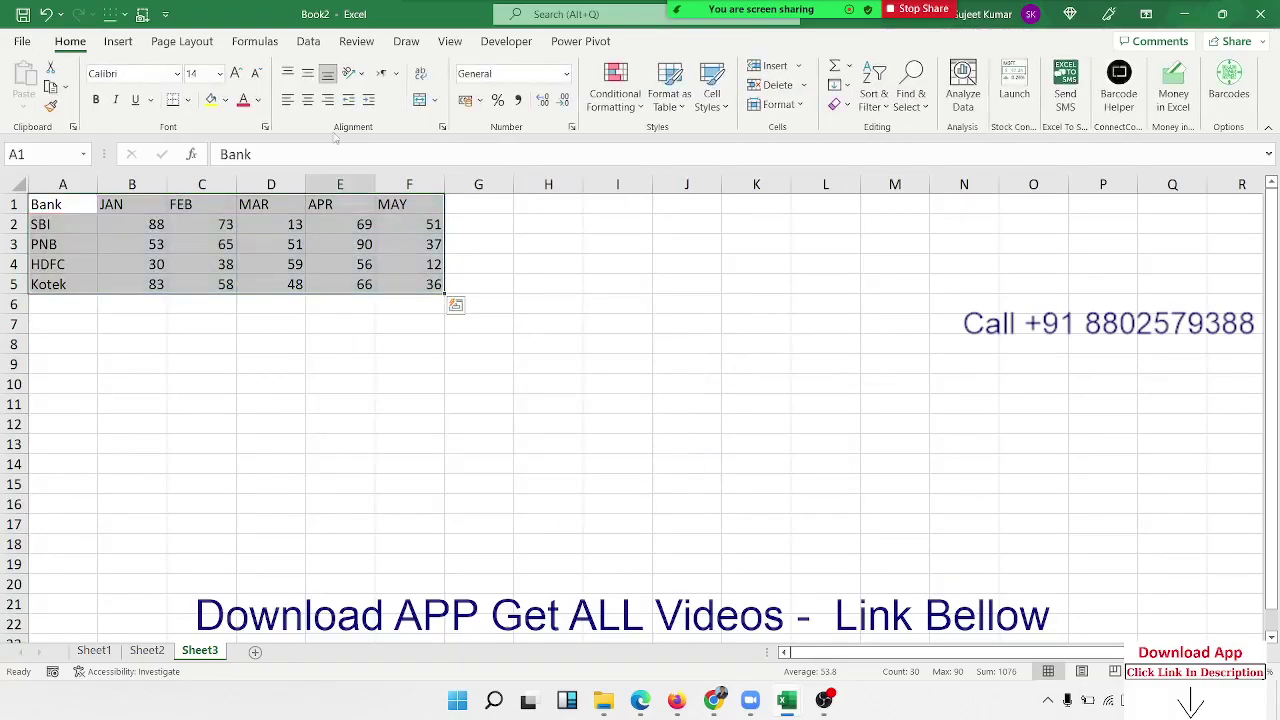
Insert a 2-D Stacked Column chart of the bank table instead
left_click(135, 42)
left_click(443, 66)
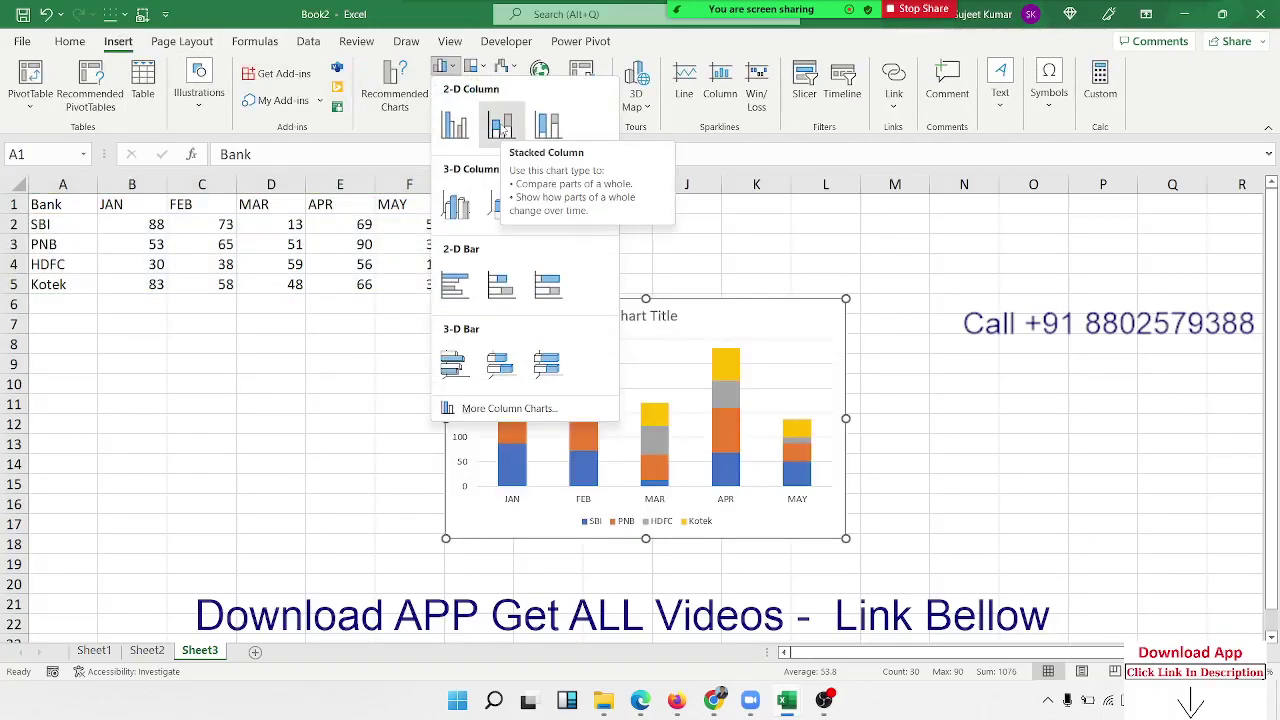
left_click(501, 128)
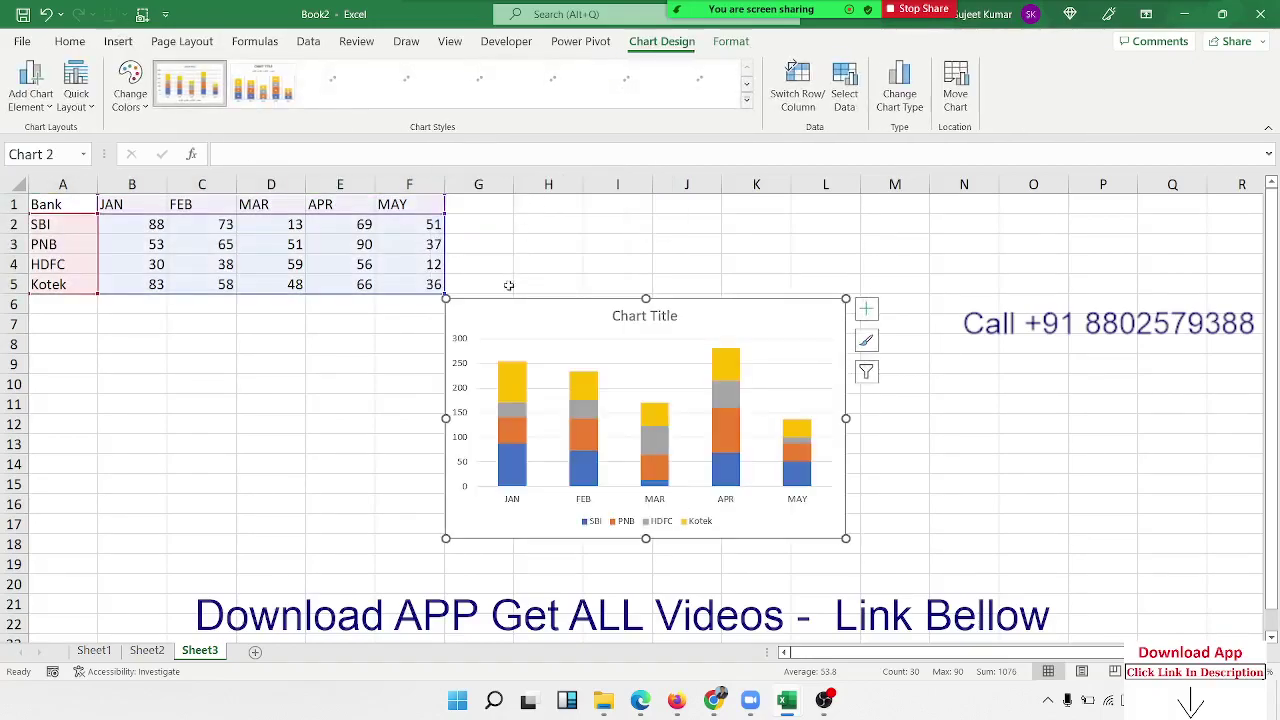
Move the stacked chart below the bank table and widen it to about column N
mouse_move(495, 309)
left_mouse_down()
mouse_move(184, 365)
mouse_move(157, 338)
left_mouse_up()
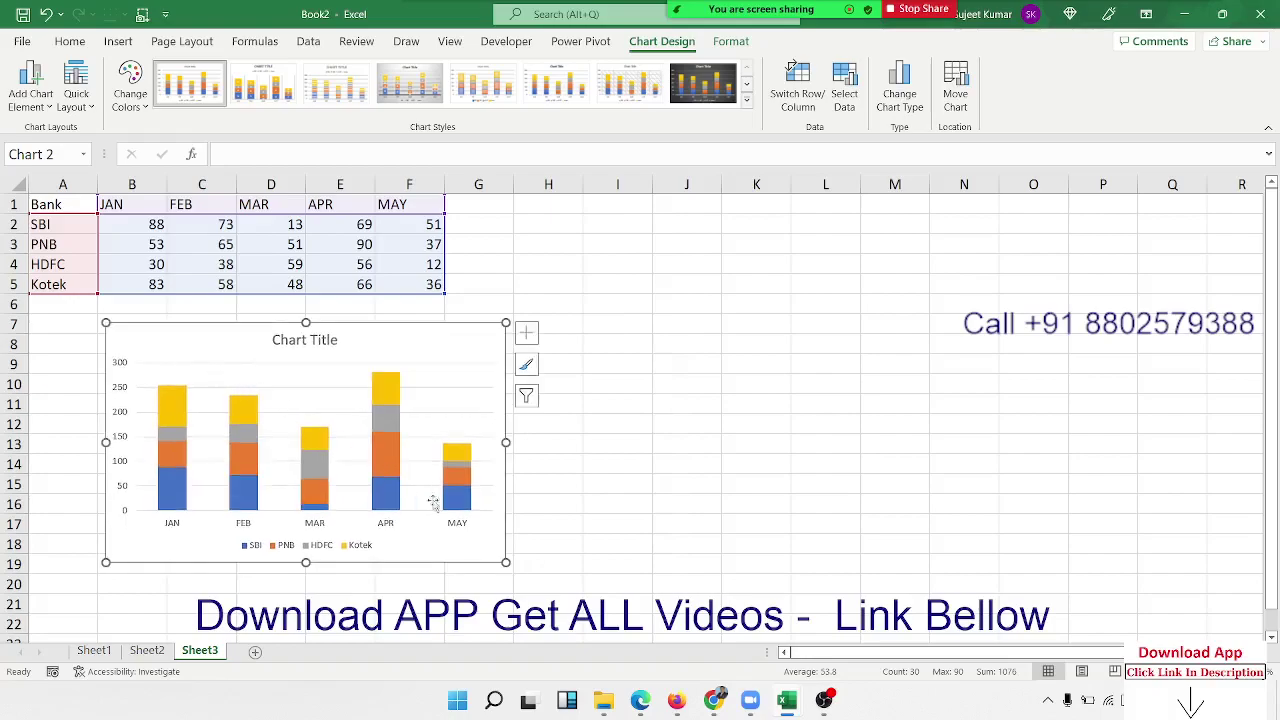
left_click_drag(506, 562, 945, 587)
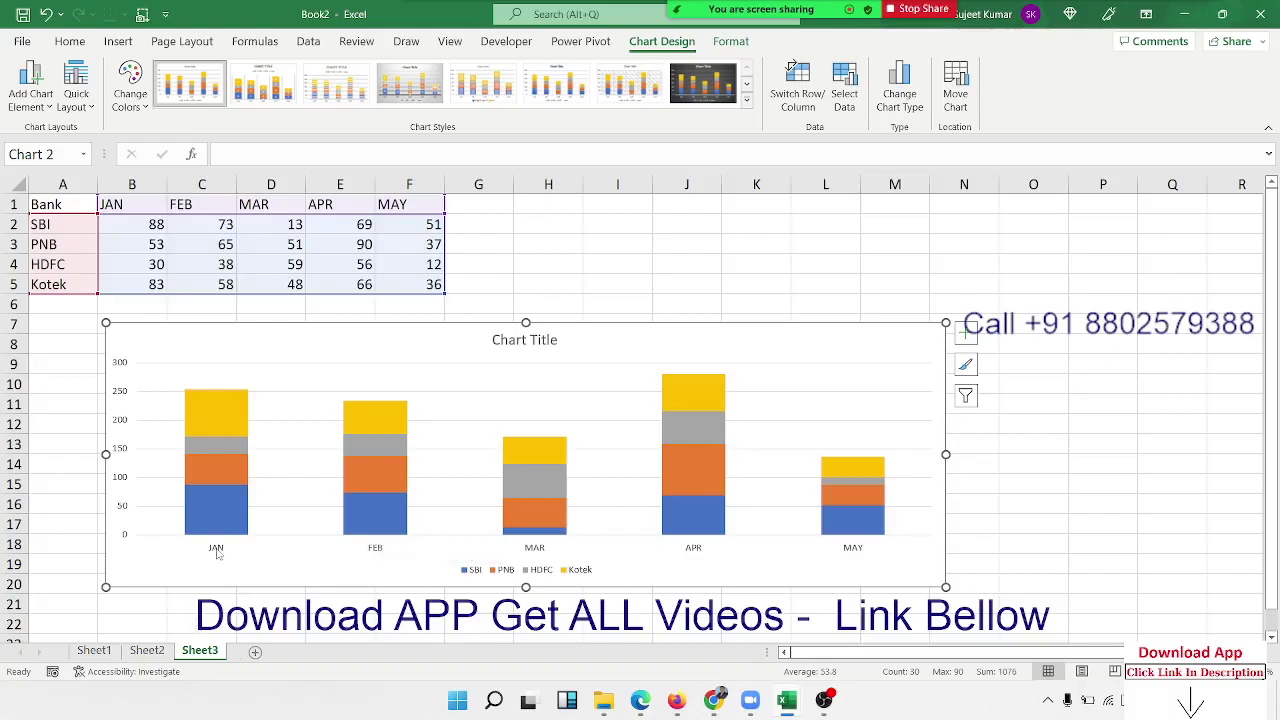
mouse_move(212, 509)
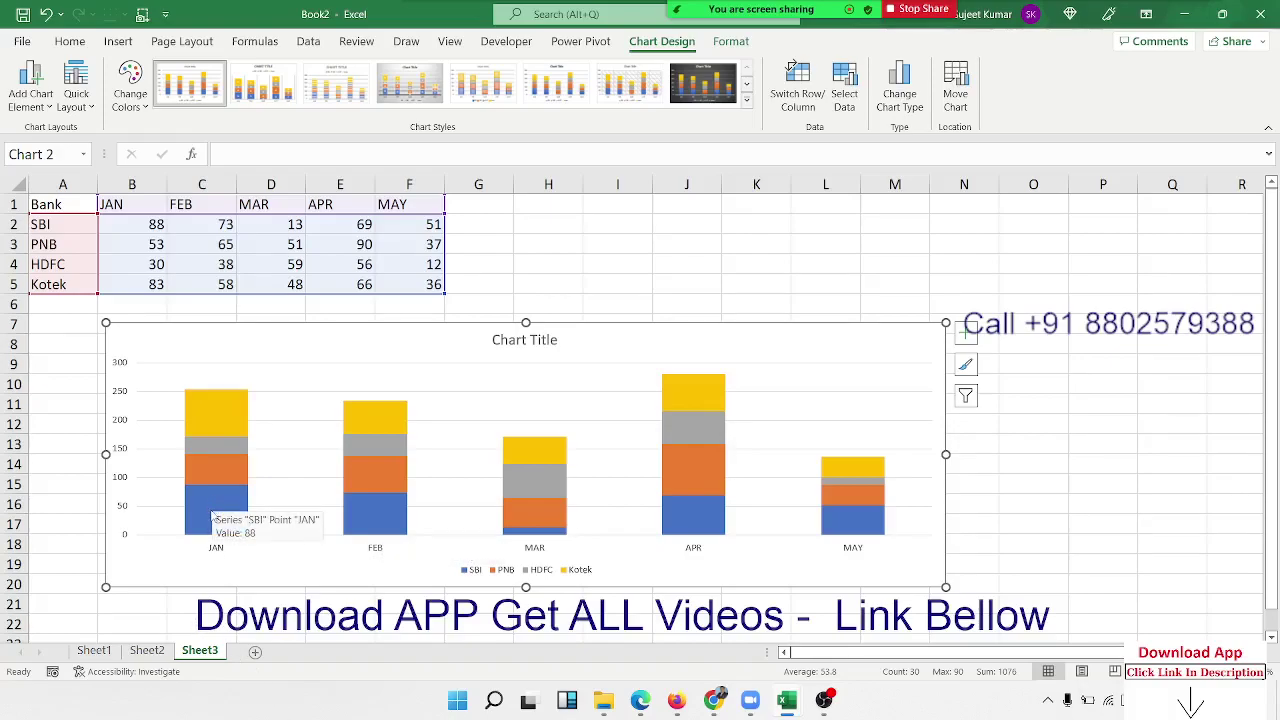
mouse_move(209, 476)
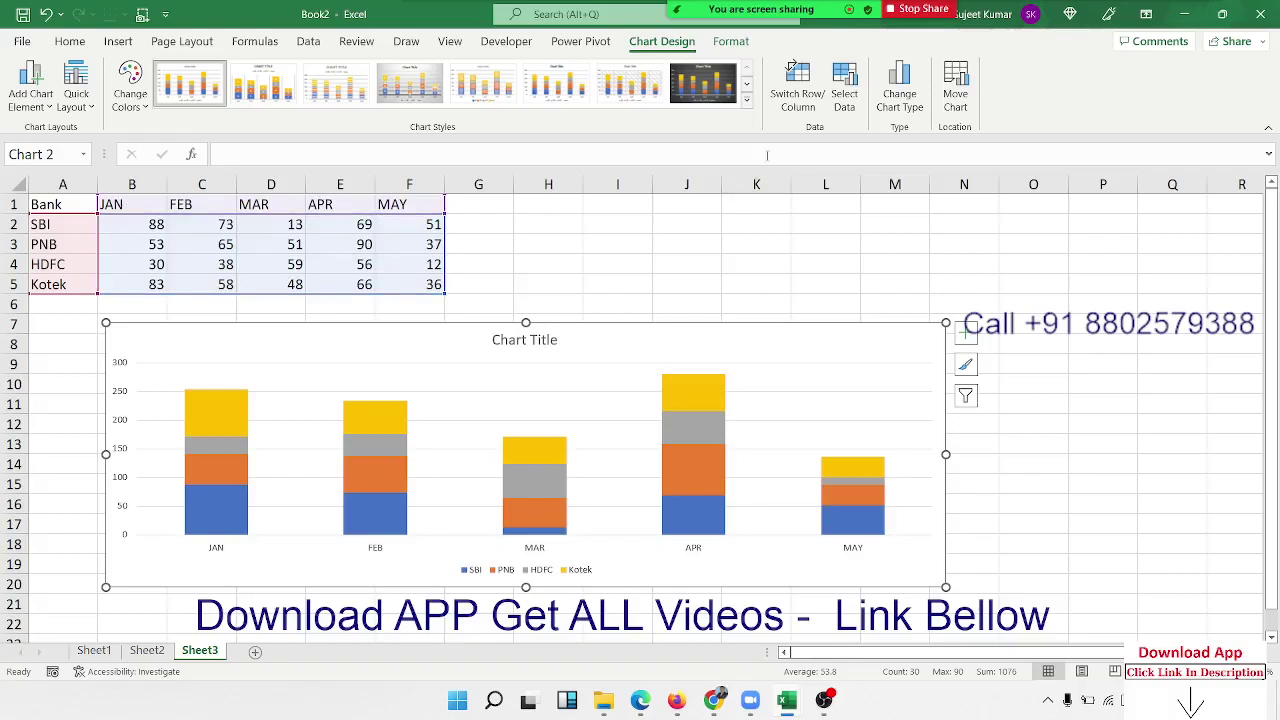
Switch rows and columns so banks are categories, and add data labels to the JAN series
left_click(790, 100)
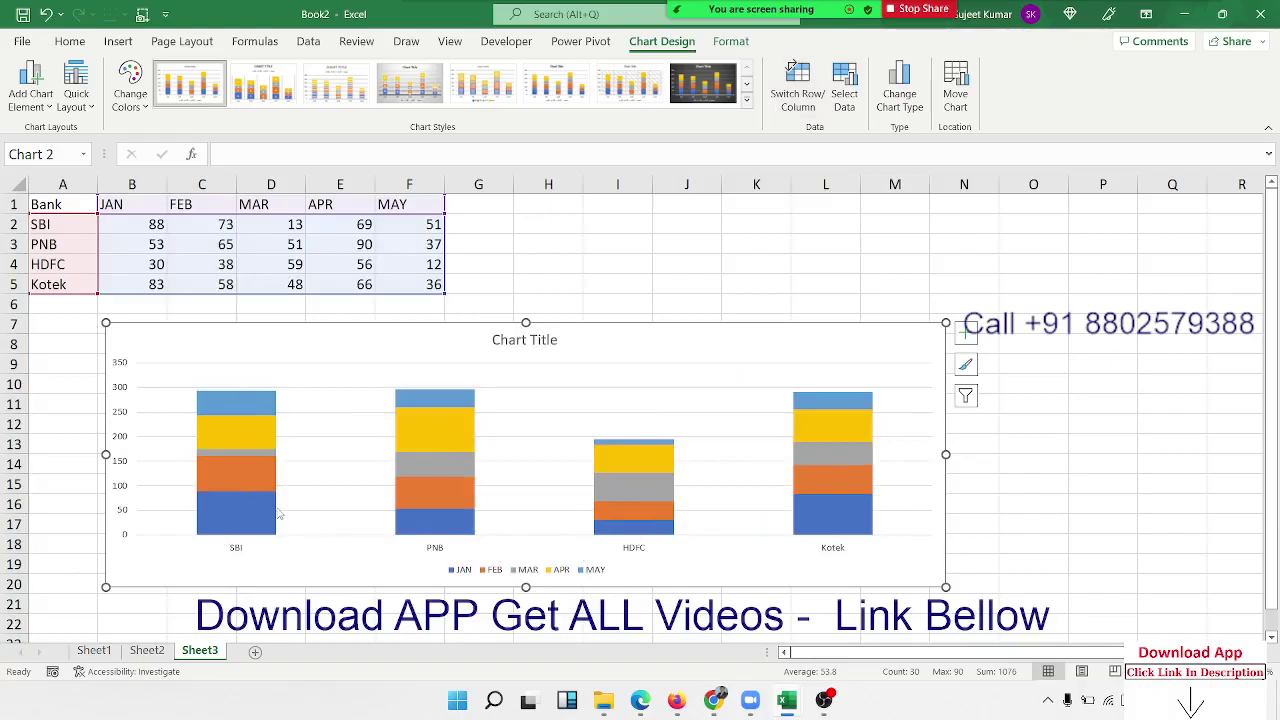
mouse_move(278, 514)
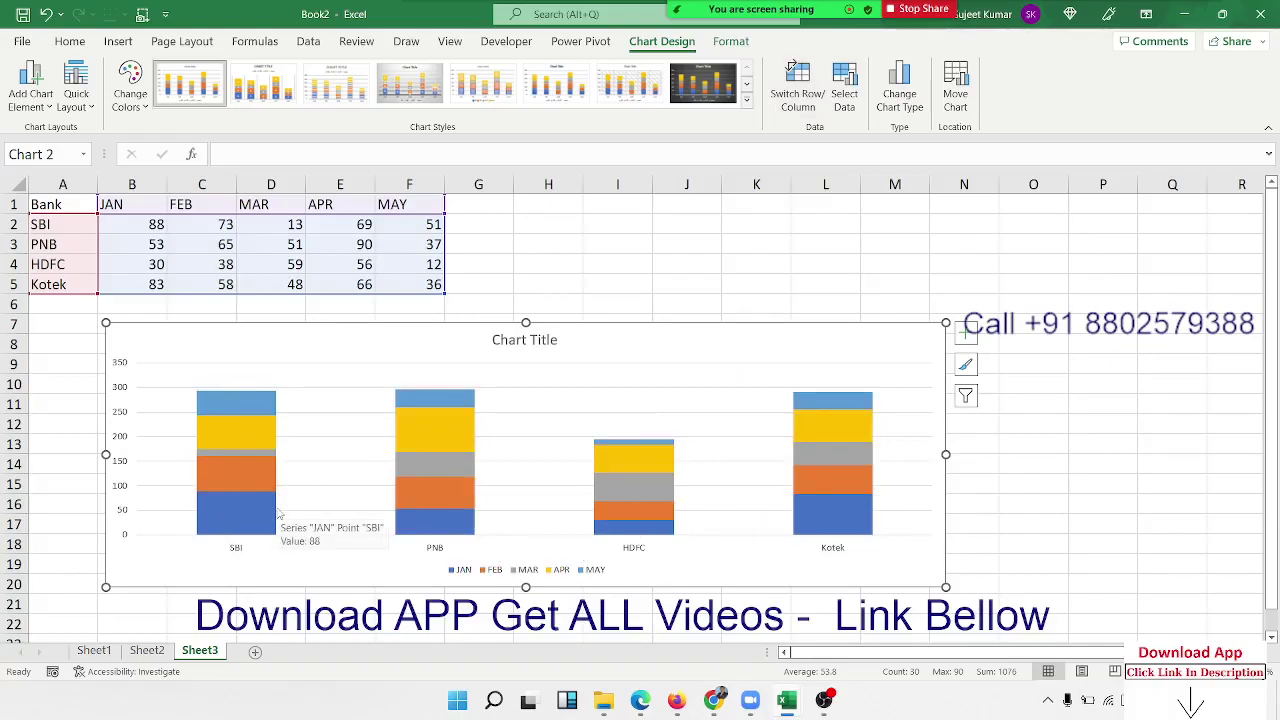
right_click(259, 524)
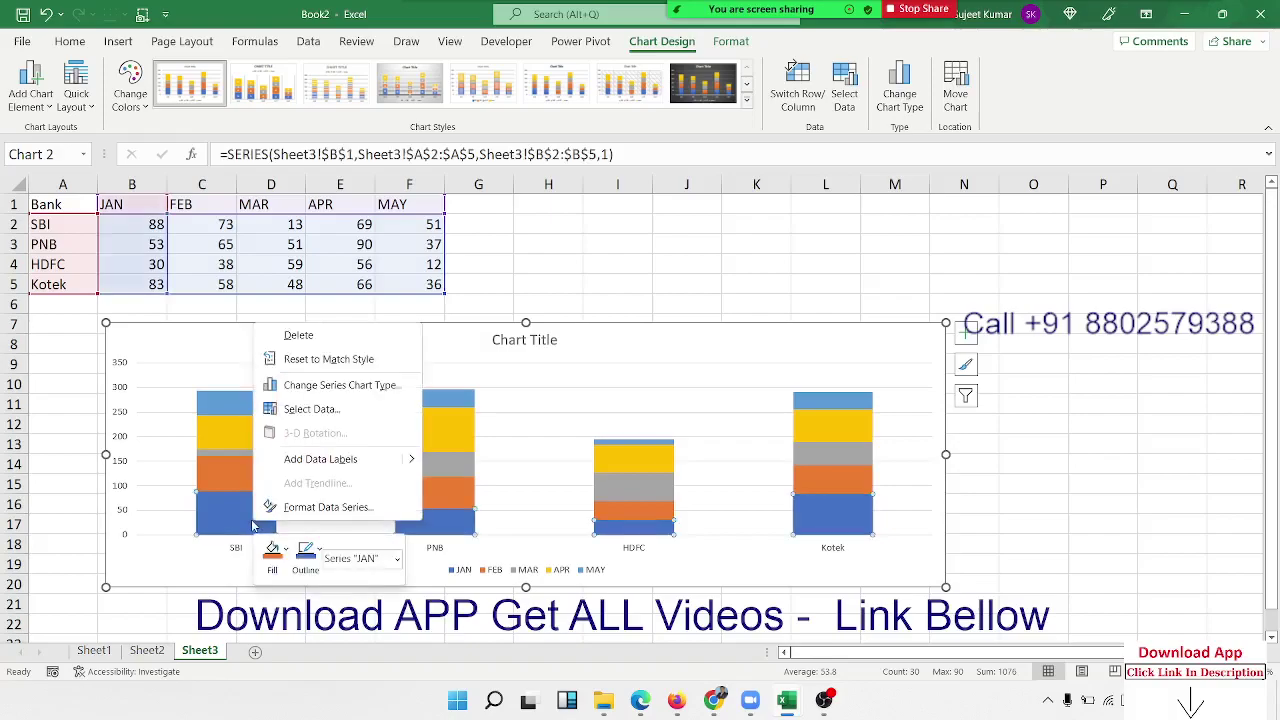
left_click(318, 459)
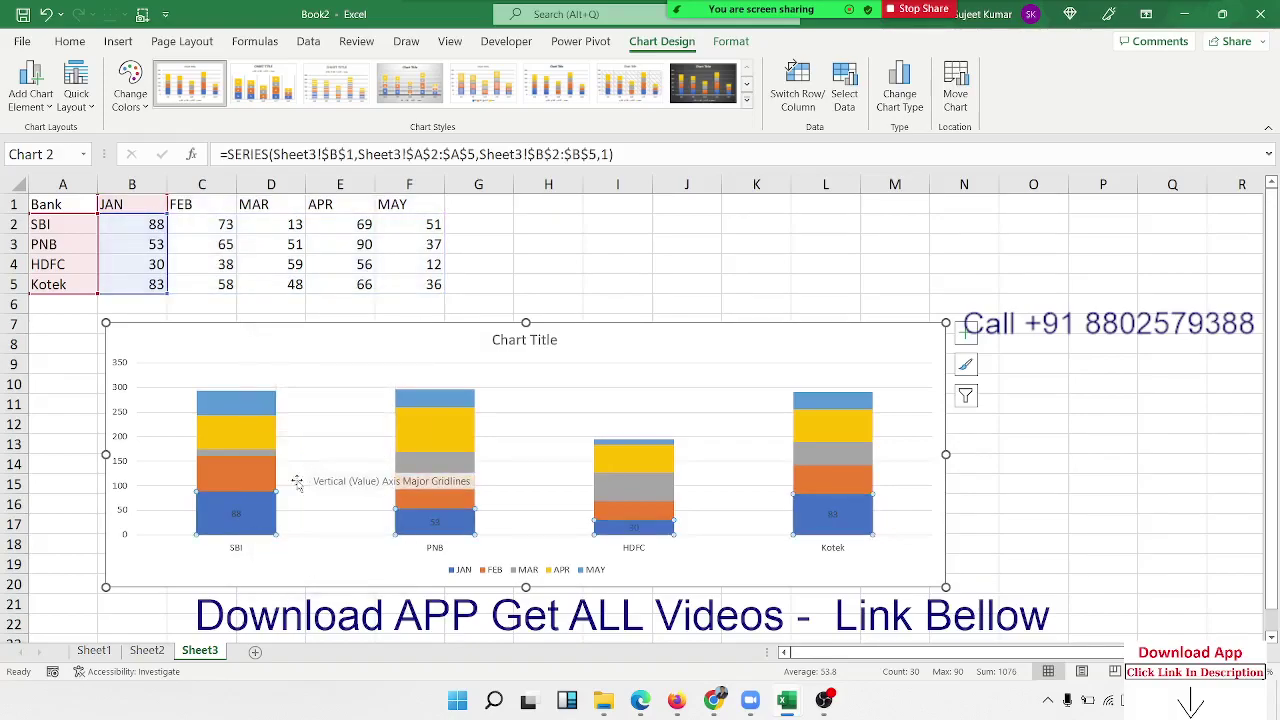
Format the JAN data labels to show the series name alongside each value
left_click(236, 516)
right_click(236, 518)
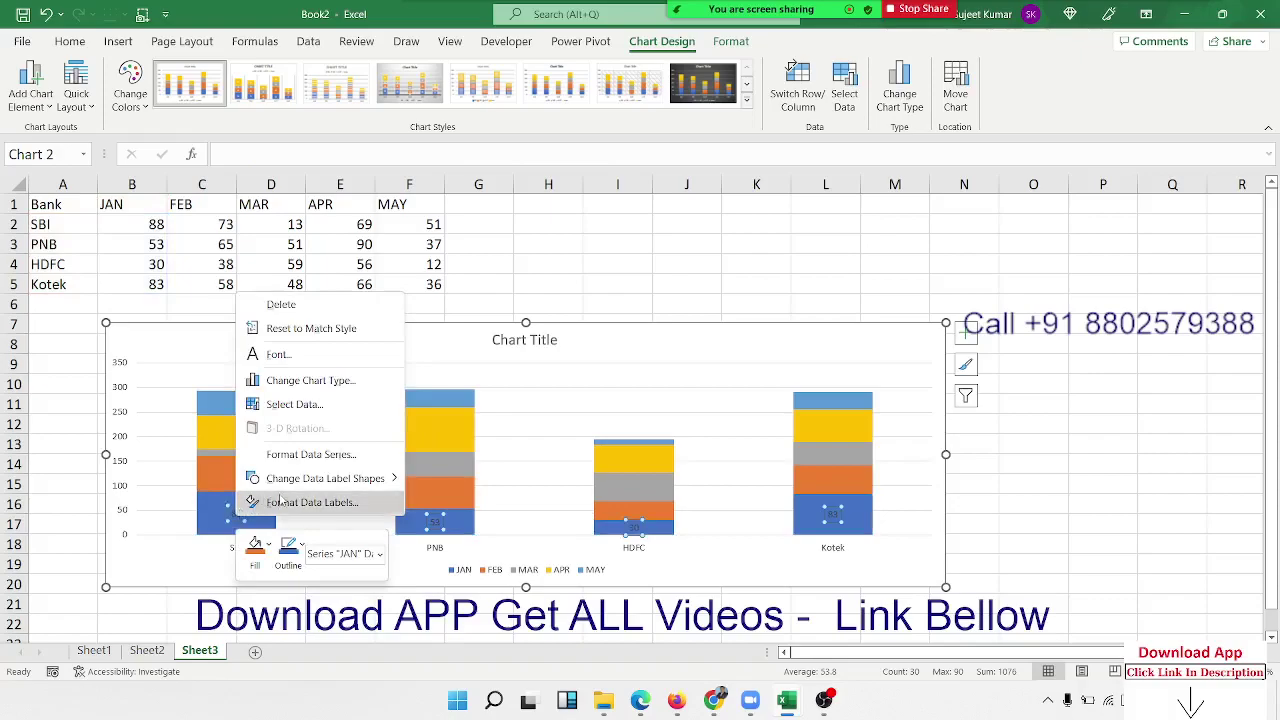
left_click(311, 502)
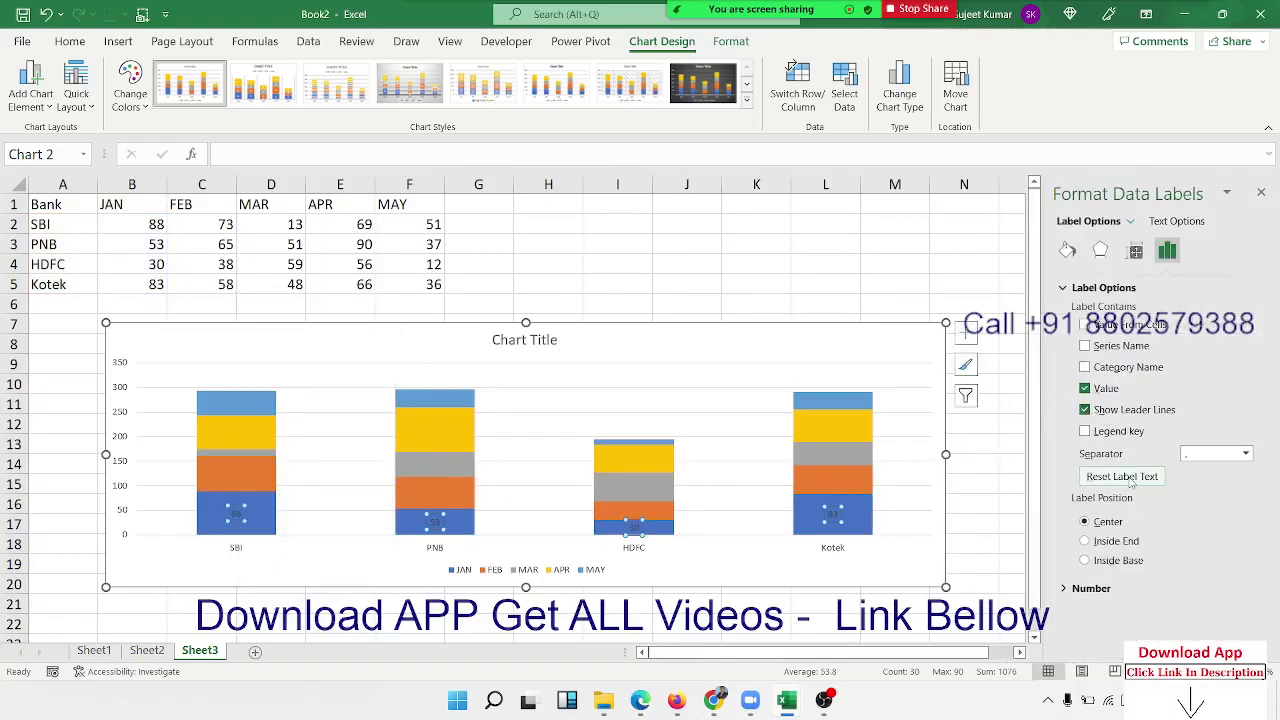
left_click(1085, 367)
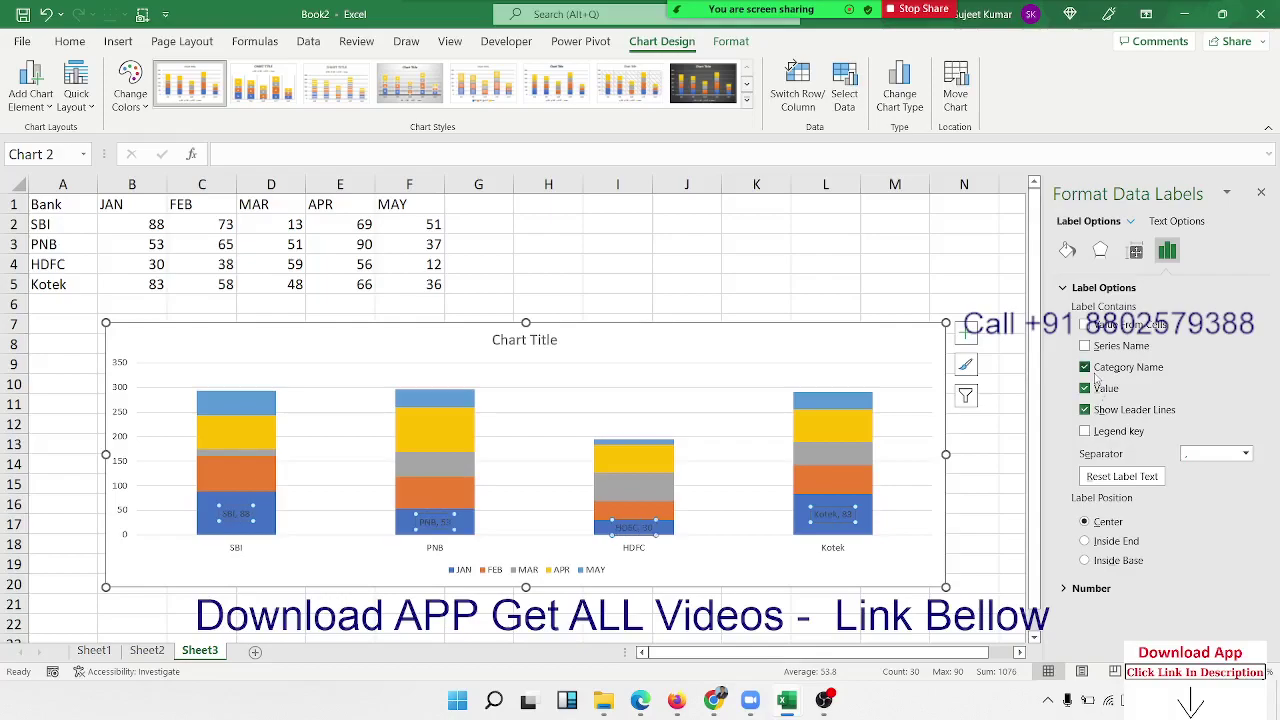
left_click(1087, 368)
left_click(1086, 346)
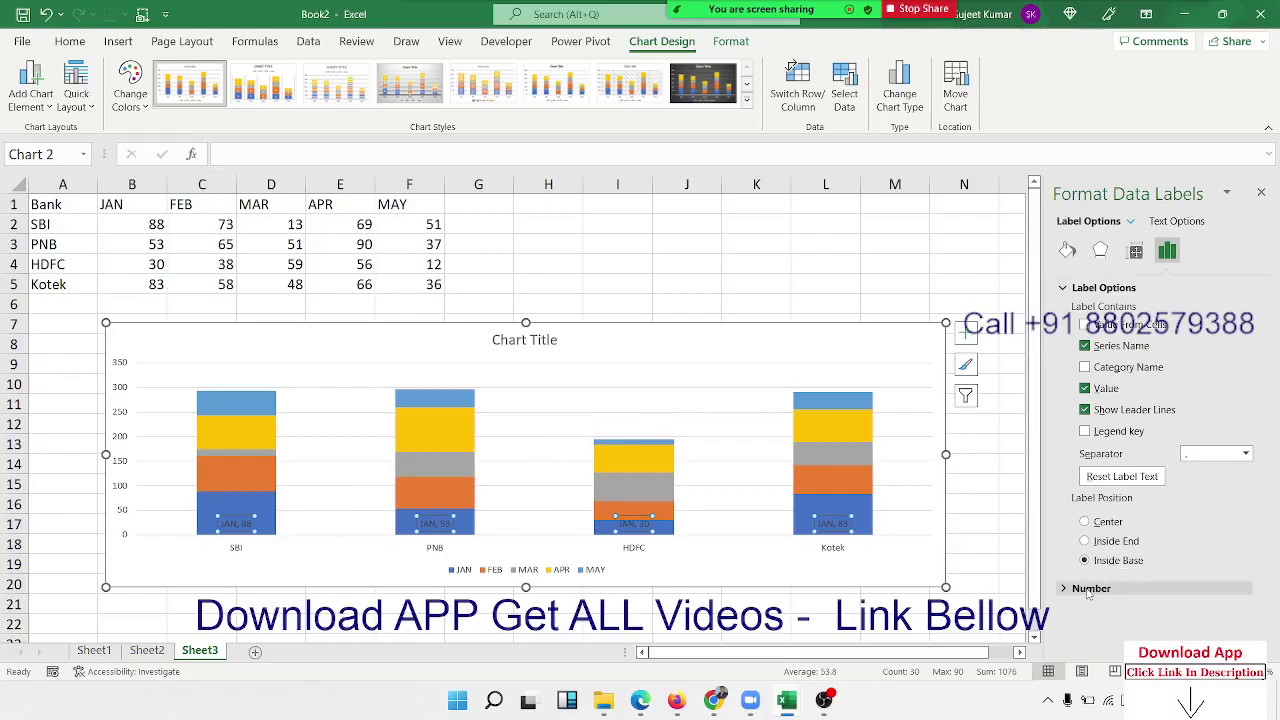
left_click(828, 318)
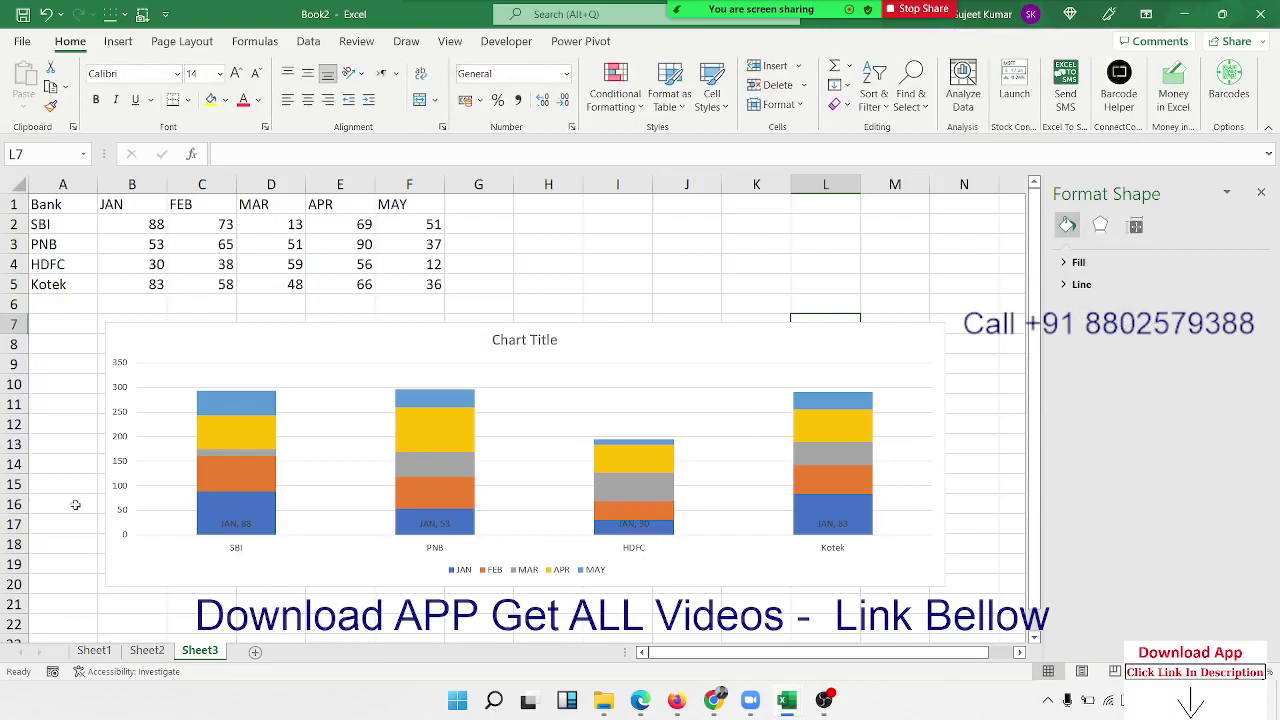
Copy the bank table A1:F5 onto a new Sheet4 at A1
left_click_drag(49, 212, 409, 280)
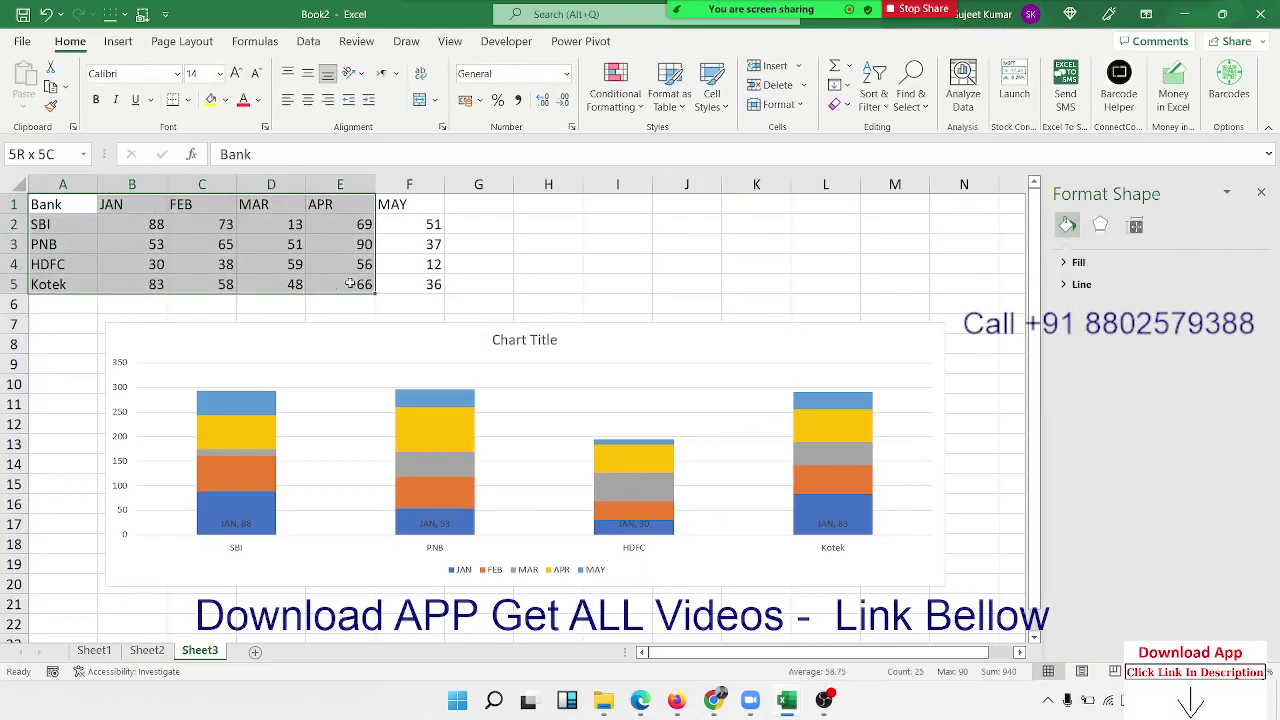
key("ctrl+c")
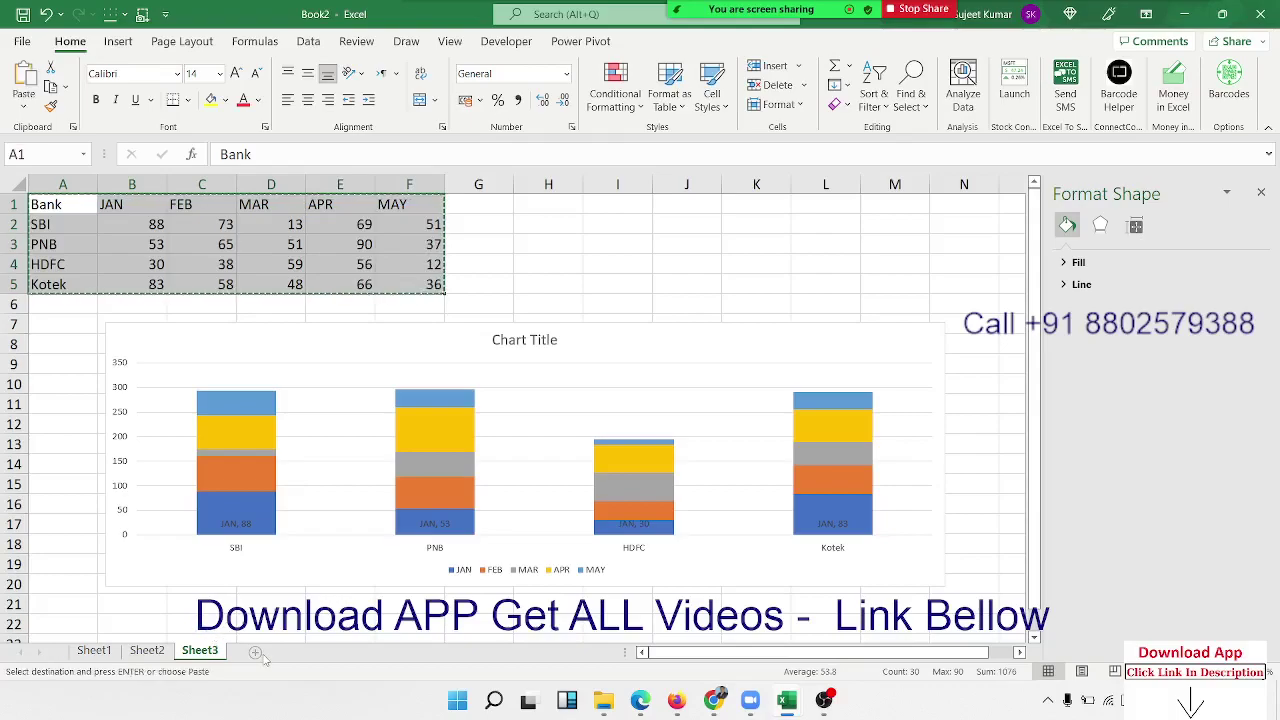
left_click(255, 651)
key("ctrl+v")
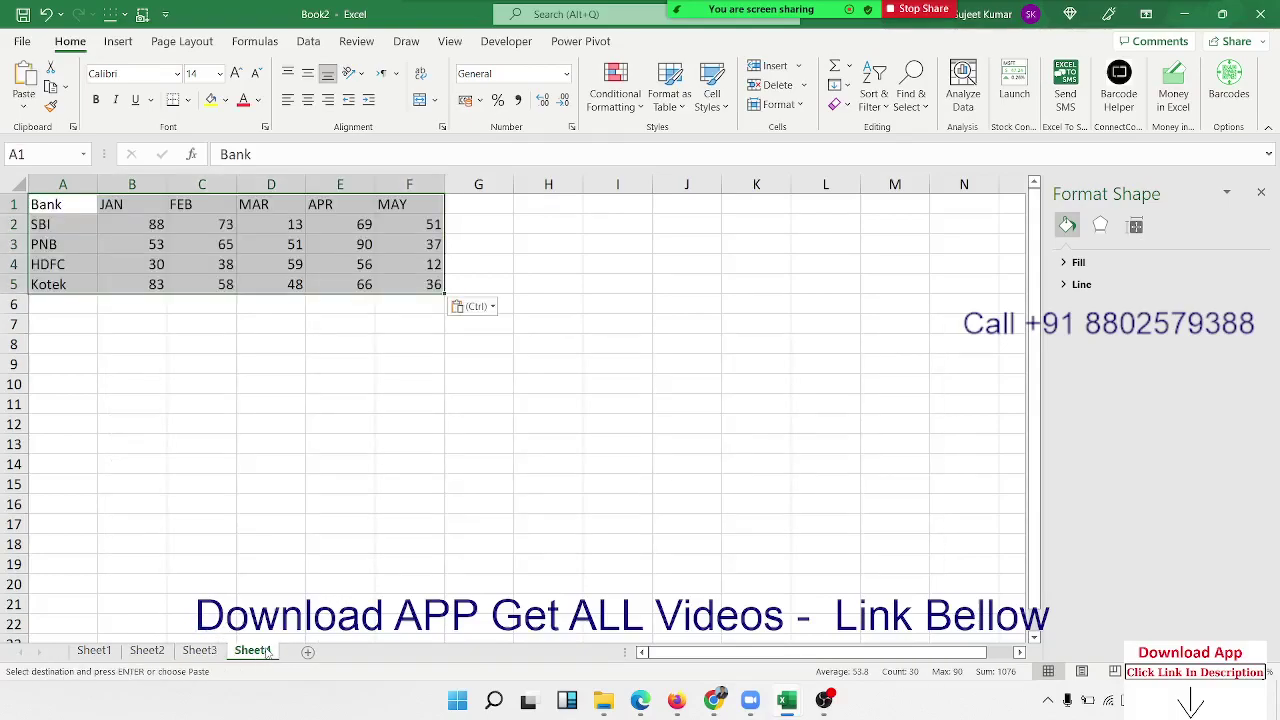
Insert a clustered column chart on Sheet4, placed under the table and enlarged
left_click(118, 41)
left_click(445, 67)
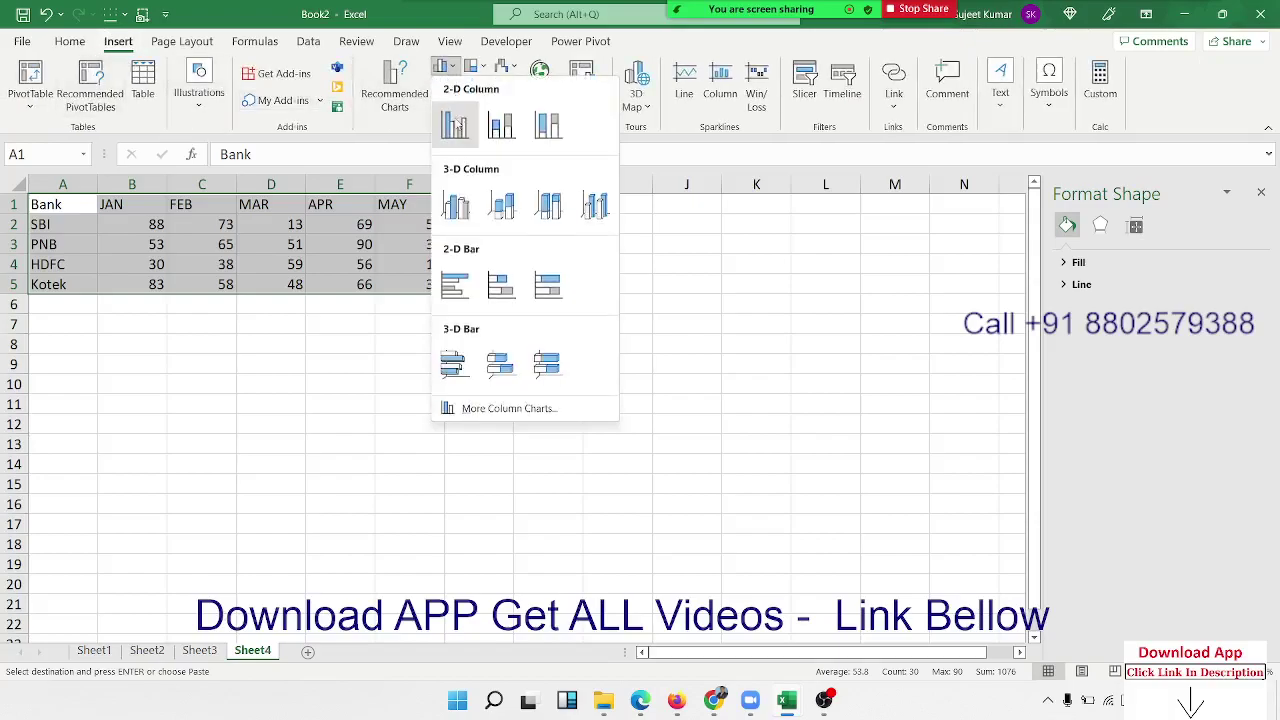
left_click(455, 125)
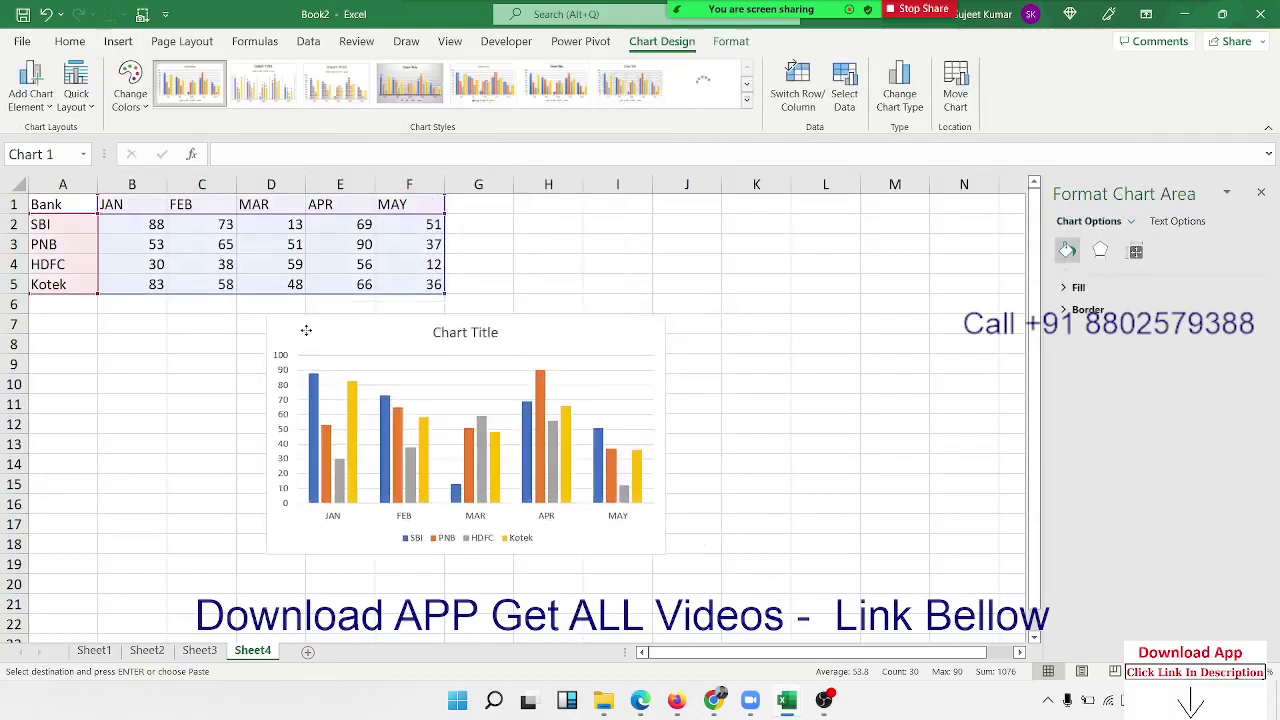
left_click_drag(306, 330, 70, 318)
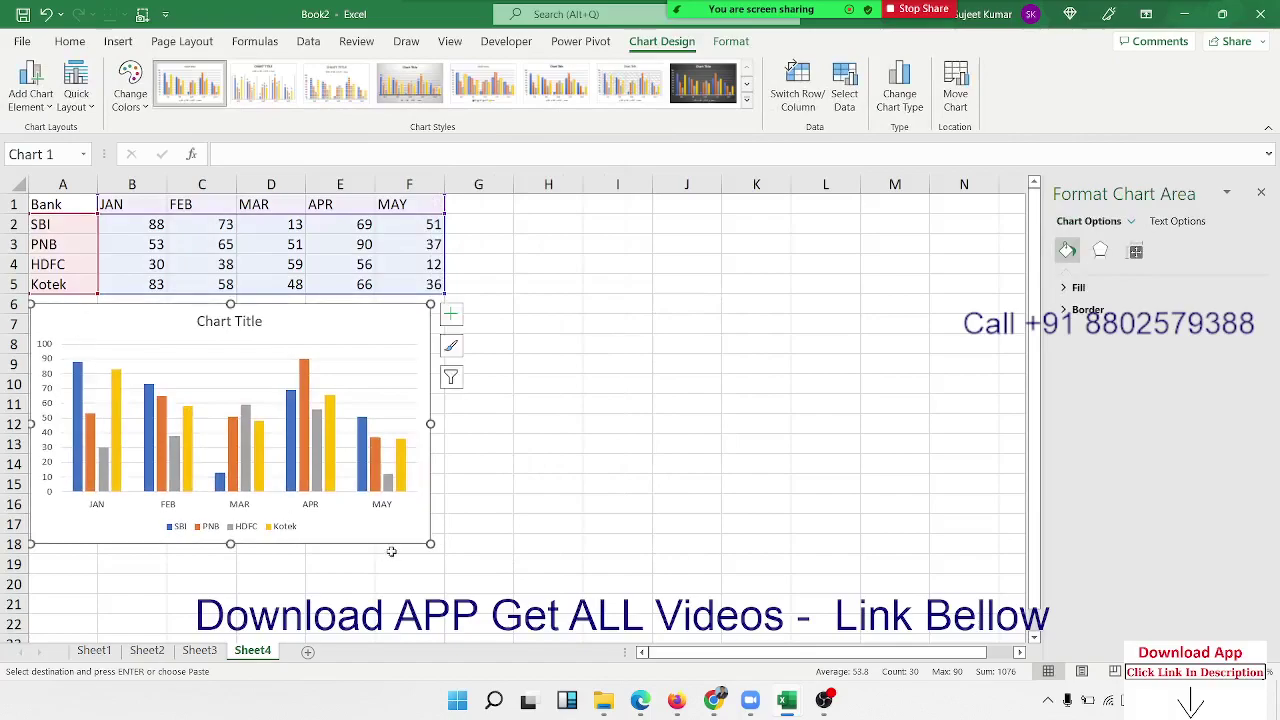
left_click_drag(430, 543, 790, 592)
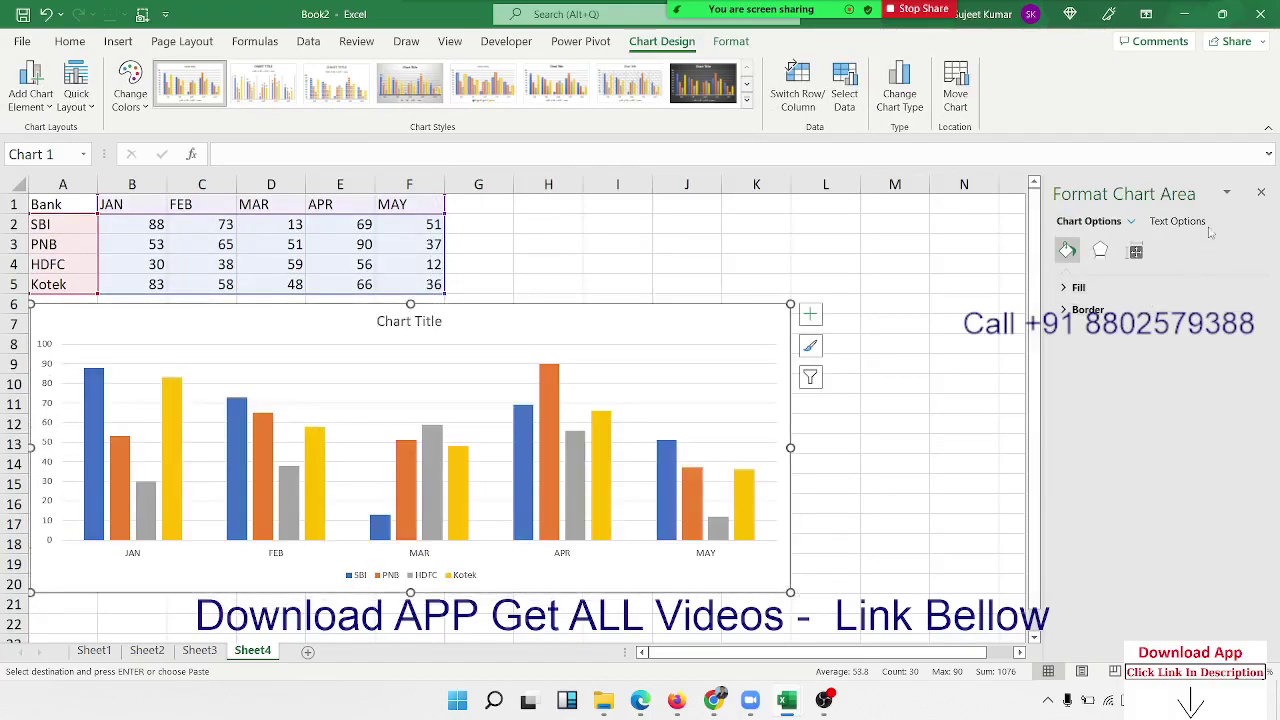
left_click(1261, 192)
left_click(900, 420)
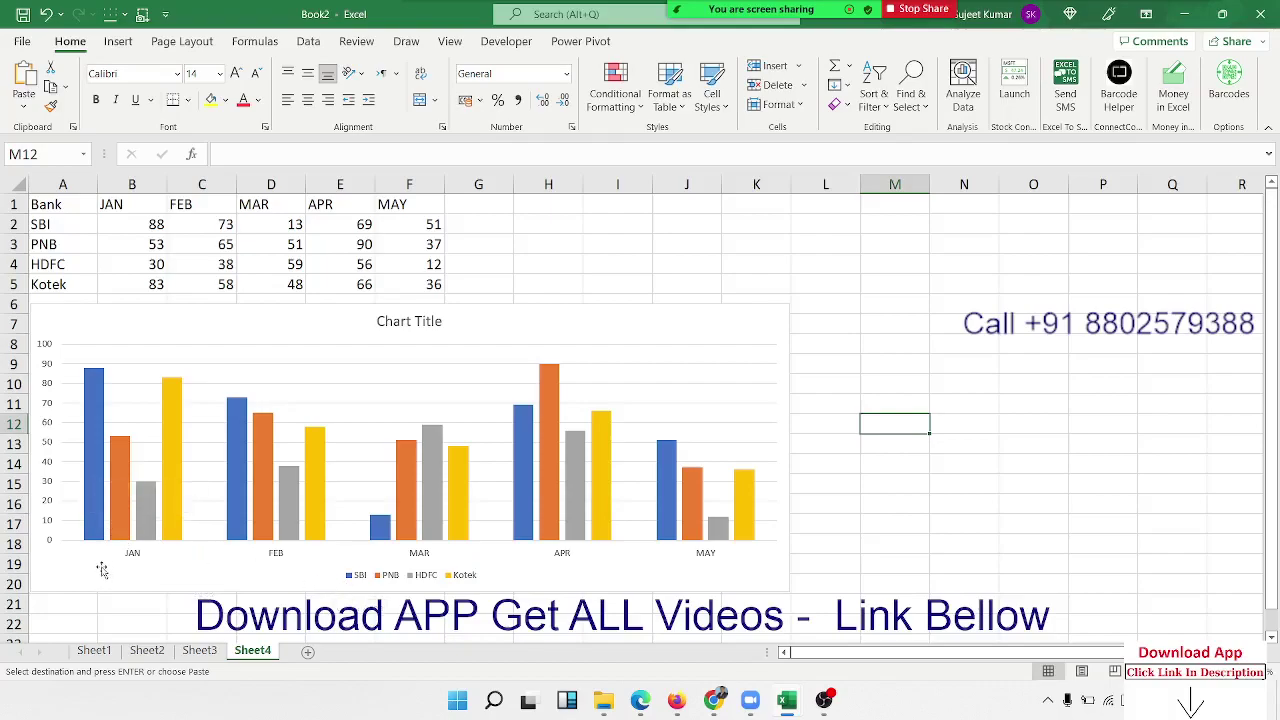
right_click(88, 401)
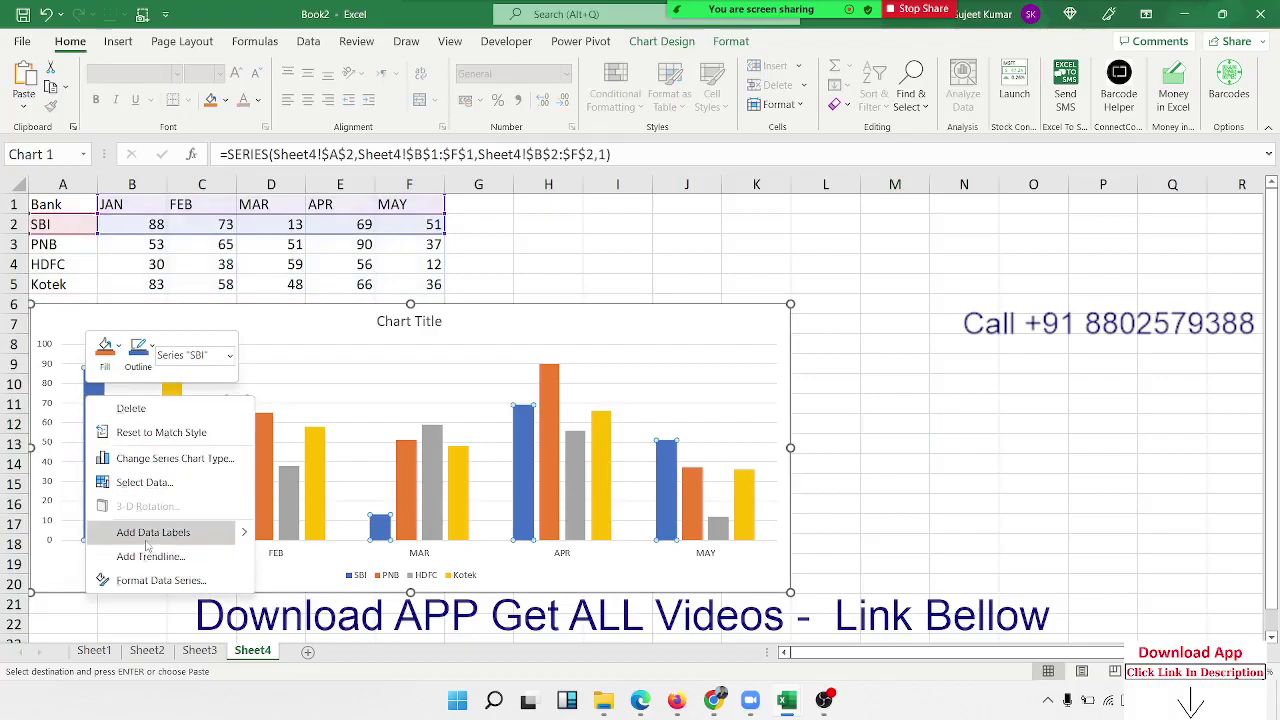
left_click(147, 540)
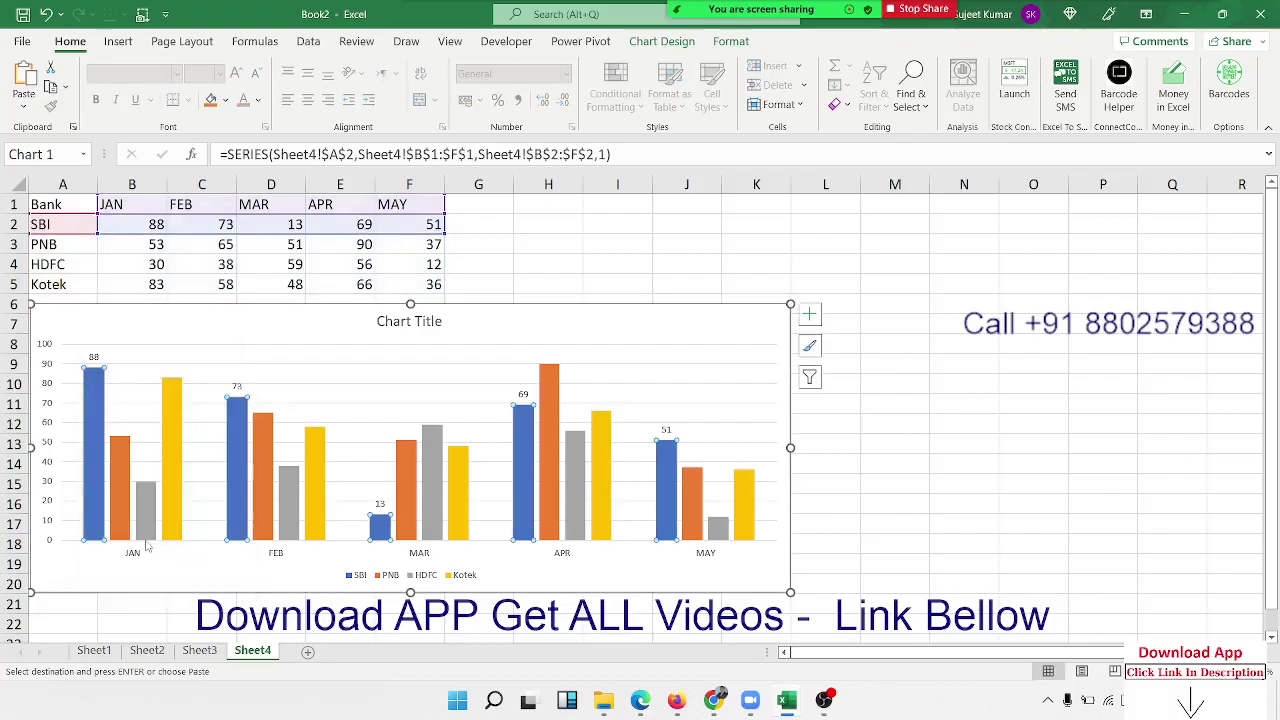
left_click(94, 355)
right_click(94, 355)
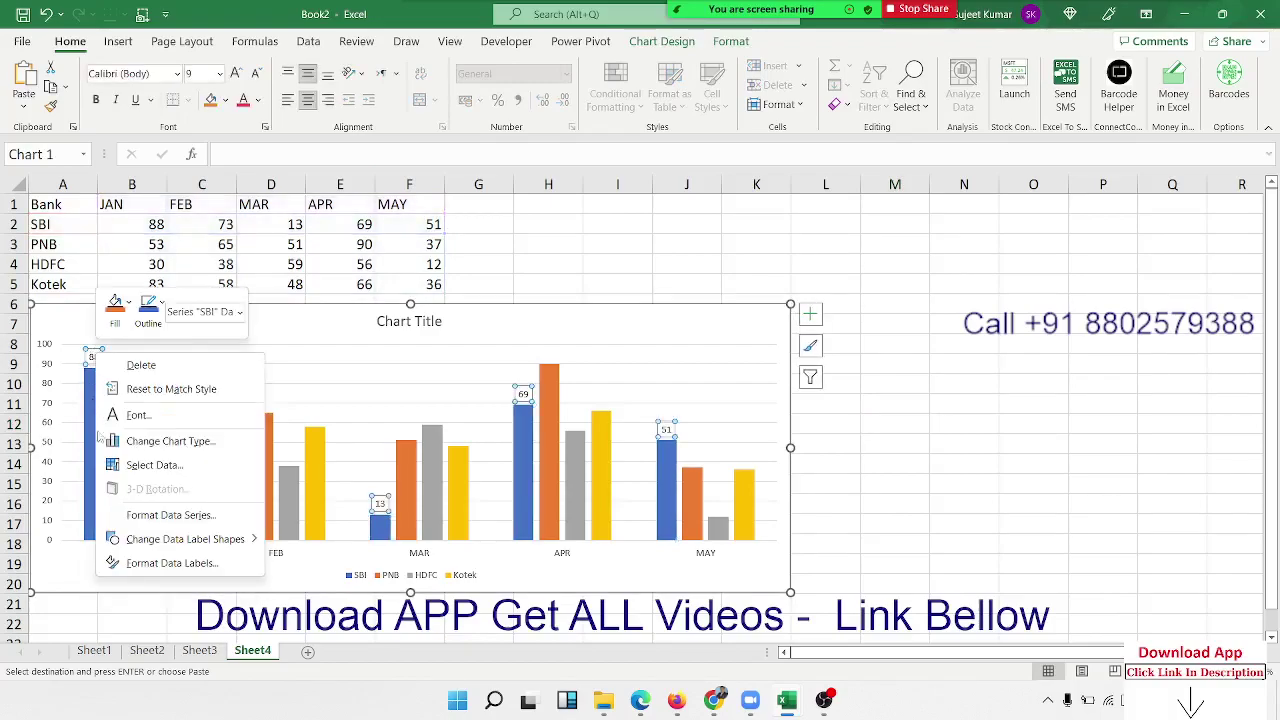
left_click(170, 563)
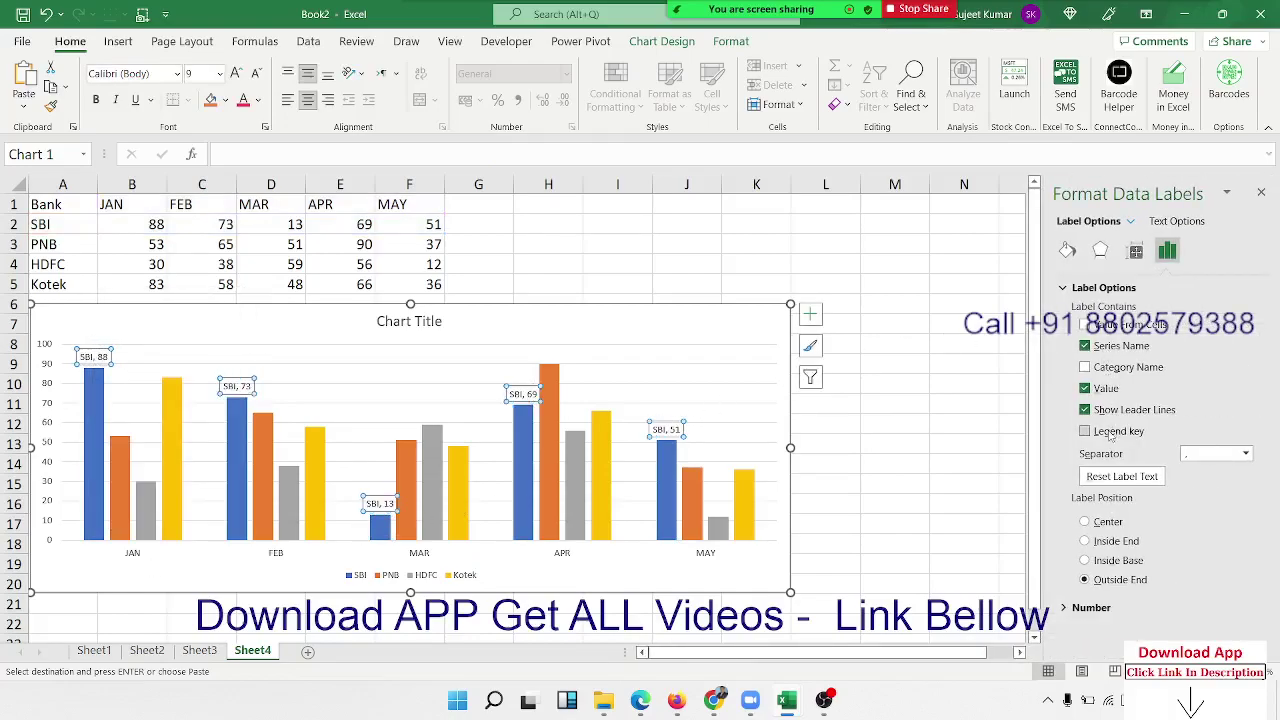
left_click(1136, 251)
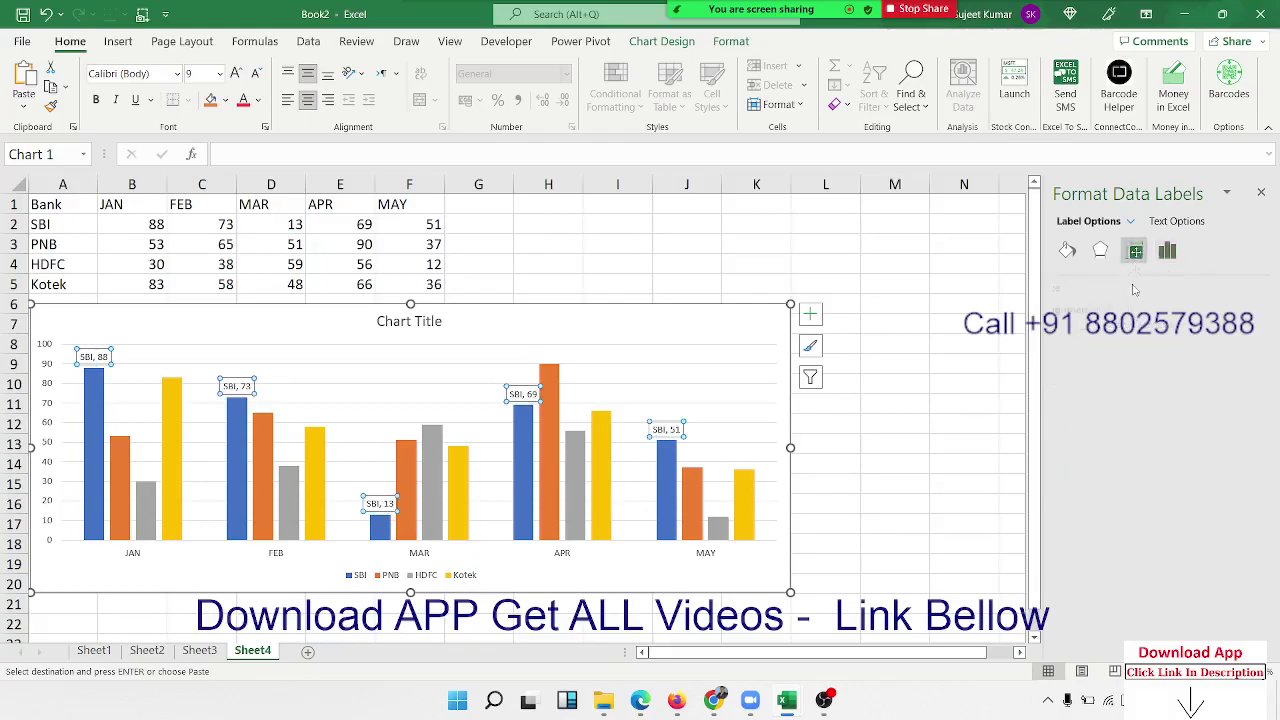
left_click(1097, 310)
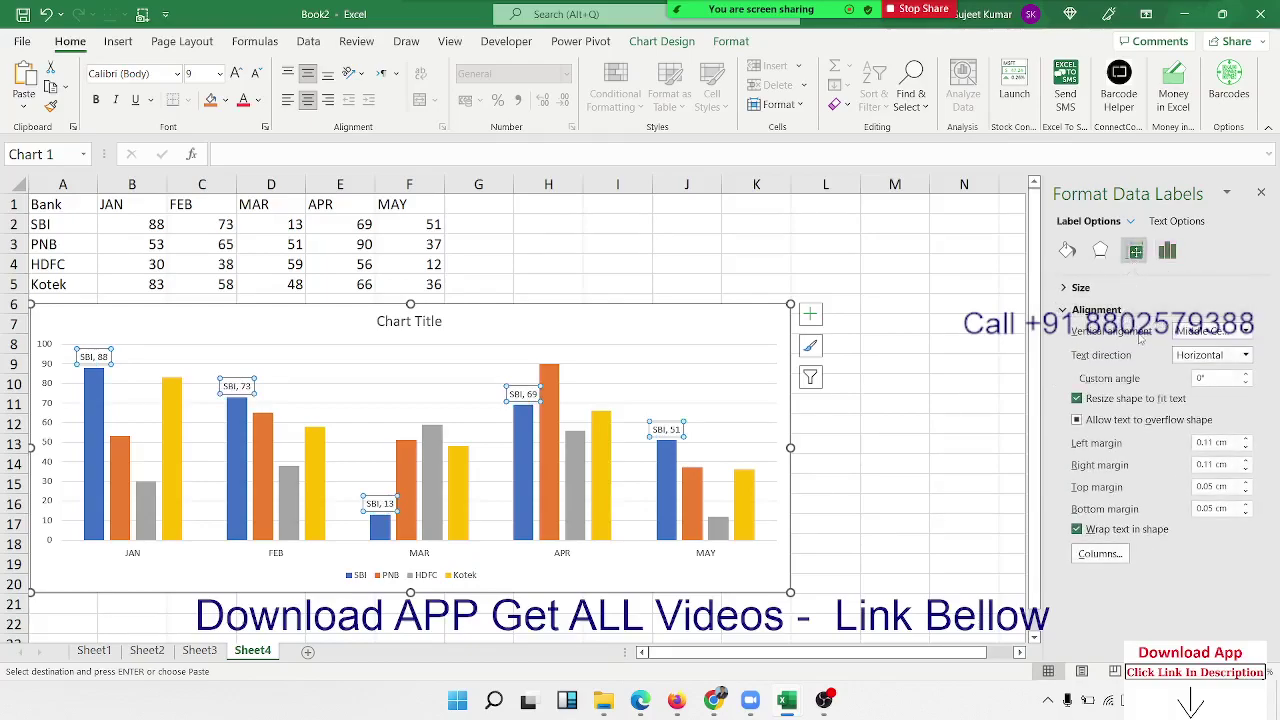
left_click(1200, 355)
left_click(1198, 487)
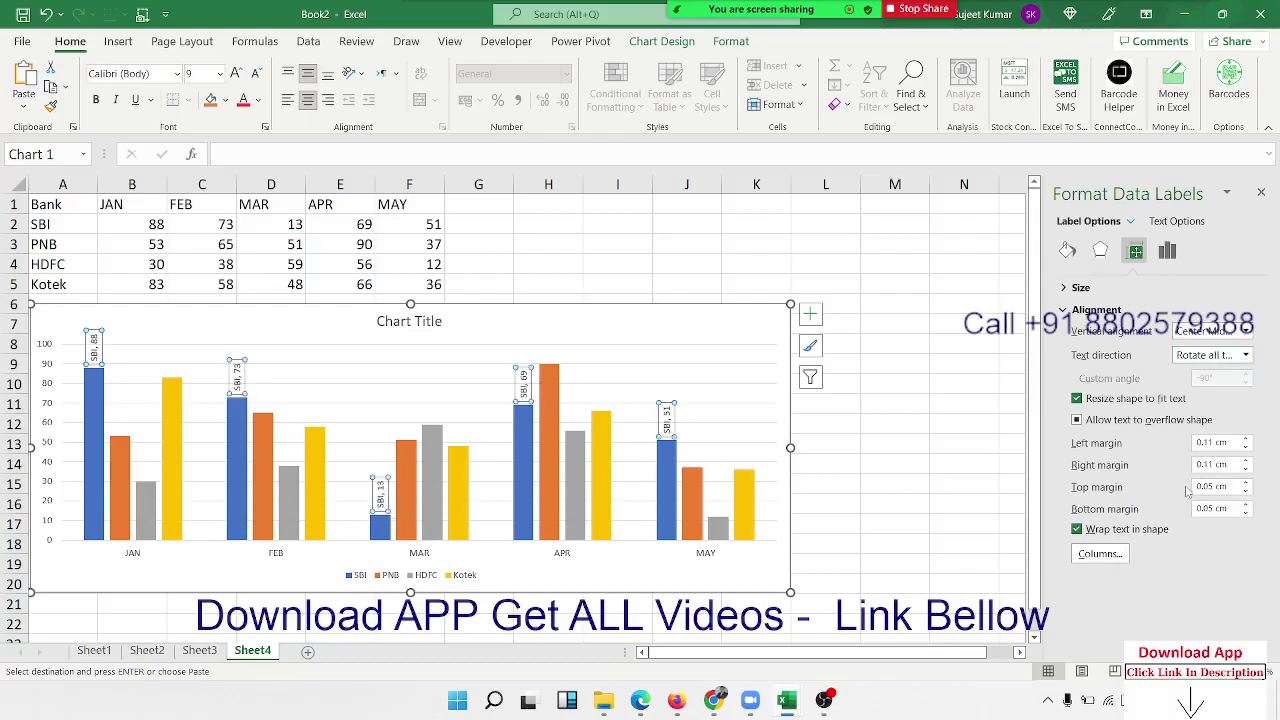
left_click(707, 330)
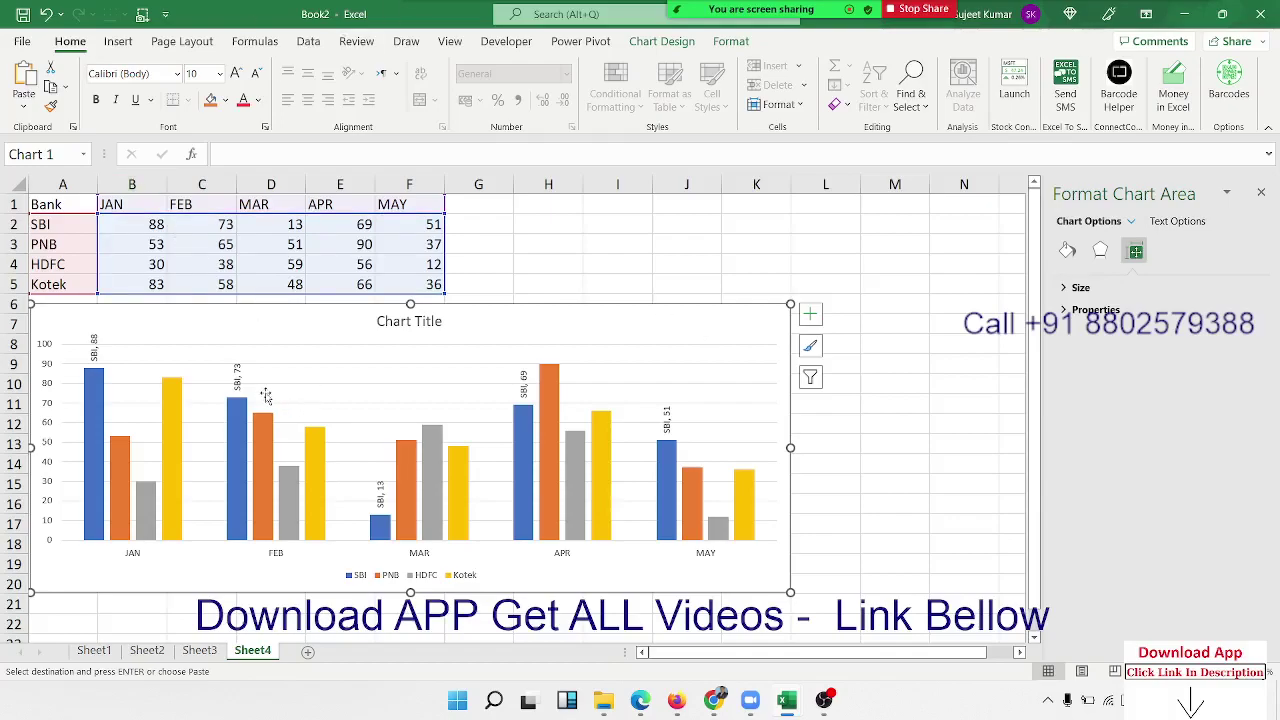
left_click(236, 382)
key("Delete")
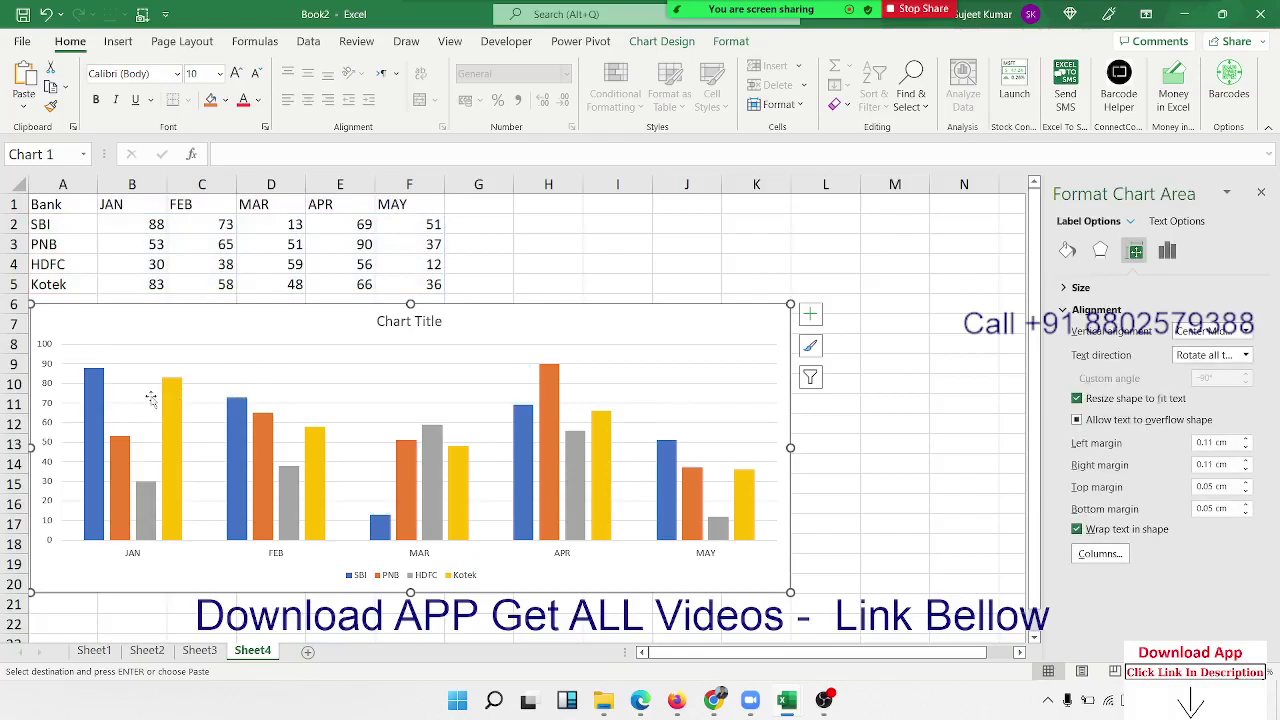
In Chrome, open a new tab to Google and search for 'sbi logo'
left_click(1261, 192)
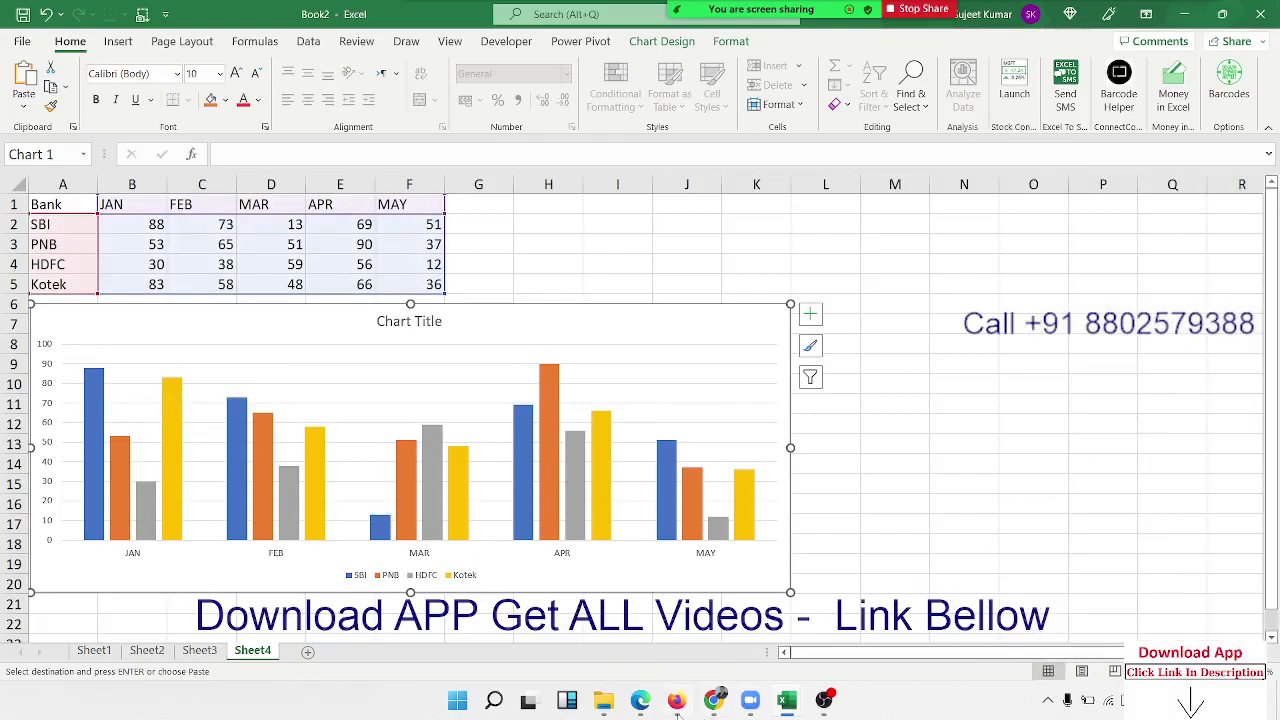
mouse_move(677, 711)
mouse_move(722, 690)
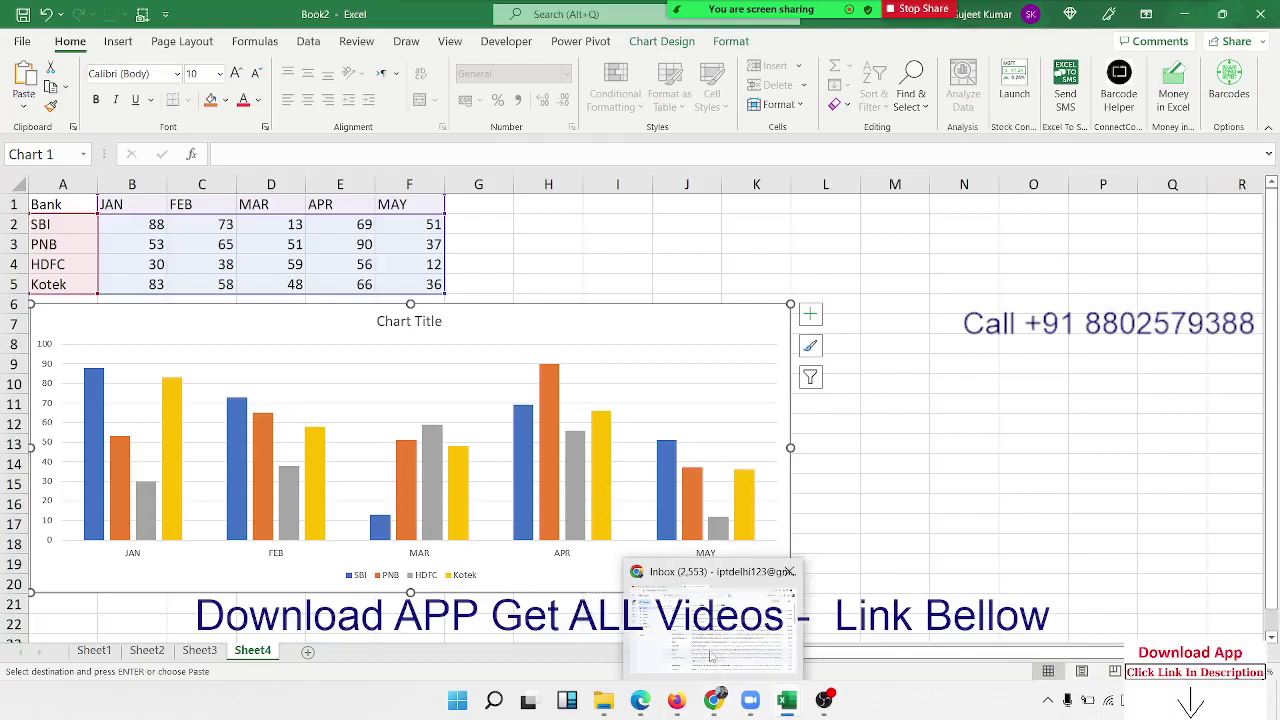
left_click(725, 660)
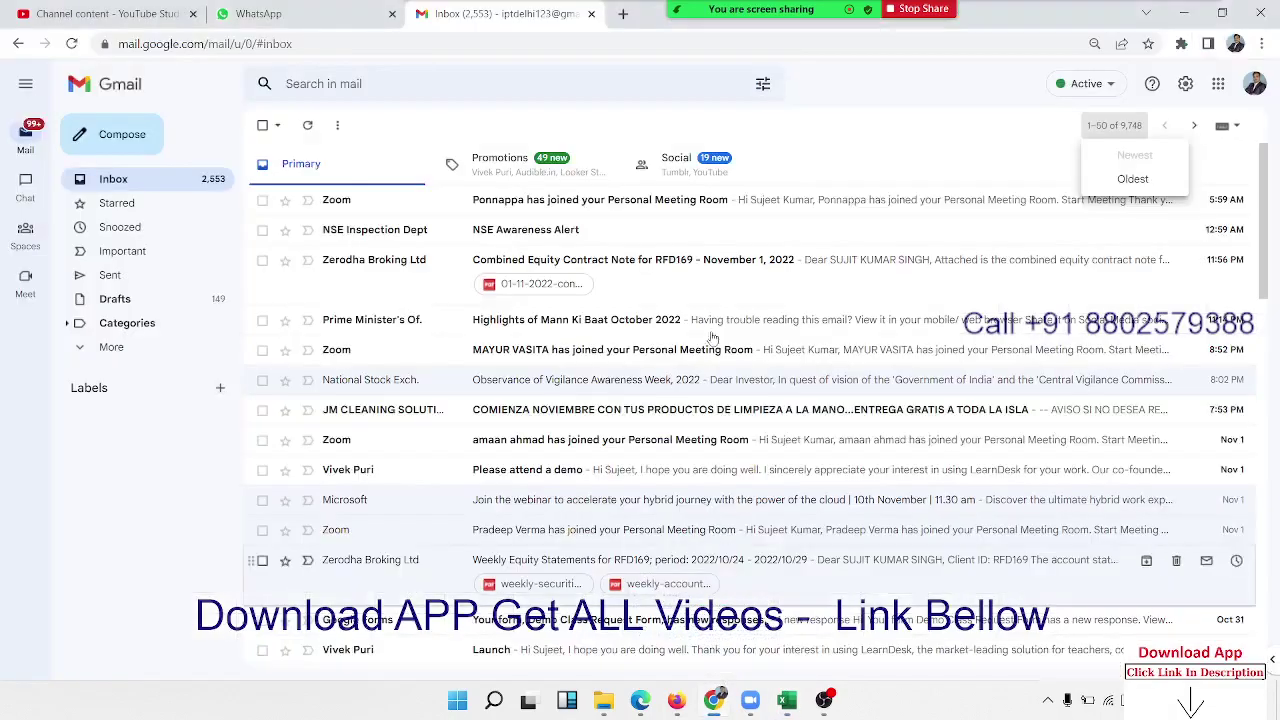
left_click(628, 18)
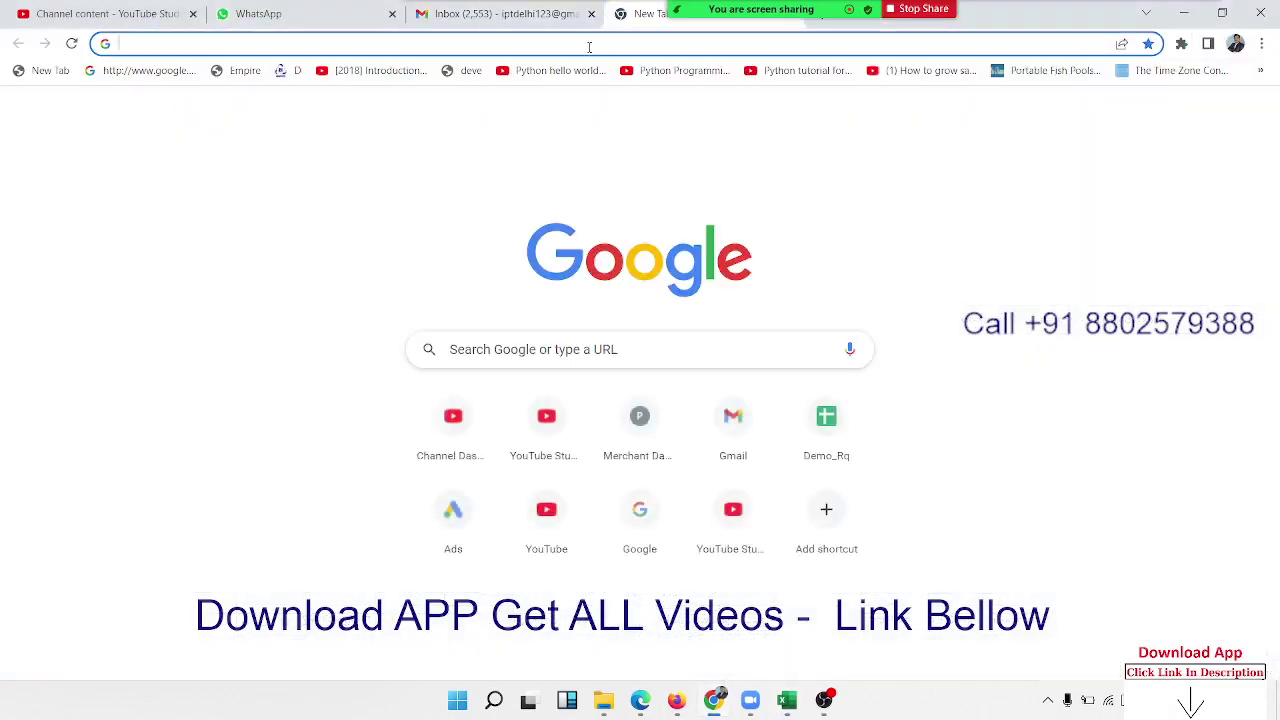
type("goo")
key("Return")
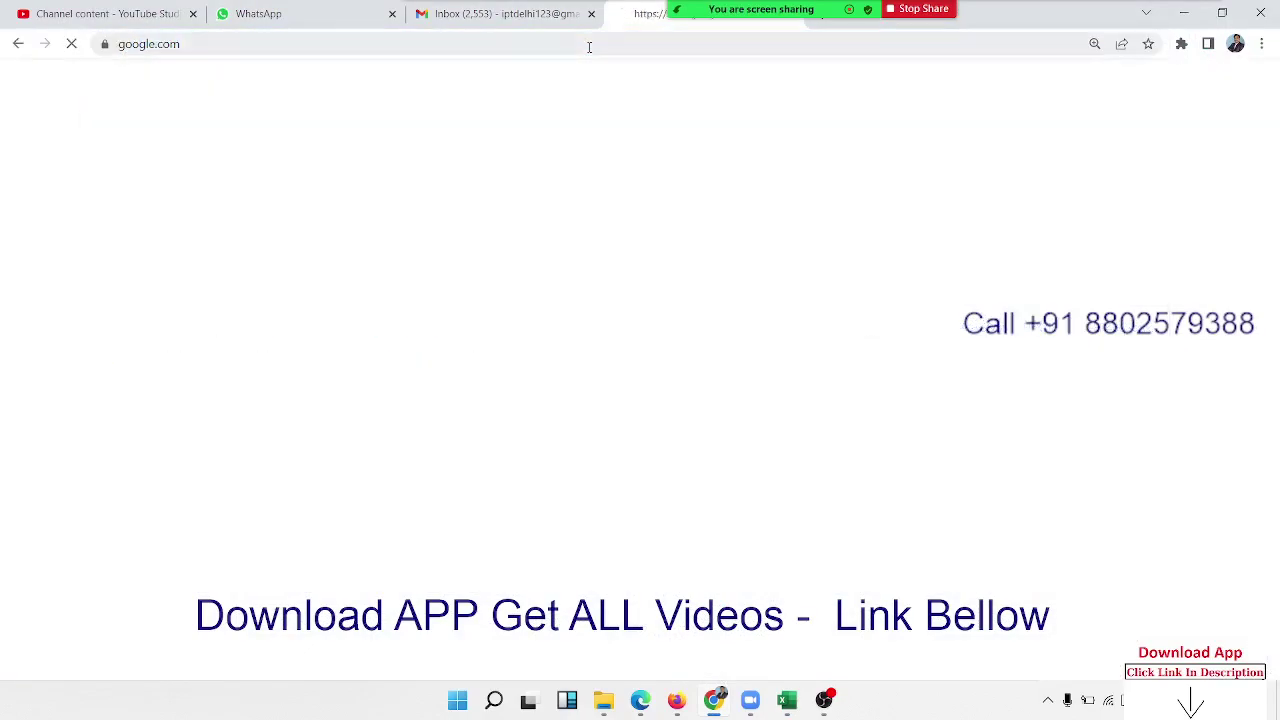
type("s")
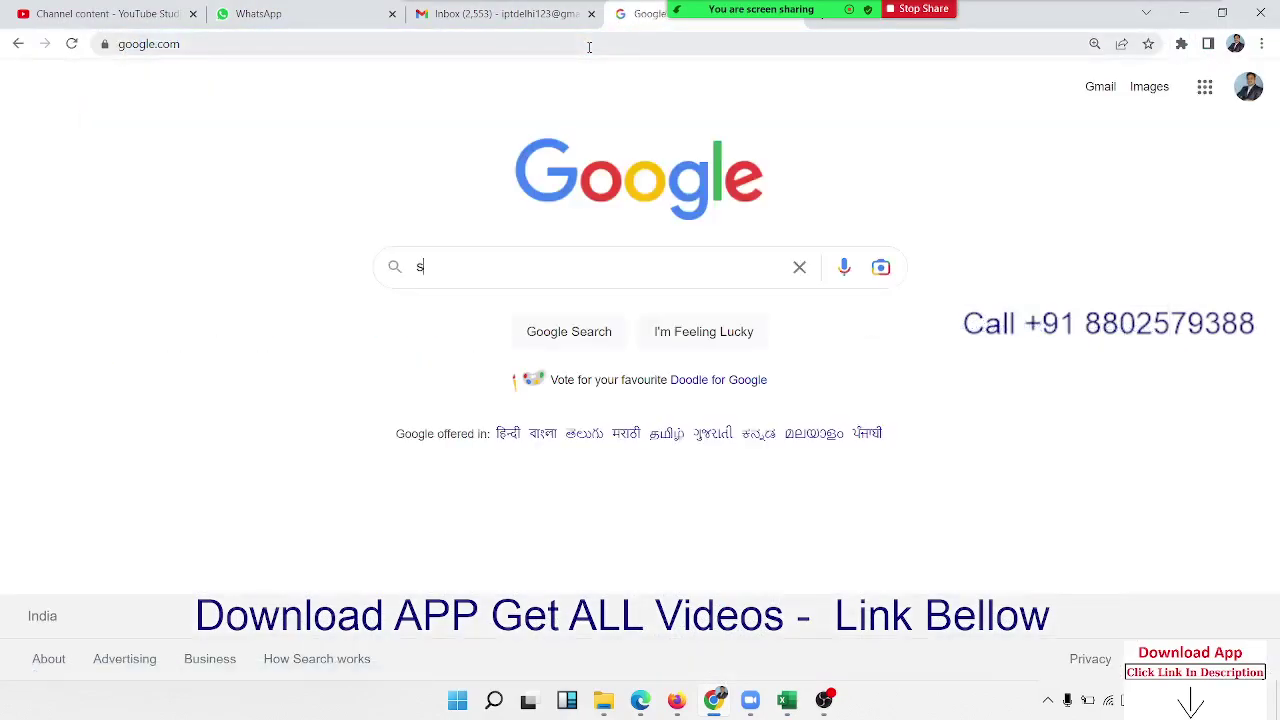
type("bi")
key("Down")
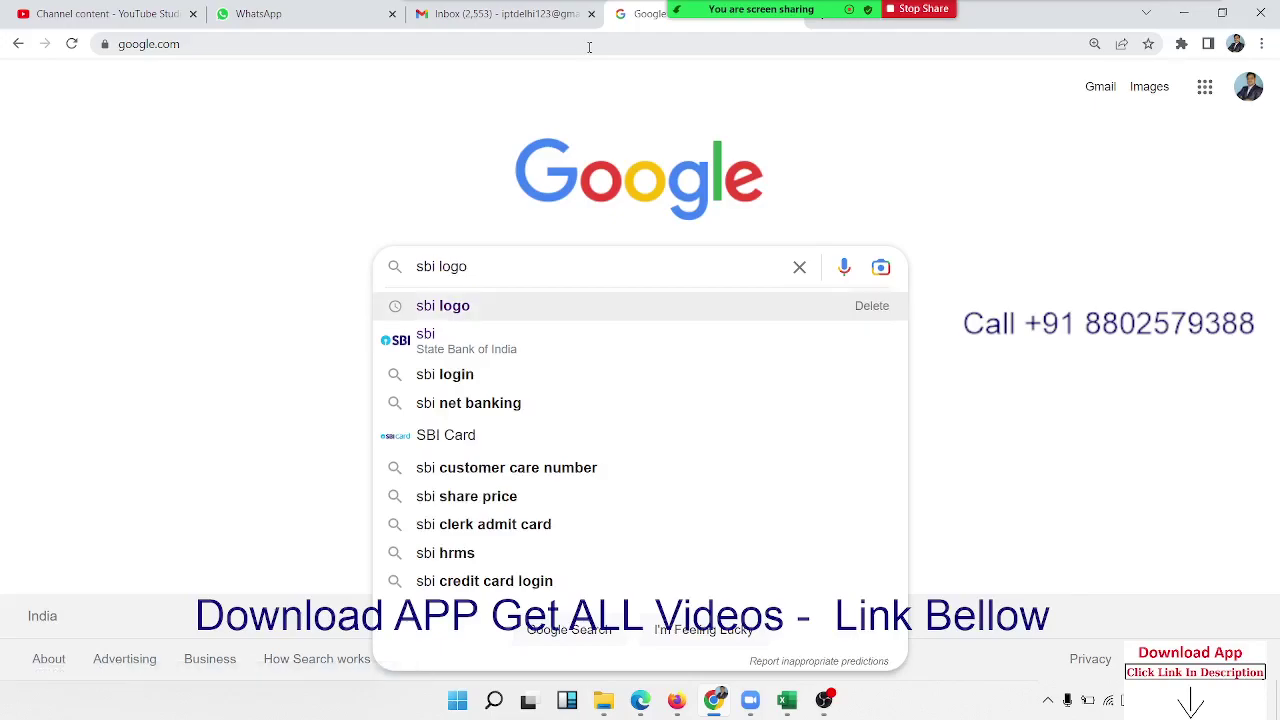
key("Return")
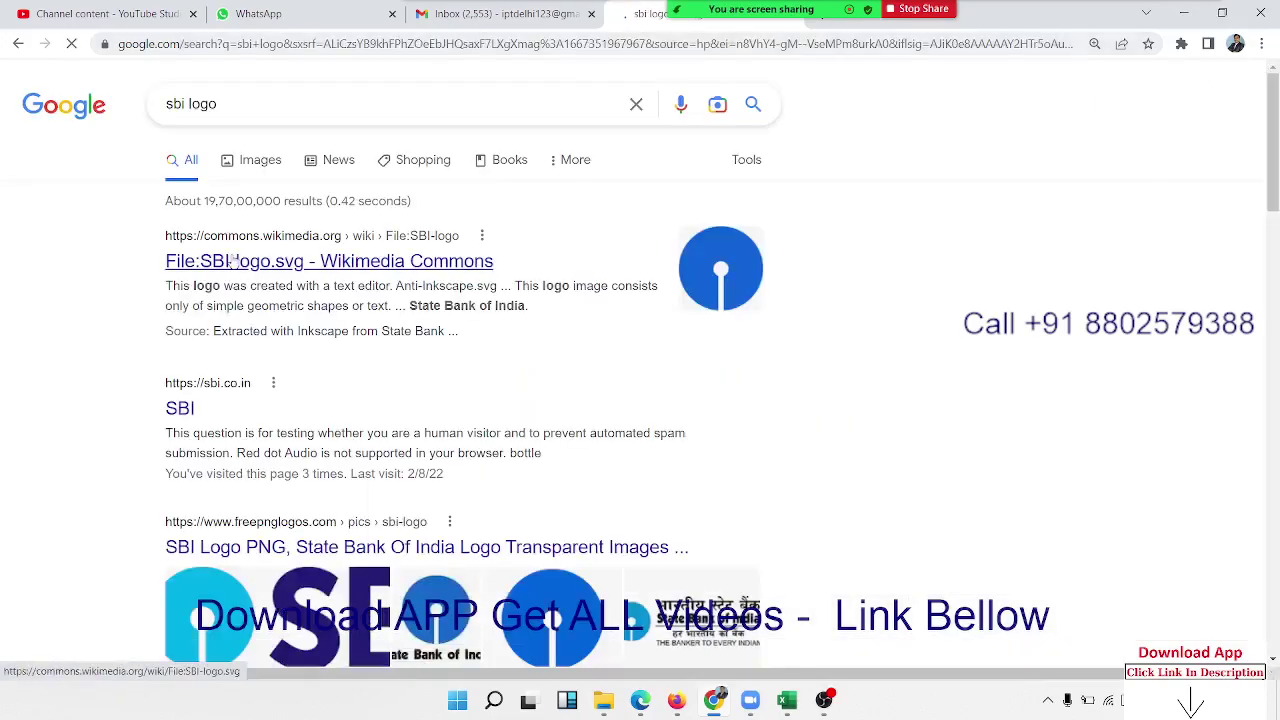
Show the Images results for 'sbi logo' and scroll through them
left_click(268, 178)
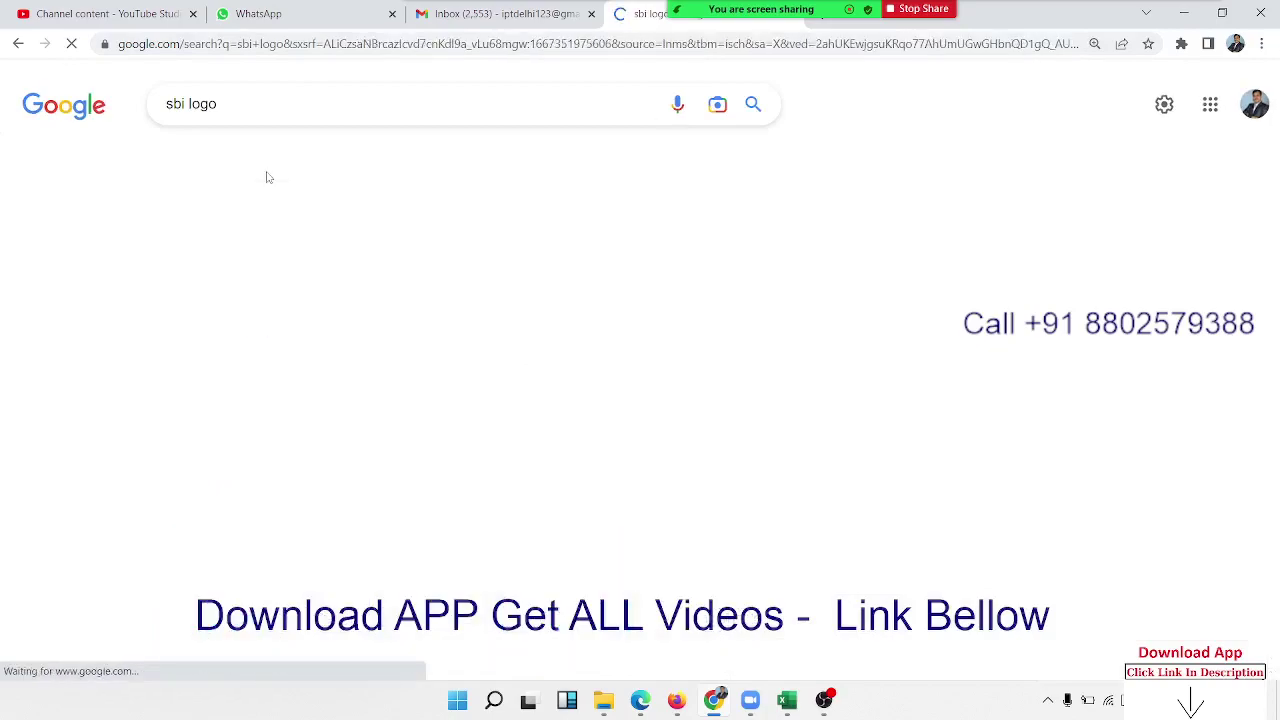
scroll(376, 312, "down", 3)
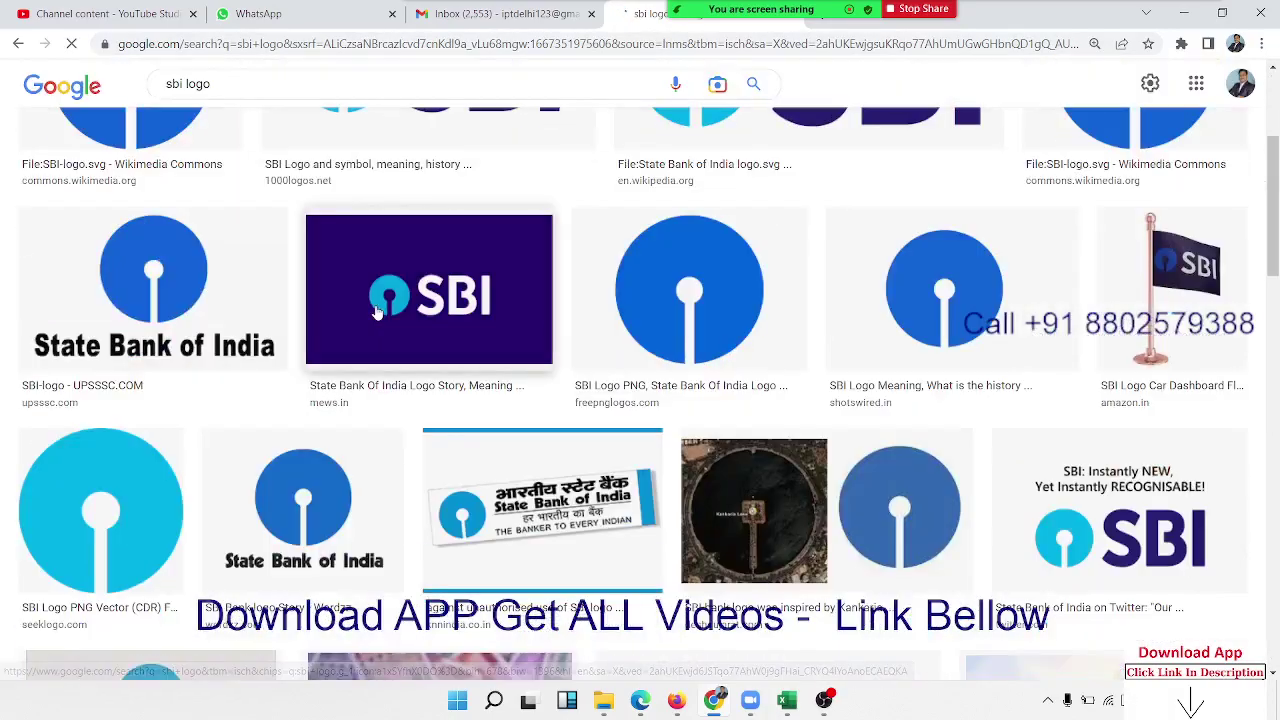
scroll(376, 312, "down", 3)
scroll(400, 350, "down", 3)
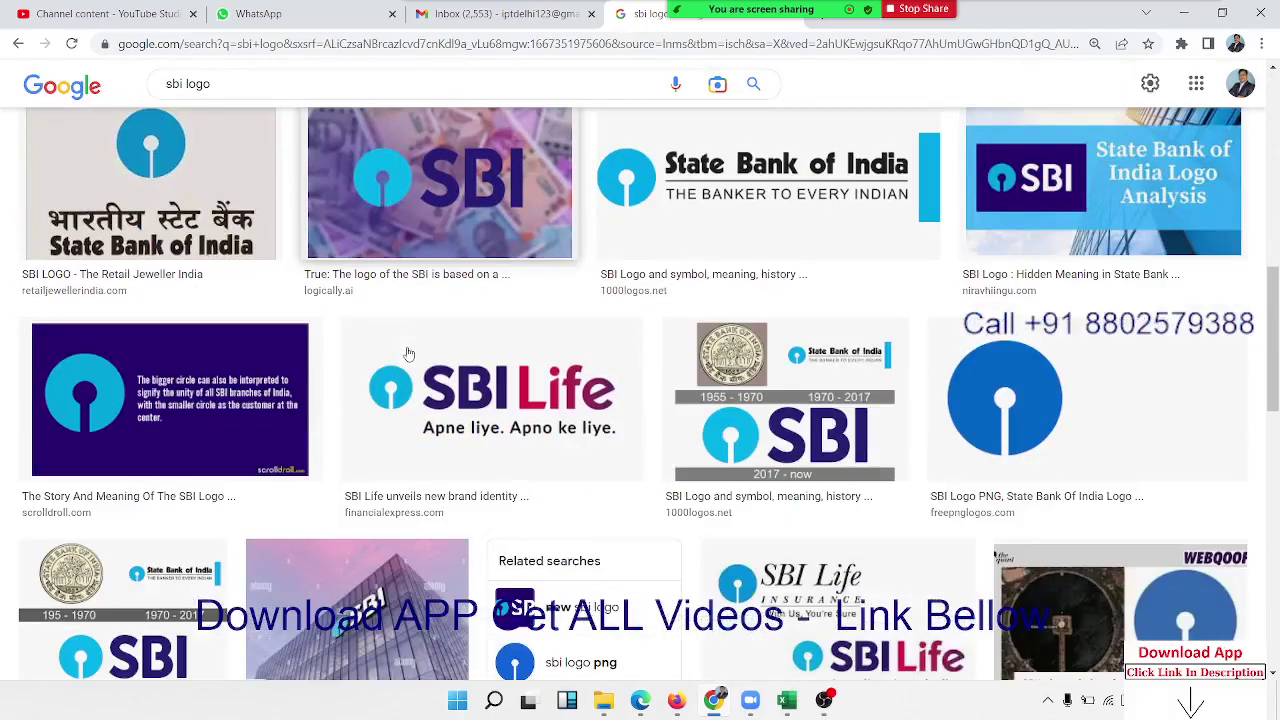
scroll(672, 430, "down", 3)
scroll(672, 430, "down", 1)
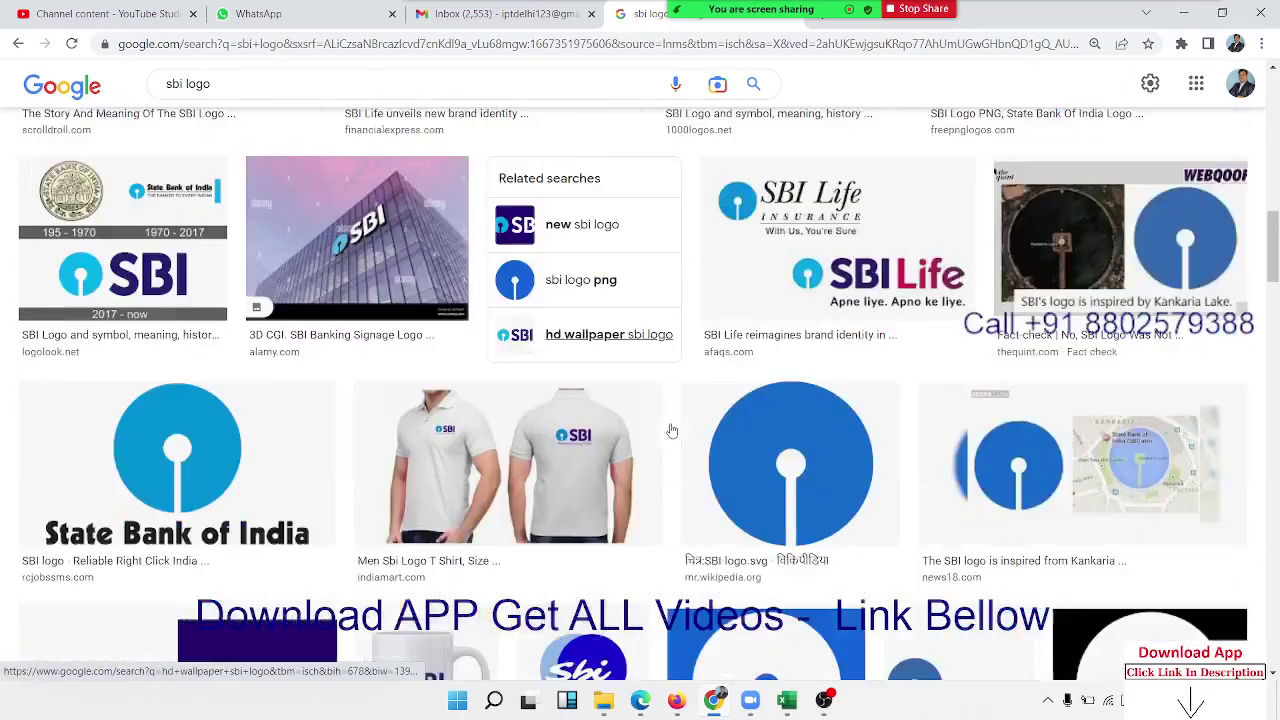
scroll(672, 430, "down", 2)
scroll(672, 430, "down", 3)
scroll(672, 430, "down", 3)
scroll(672, 432, "down", 3)
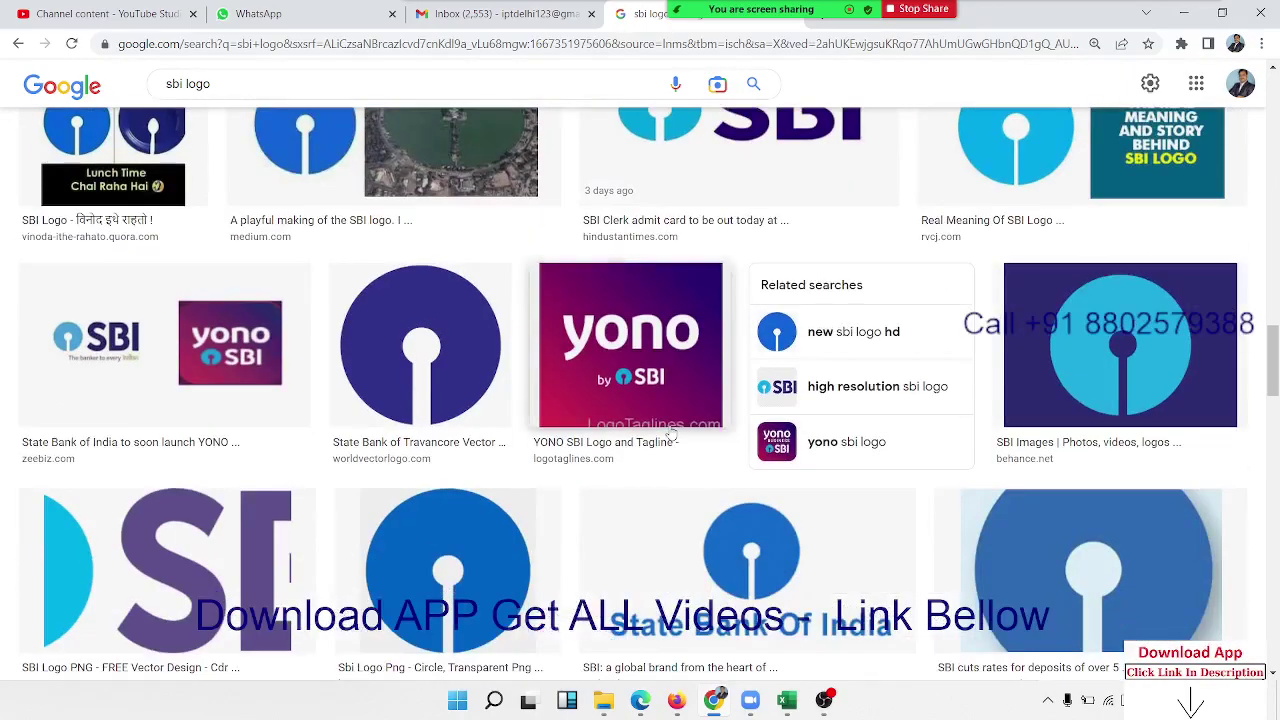
scroll(672, 432, "down", 3)
scroll(672, 435, "down", 3)
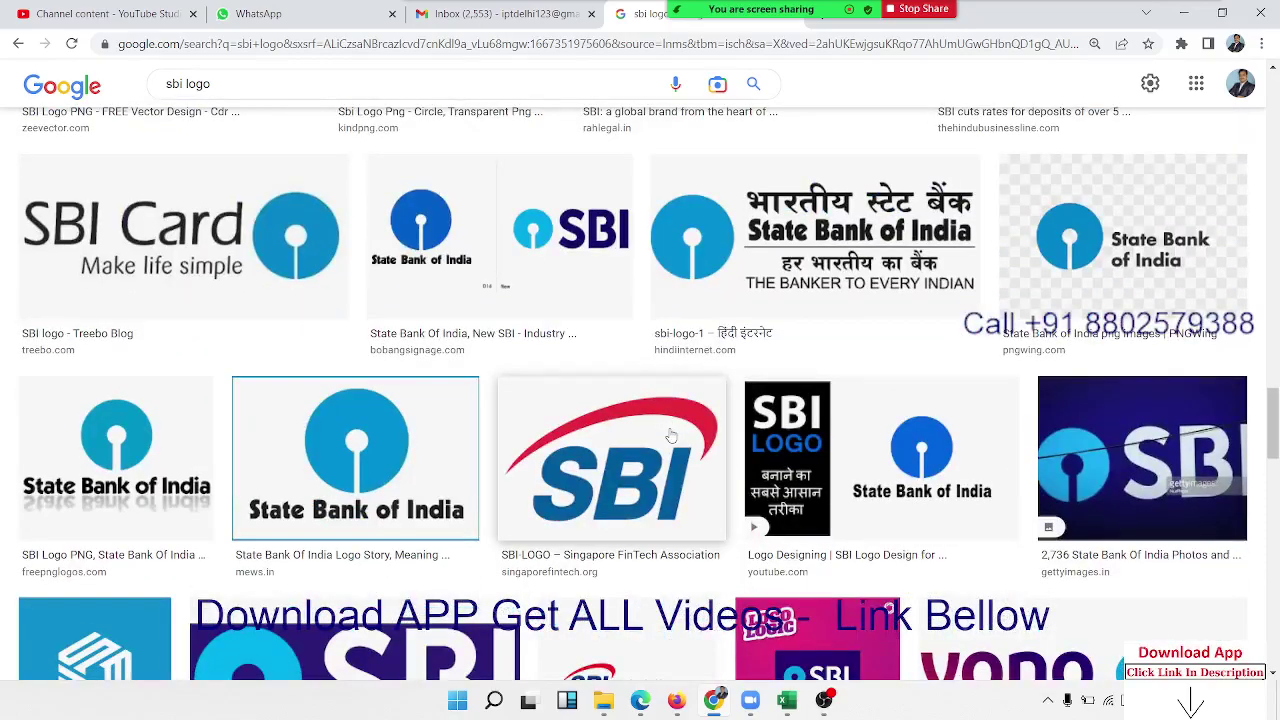
scroll(671, 435, "down", 3)
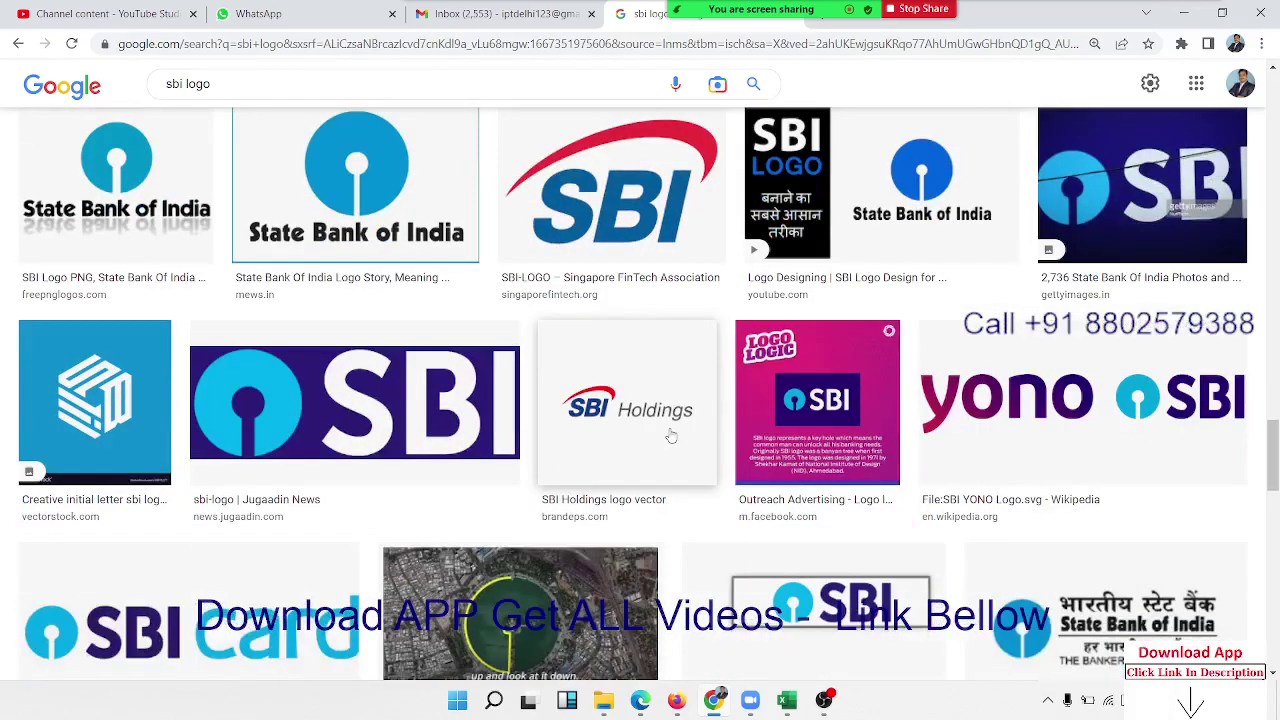
scroll(671, 435, "up", 3)
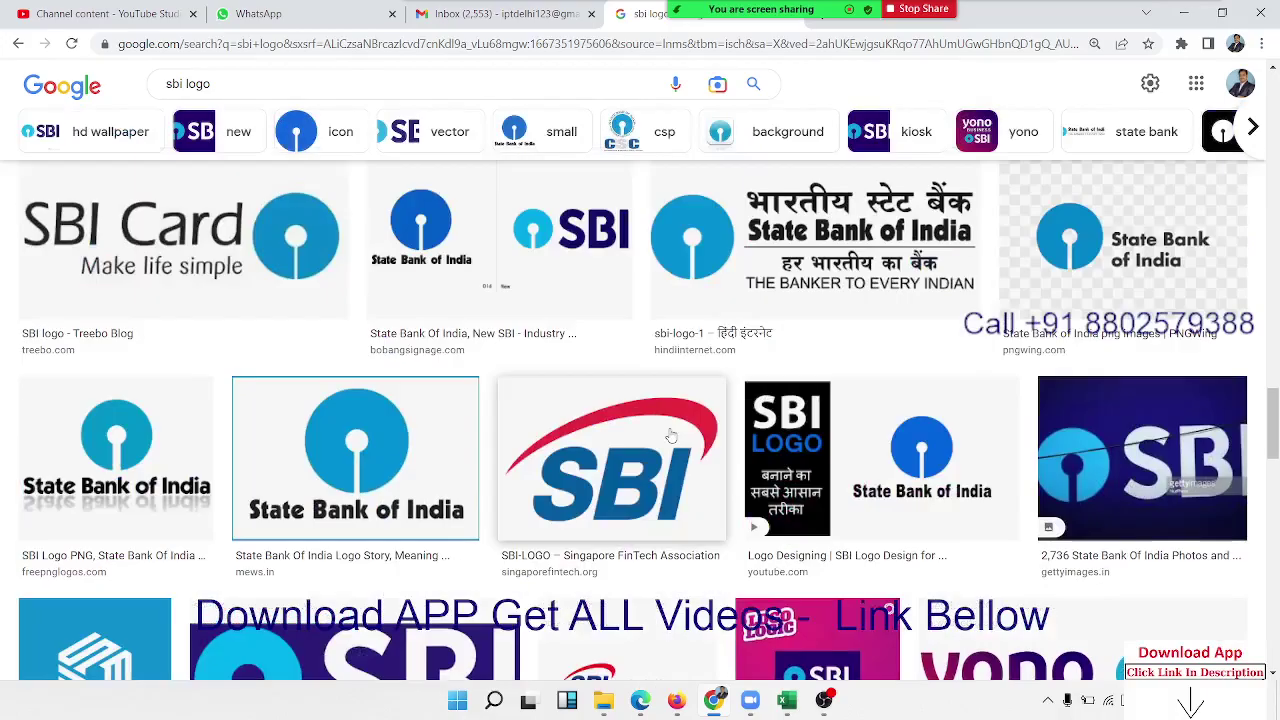
scroll(671, 435, "down", 3)
scroll(671, 435, "down", 3)
scroll(671, 435, "down", 3)
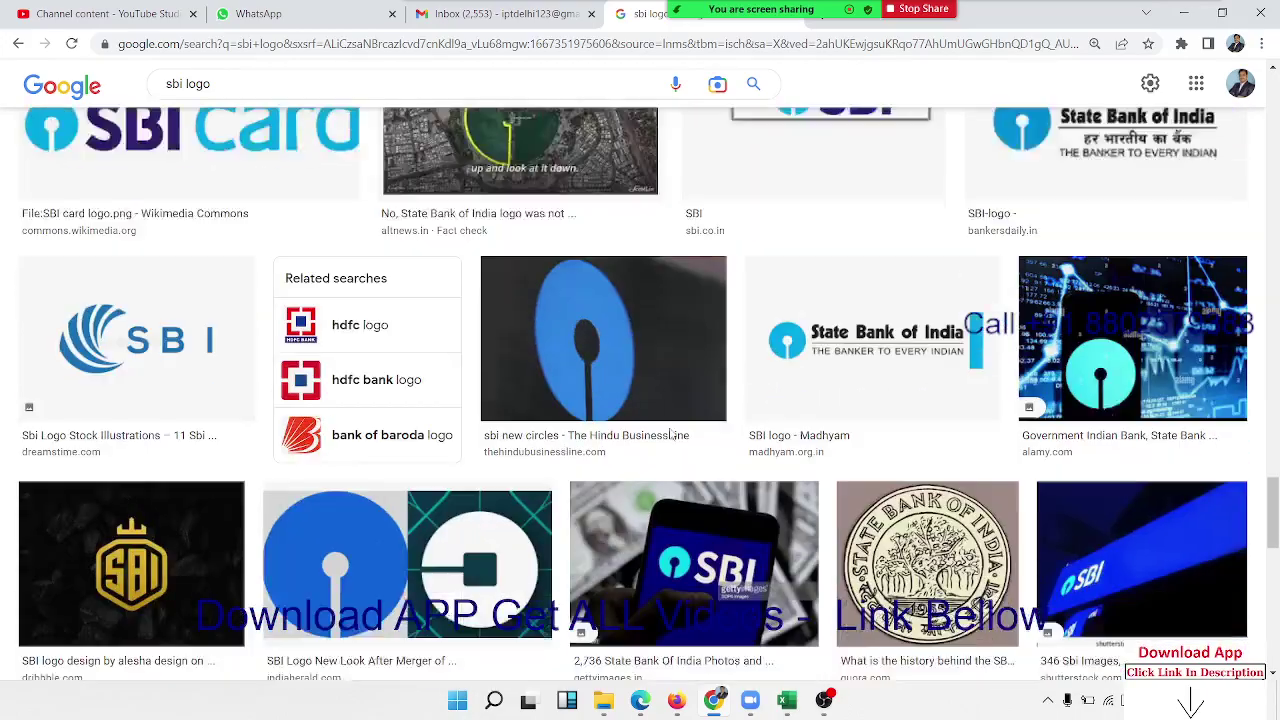
scroll(671, 435, "down", 3)
scroll(671, 435, "down", 3)
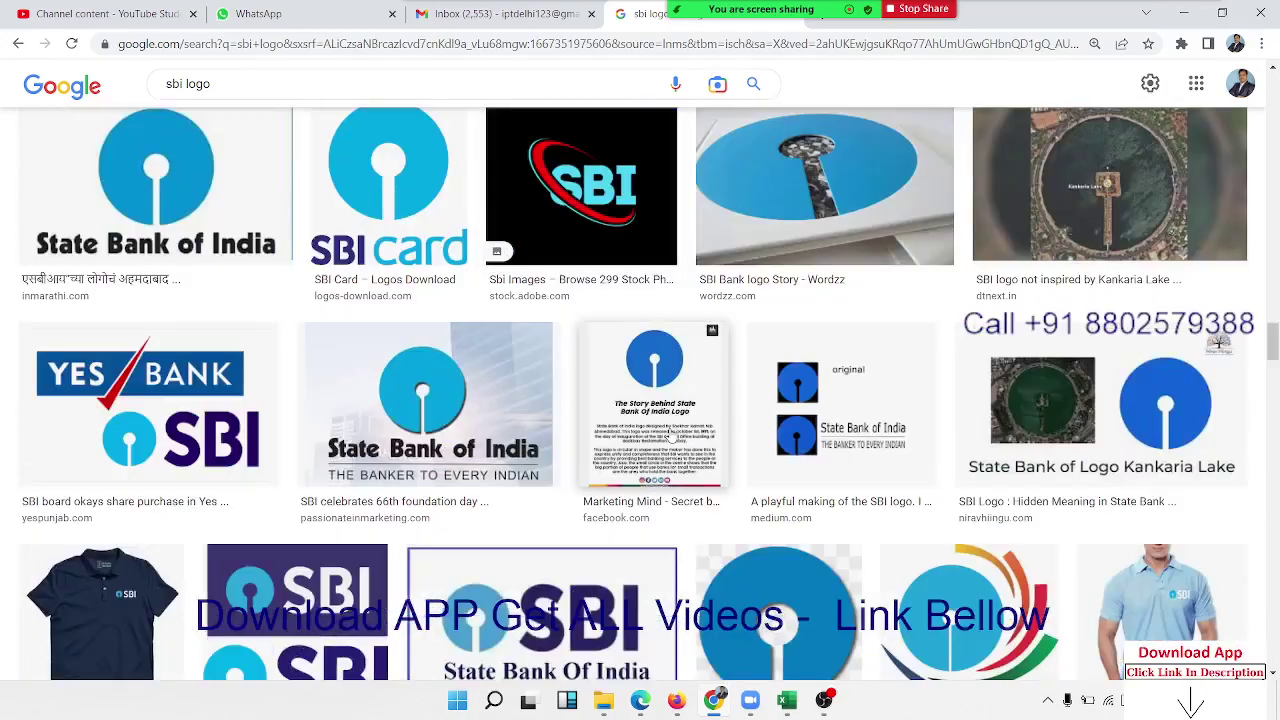
Preview the State Bank of India logo and copy the image
left_click(213, 196)
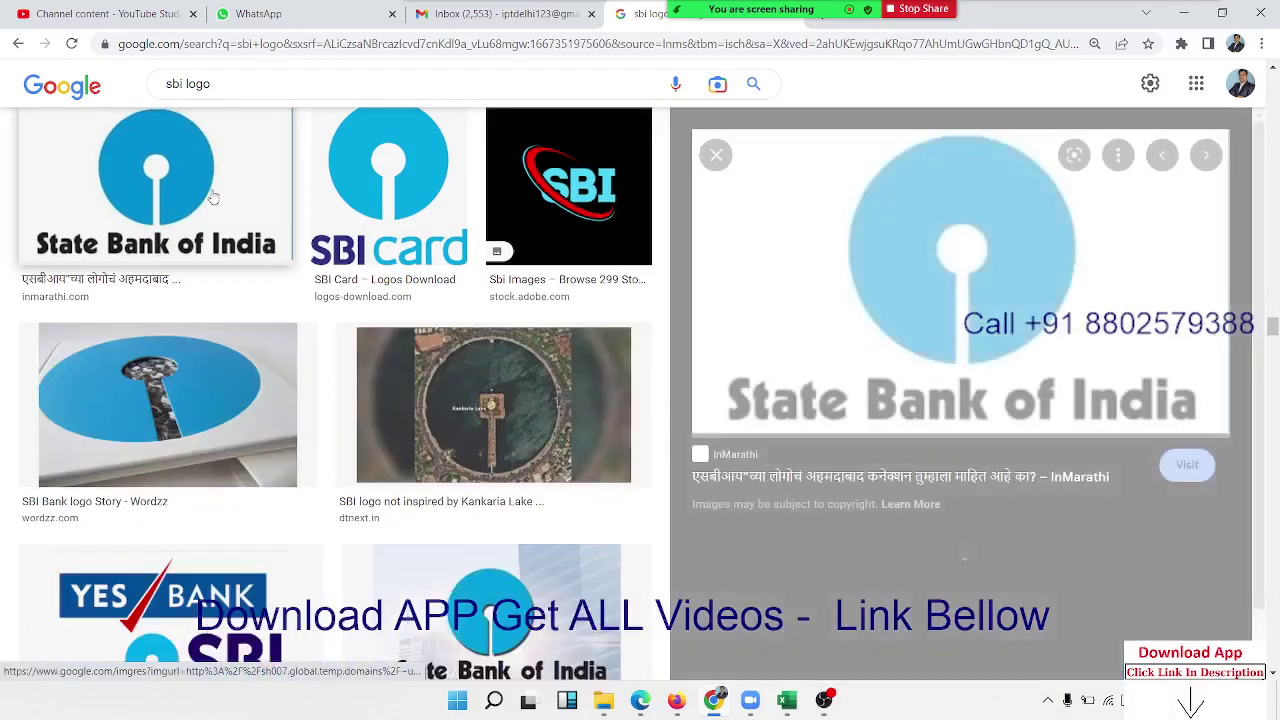
right_click(906, 287)
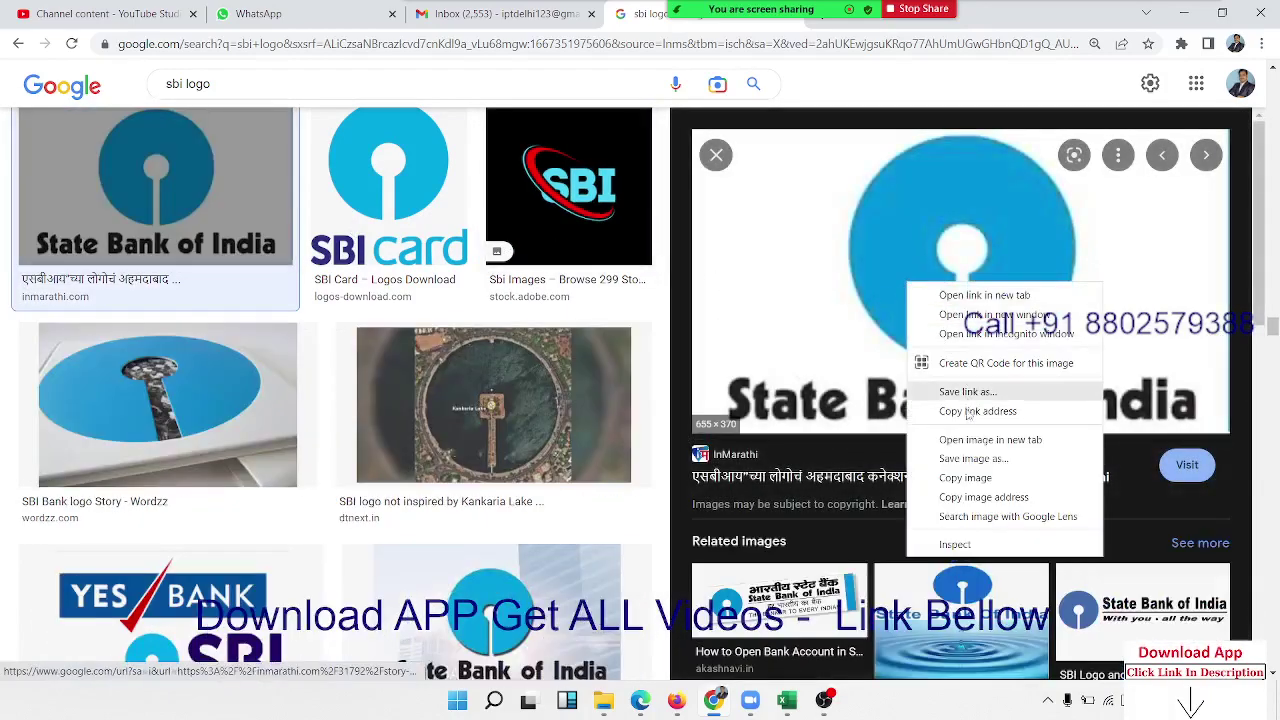
left_click(963, 481)
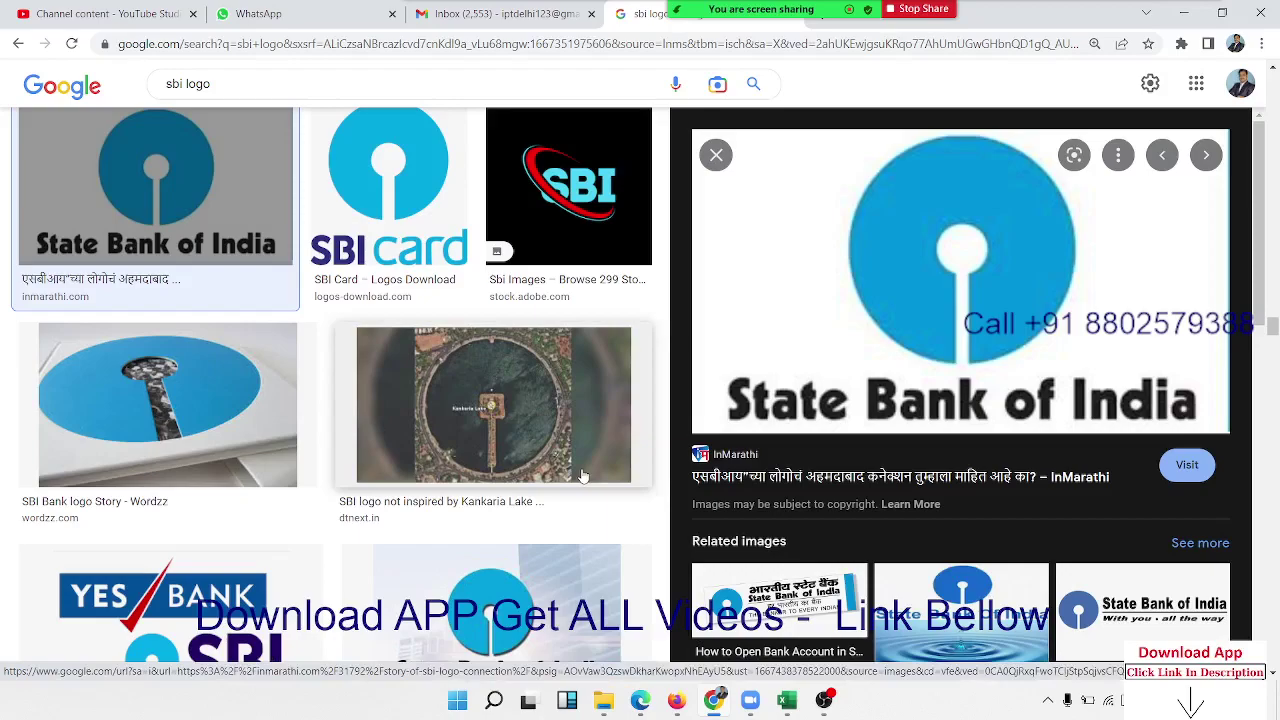
Paste the SBI logo into a new Paint canvas enlarged to 827 × 444 pixels
key("super")
type("p")
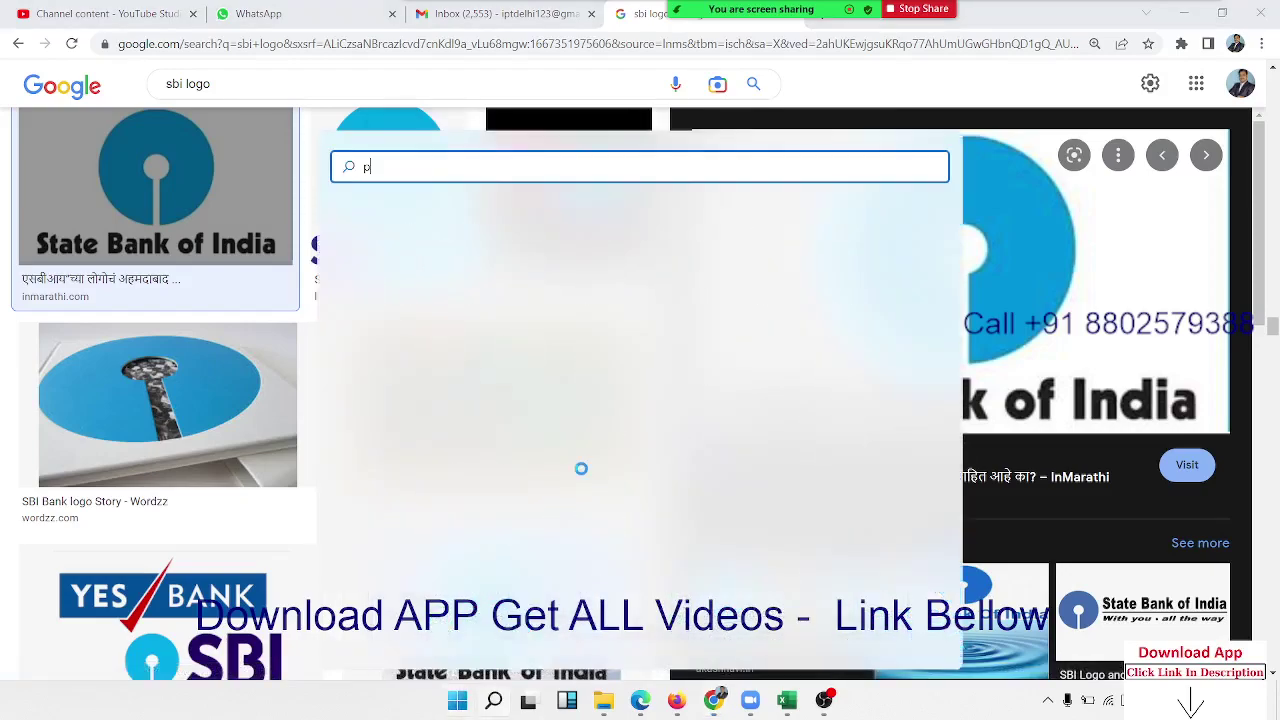
type("aint")
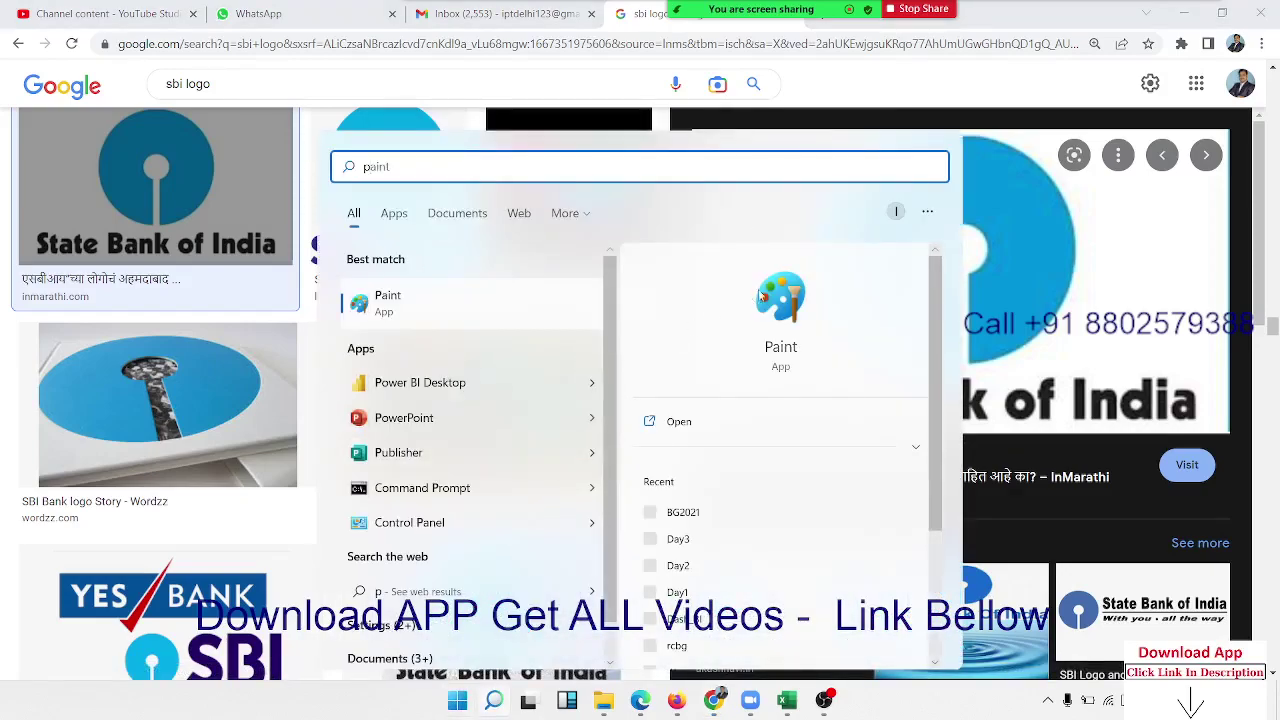
left_click(790, 305)
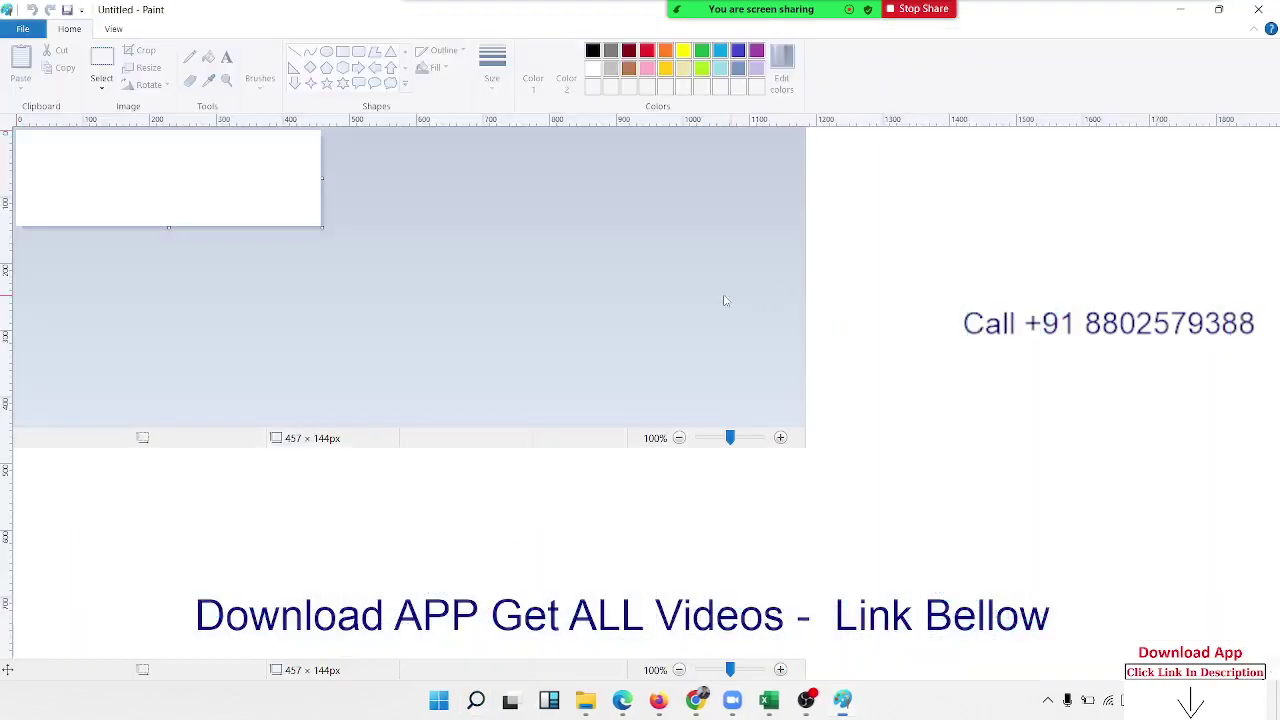
key("ctrl+v")
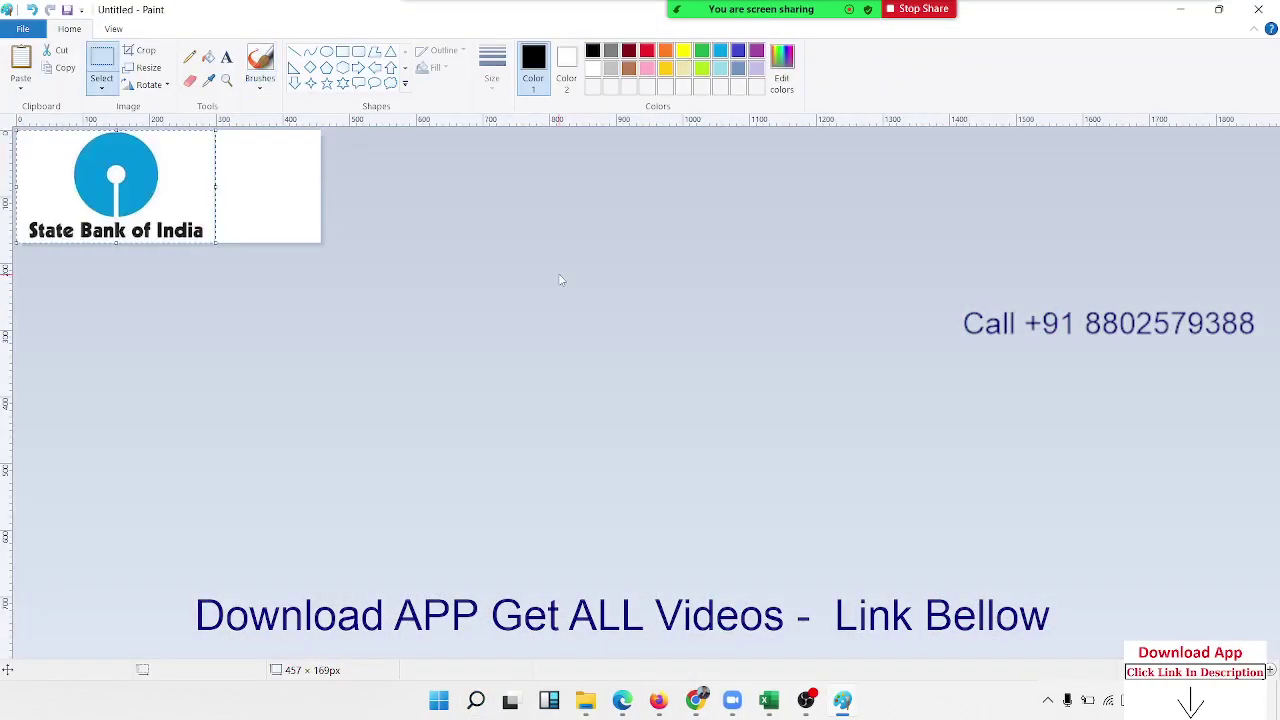
left_click(346, 265)
left_click_drag(321, 243, 568, 427)
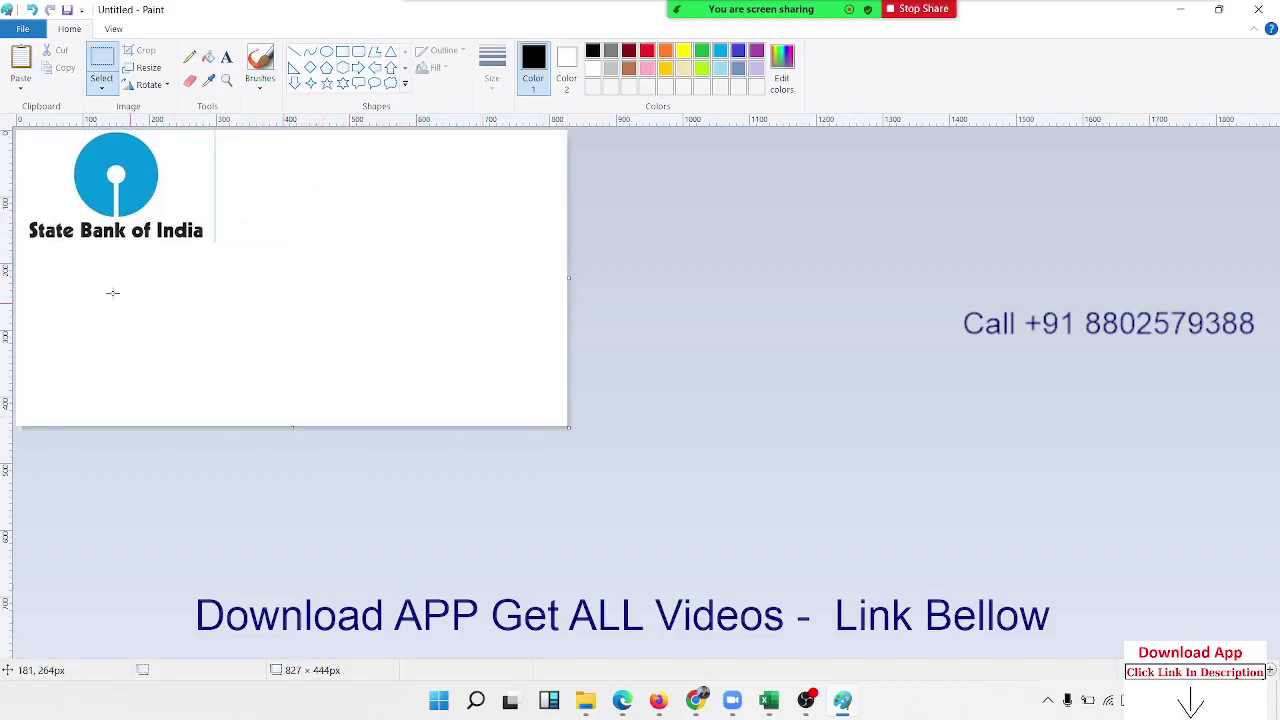
Place the State Bank of India text beside the round emblem and select the combined logo
left_click_drag(26, 216, 205, 239)
mouse_move(26, 216)
left_mouse_down()
mouse_move(44, 240)
mouse_move(210, 251)
mouse_move(330, 187)
mouse_move(411, 195)
left_mouse_up()
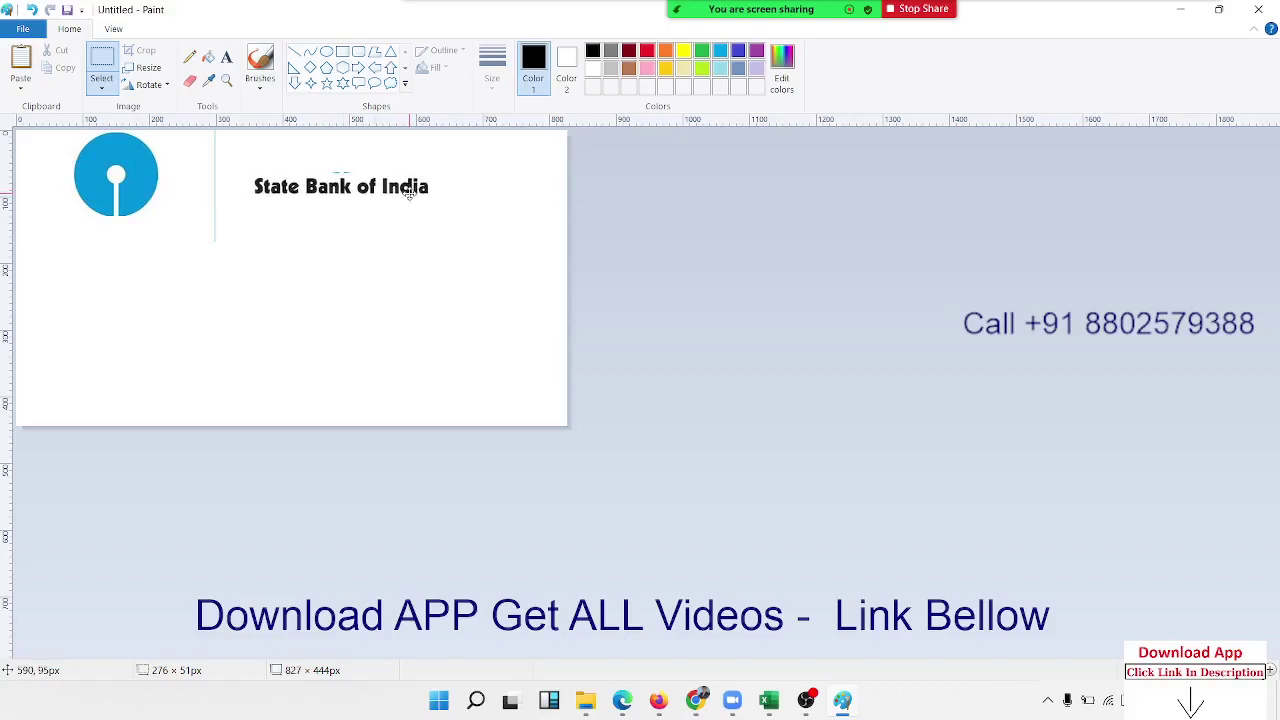
left_click(386, 251)
mouse_move(53, 137)
left_mouse_down()
mouse_move(168, 225)
mouse_move(126, 188)
mouse_move(222, 228)
mouse_move(232, 201)
left_mouse_up()
left_click(259, 253)
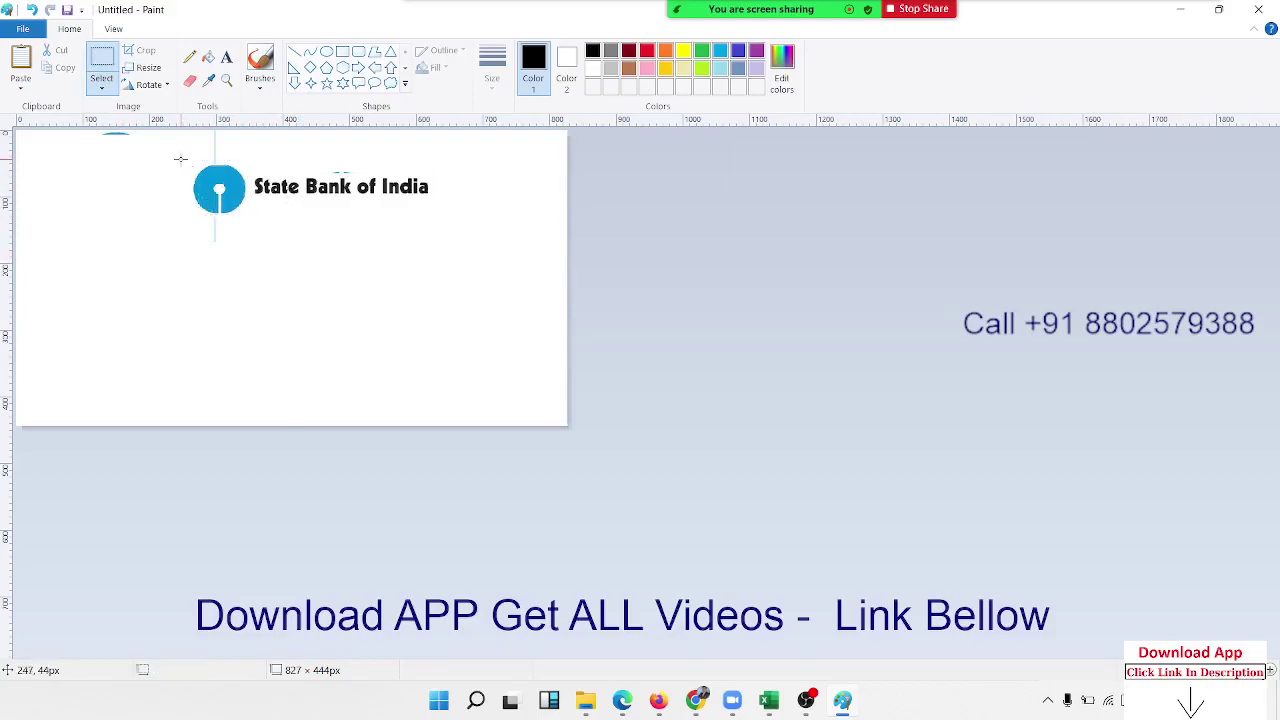
left_click_drag(180, 158, 438, 214)
key("alt+Tab")
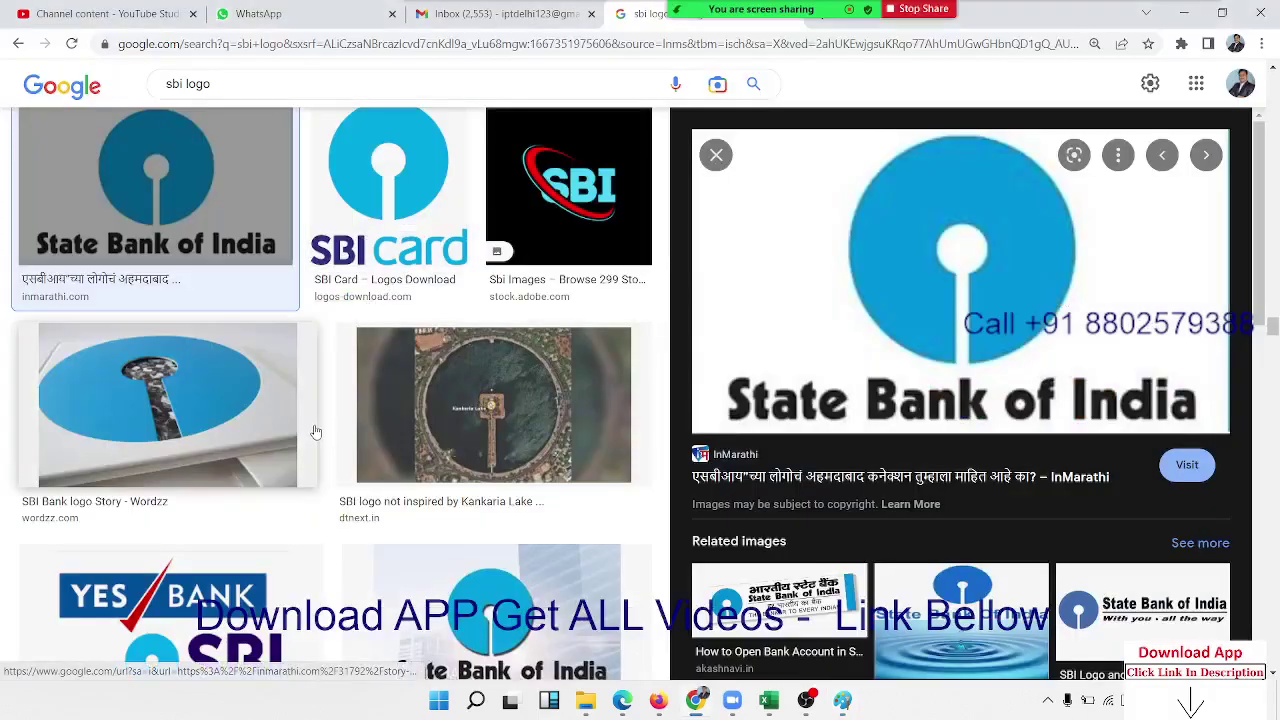
key("alt+Tab")
key("alt+Tab")
Paste the SBI logo into Excel's Sheet4 and position it right of the chart
left_click(900, 242)
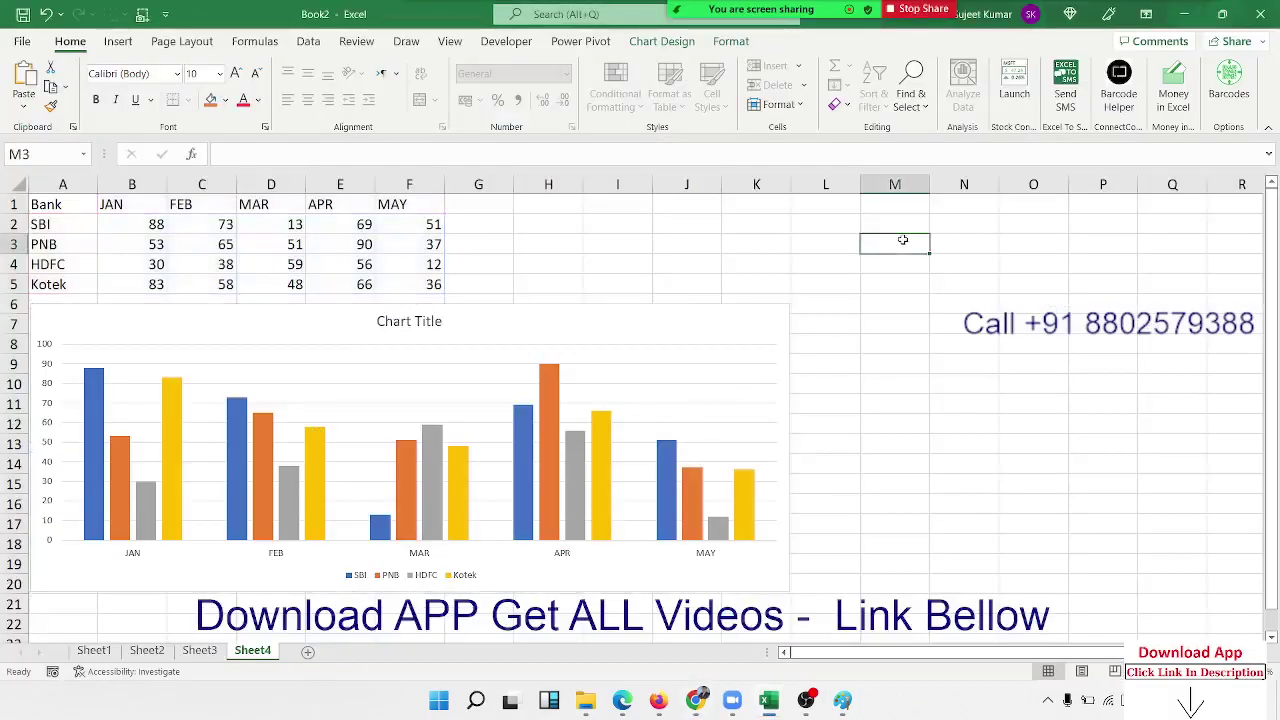
key("ctrl+v")
left_click_drag(913, 232, 920, 291)
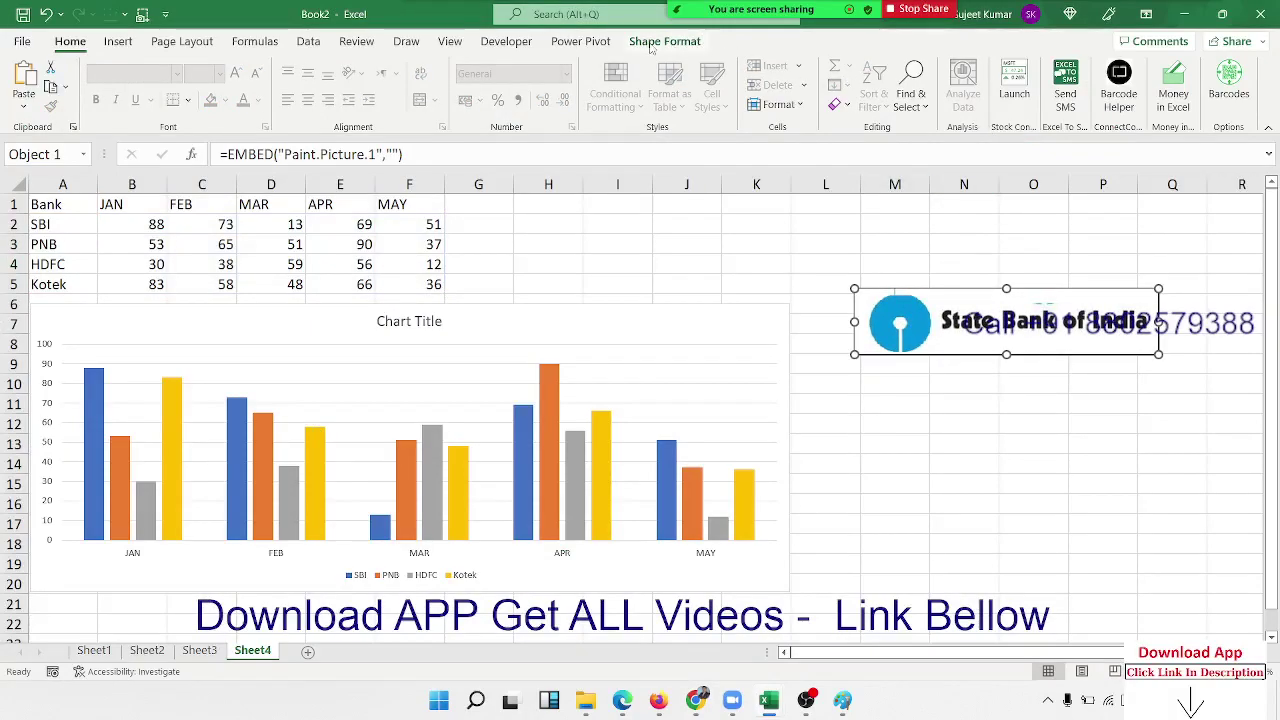
left_click(580, 42)
left_click(660, 42)
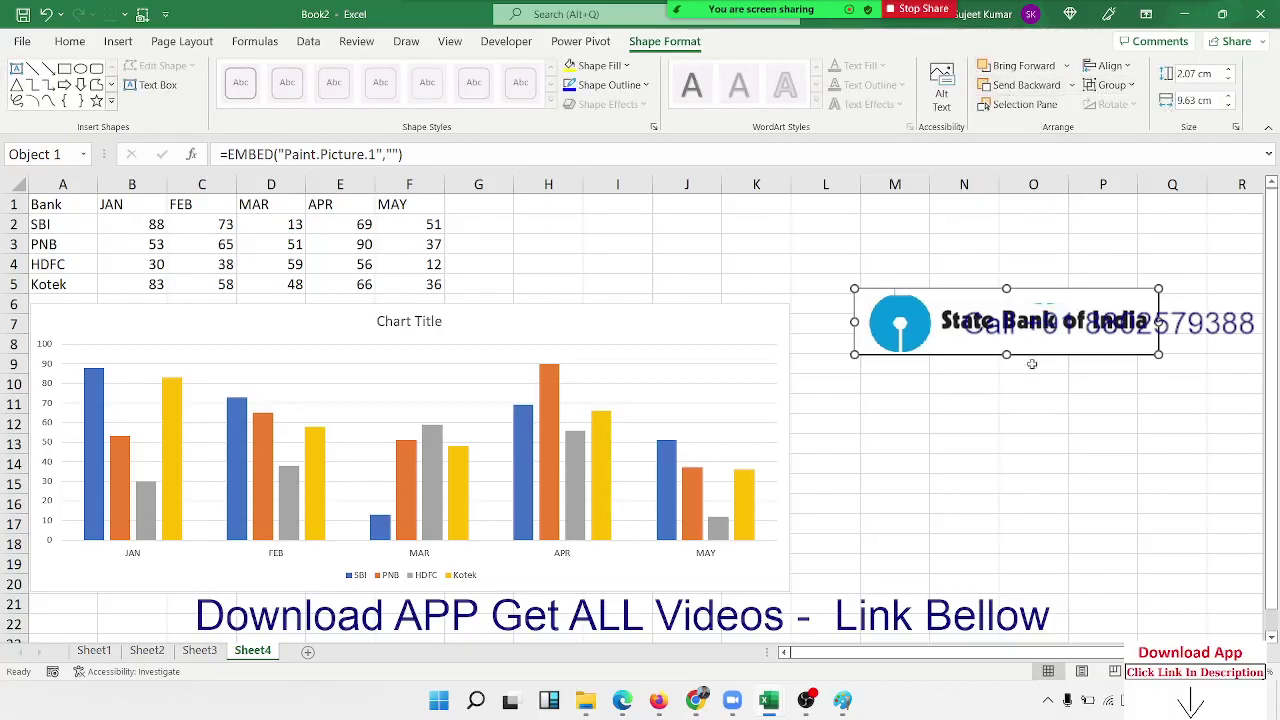
left_click(1028, 400)
left_click(1003, 352)
left_click_drag(1003, 353, 975, 347)
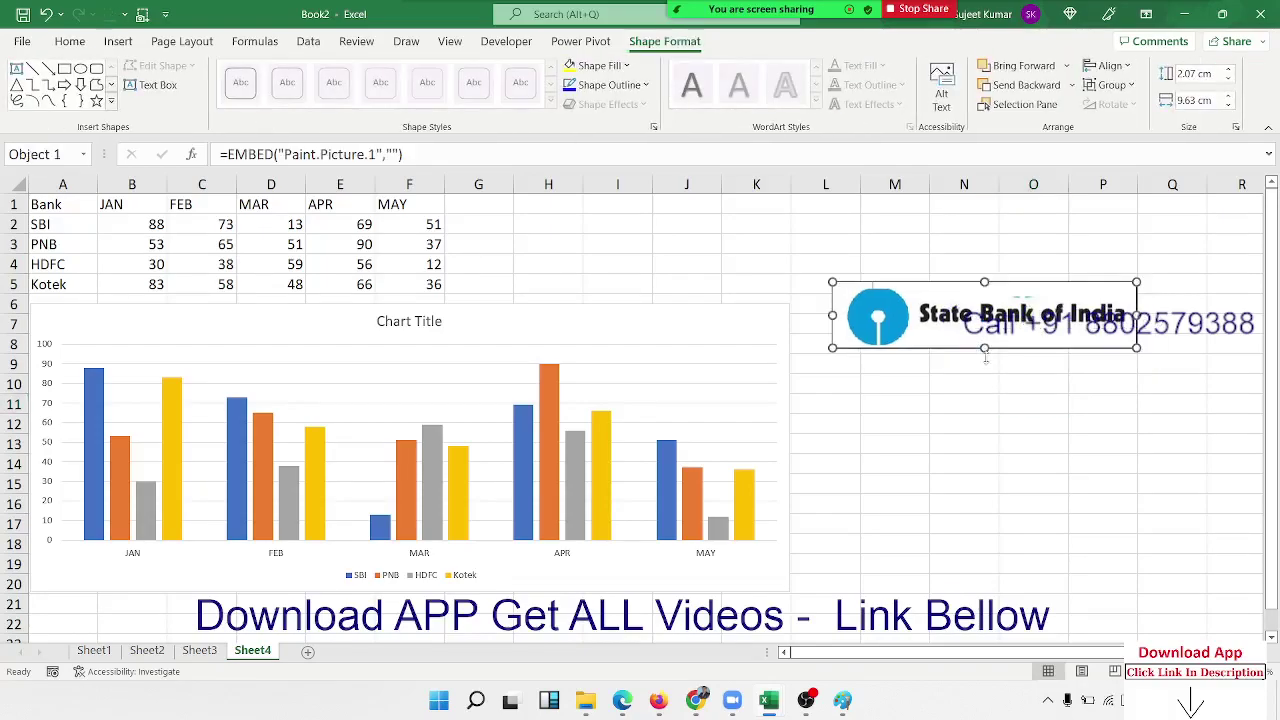
Select cell O10 and bring up the Paste Special dialog
left_click(1003, 388)
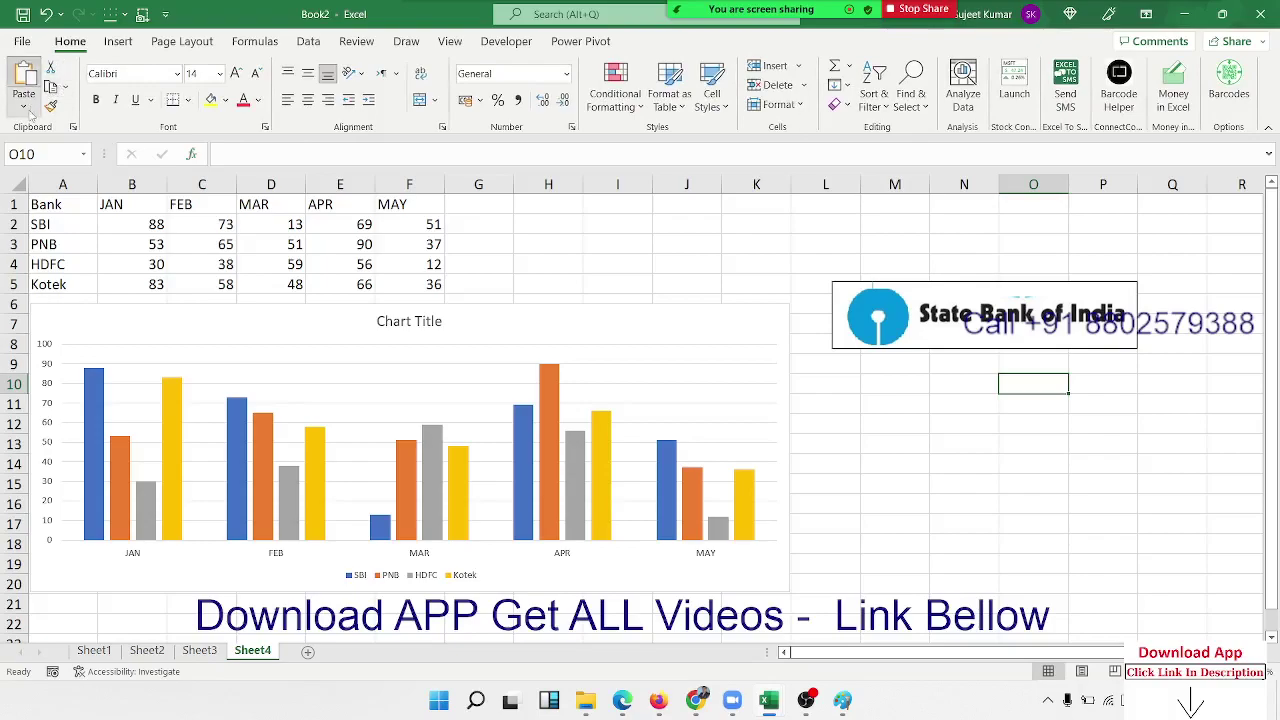
left_click(25, 108)
left_click(45, 188)
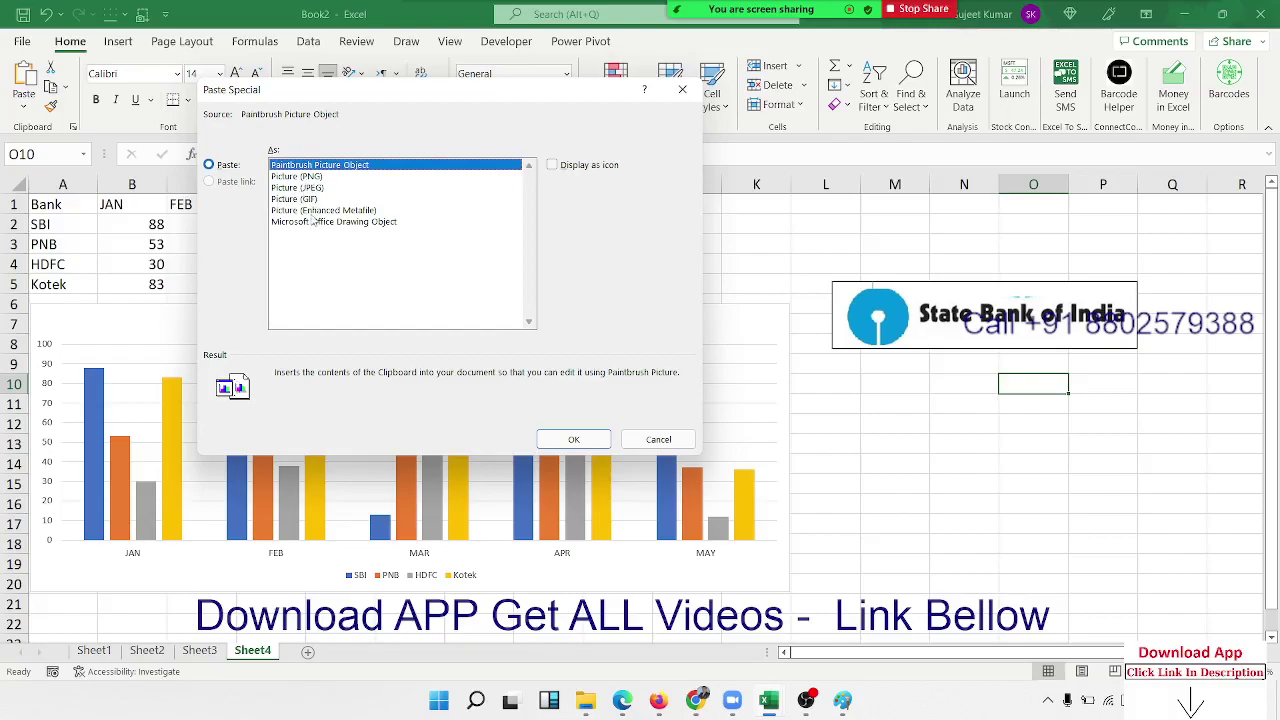
Paste the logo as a Picture (Enhanced Metafile) and rotate it left 90°
left_click(314, 210)
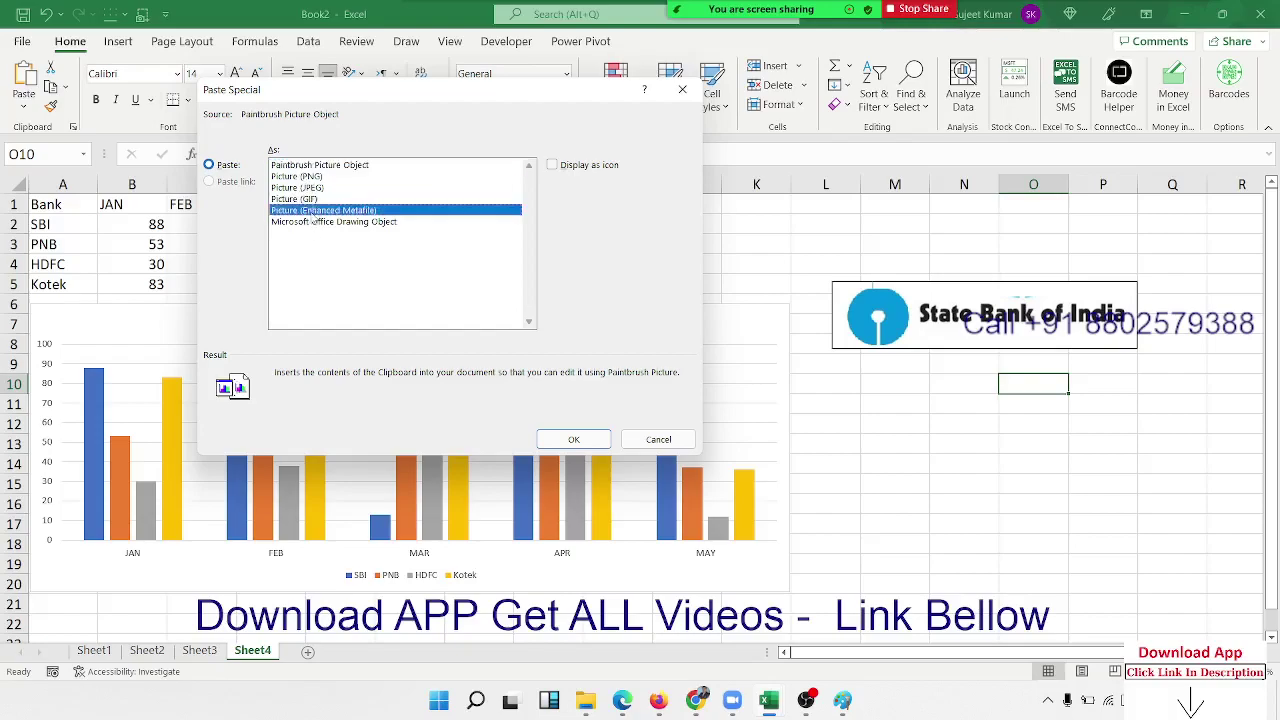
left_click(591, 444)
left_click_drag(1071, 412, 925, 440)
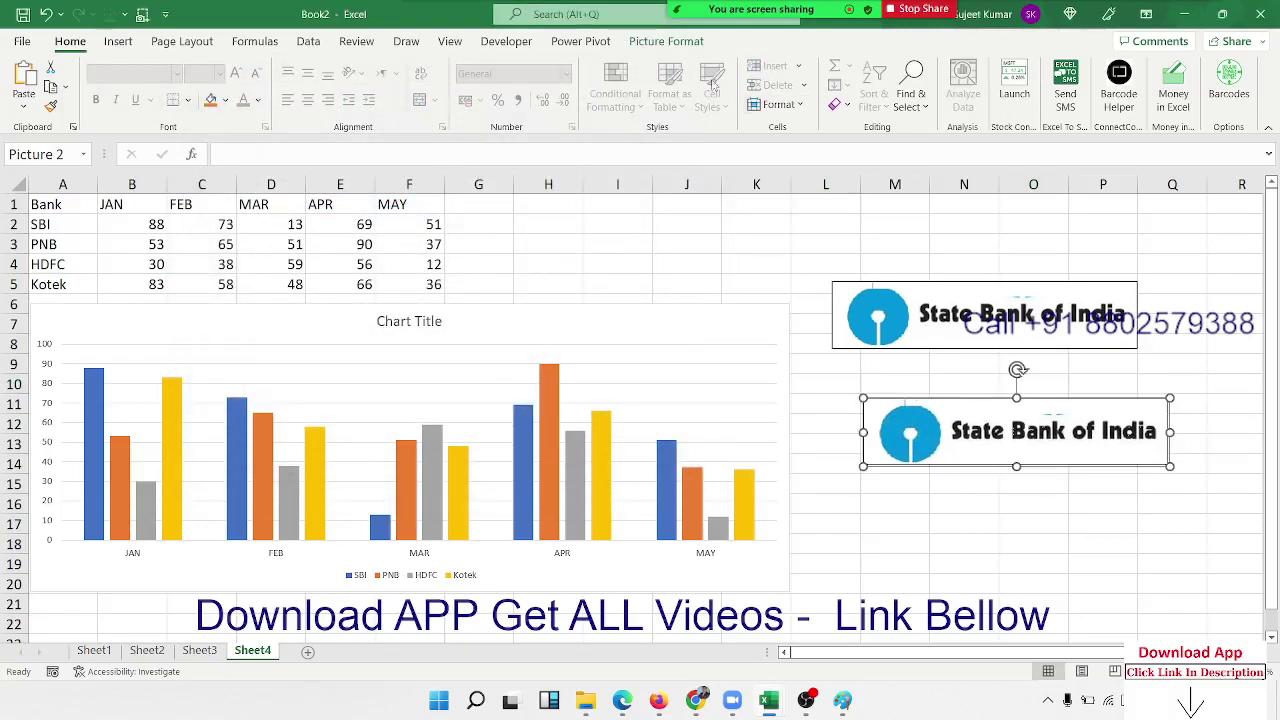
left_click(680, 47)
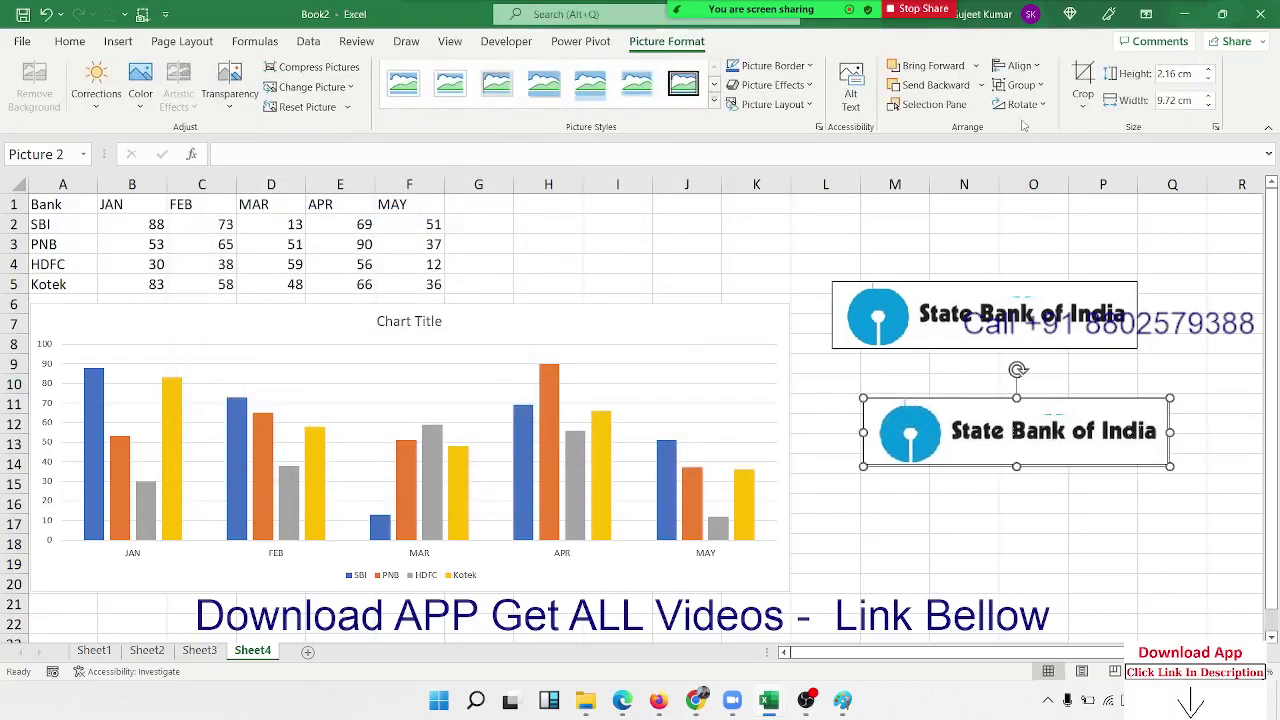
left_click(1021, 104)
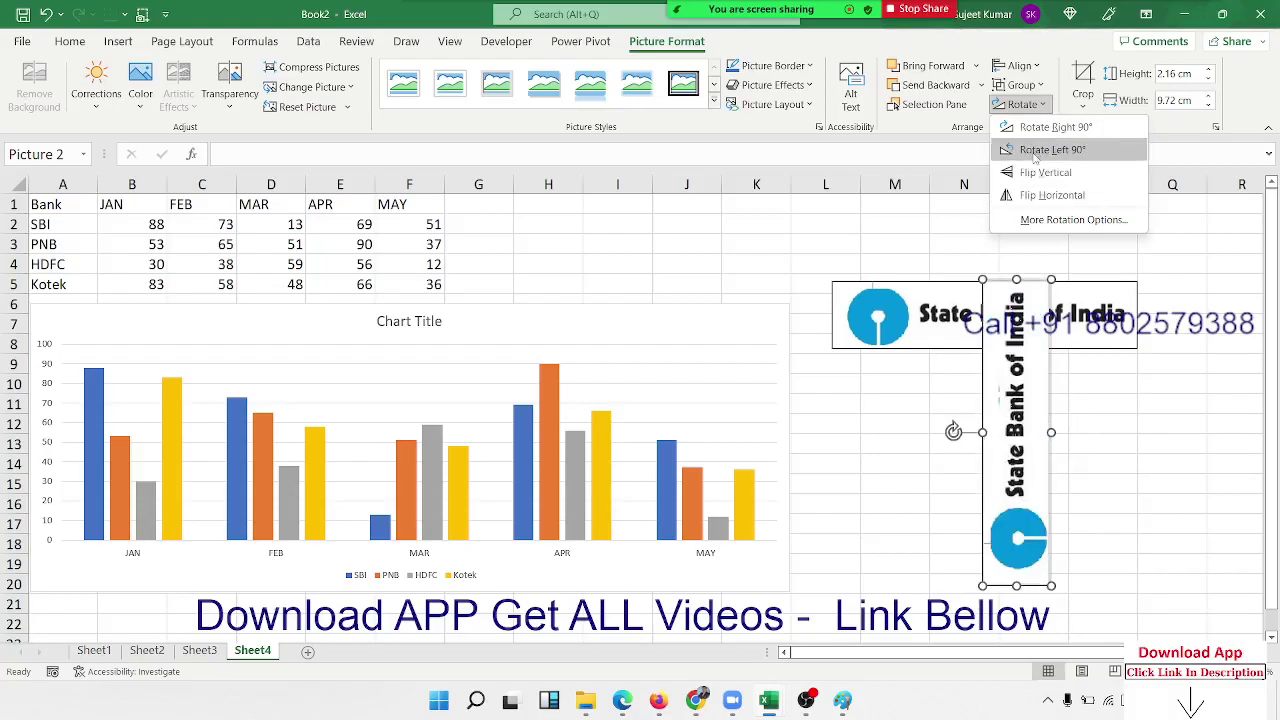
left_click(1035, 152)
Delete the original horizontal embedded logo, leaving the vertical picture selected
left_click(940, 328)
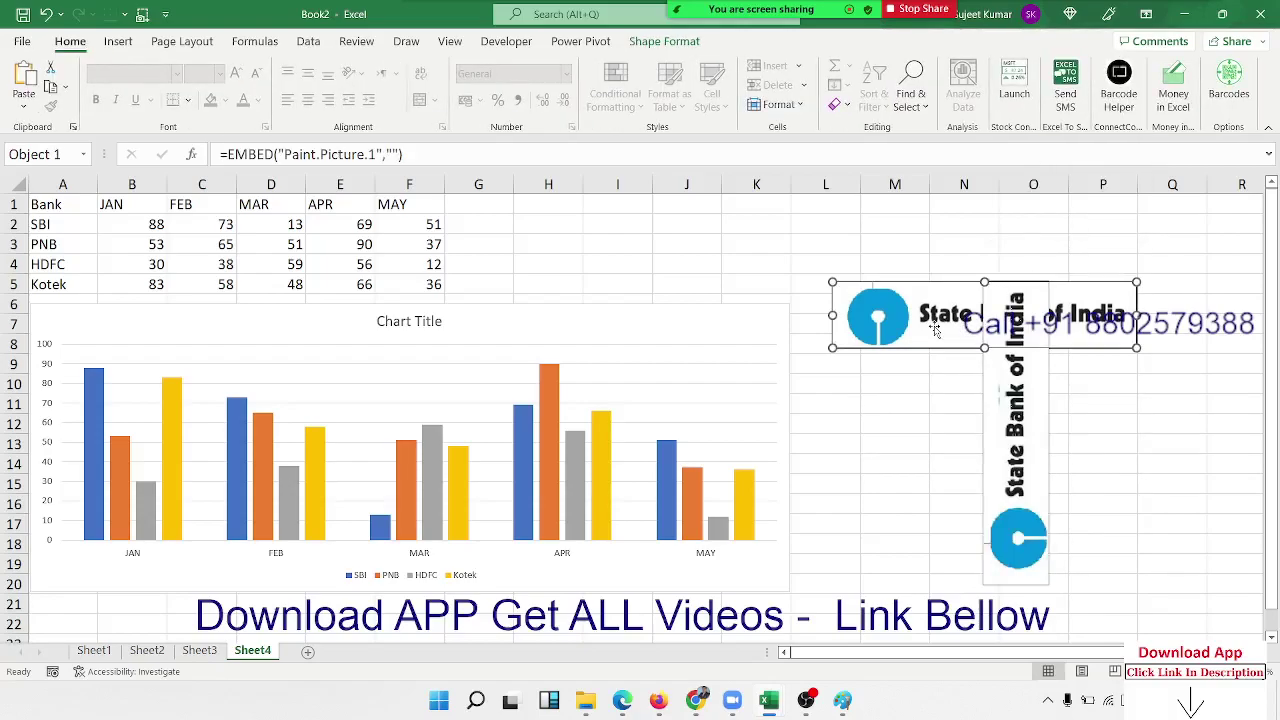
key("Delete")
left_click(1004, 370)
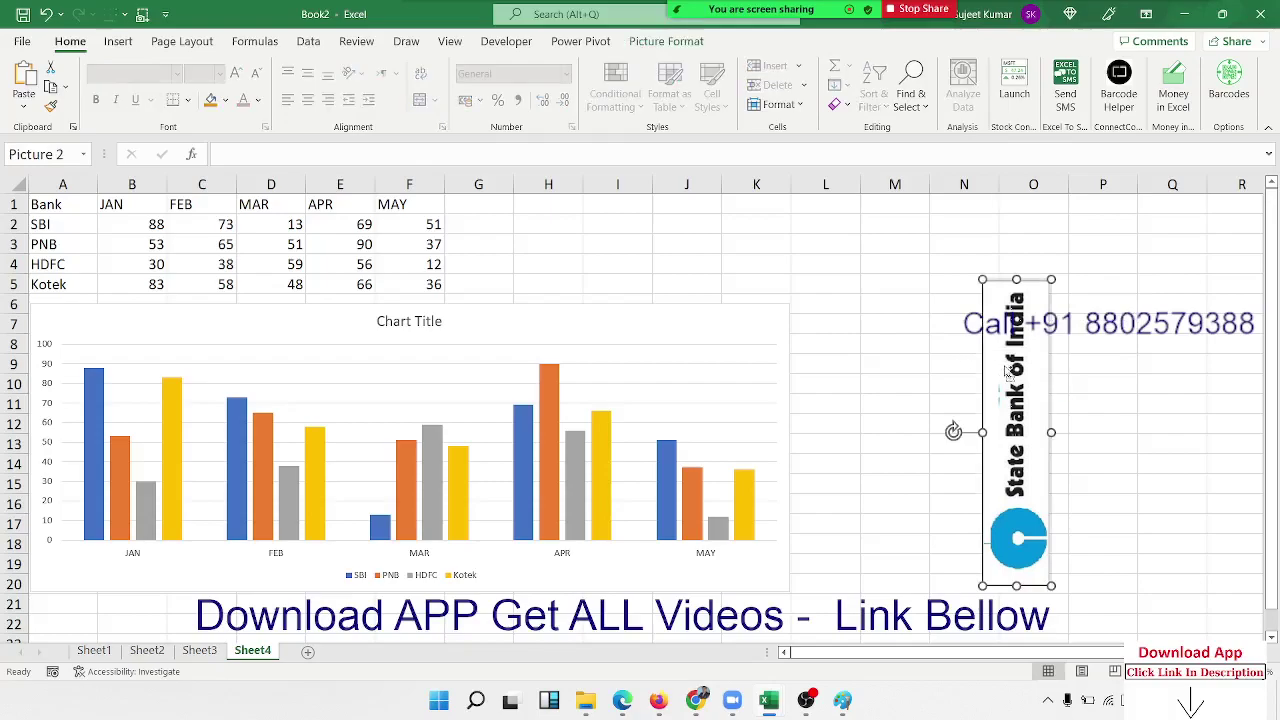
Give the SBI series a picture fill using the clipboard logo
left_click(92, 413)
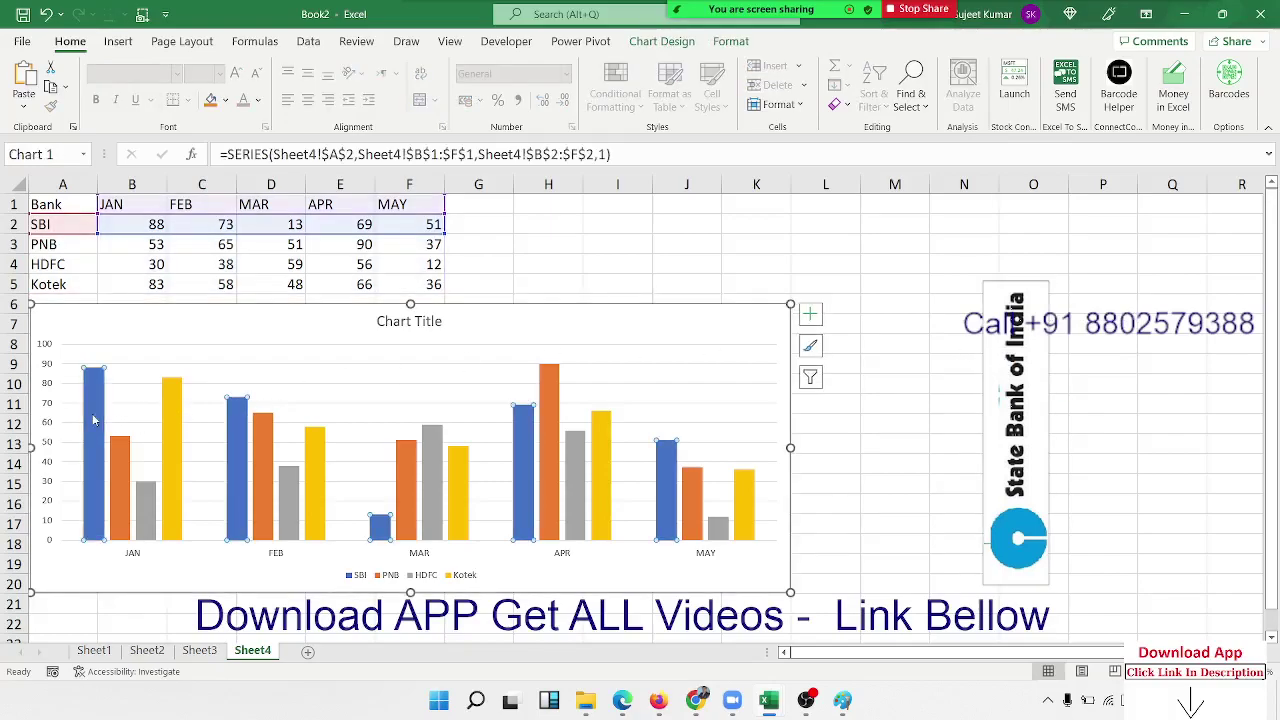
right_click(92, 413)
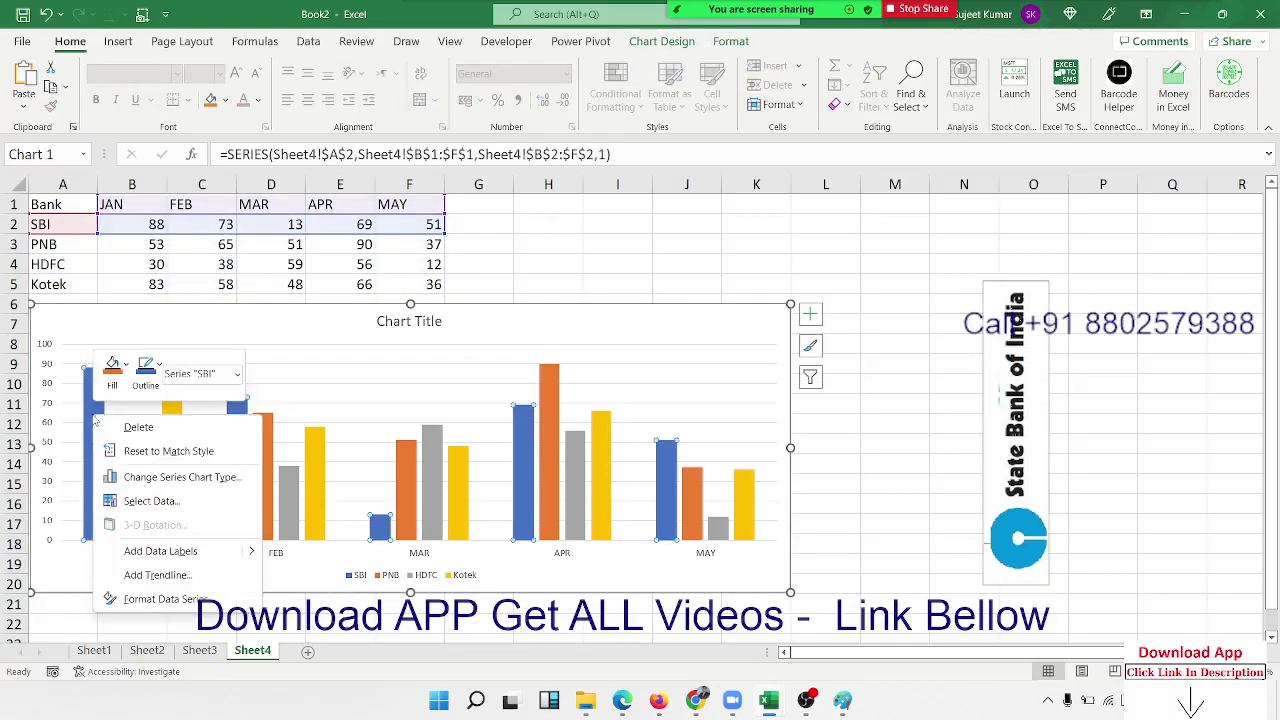
left_click(158, 600)
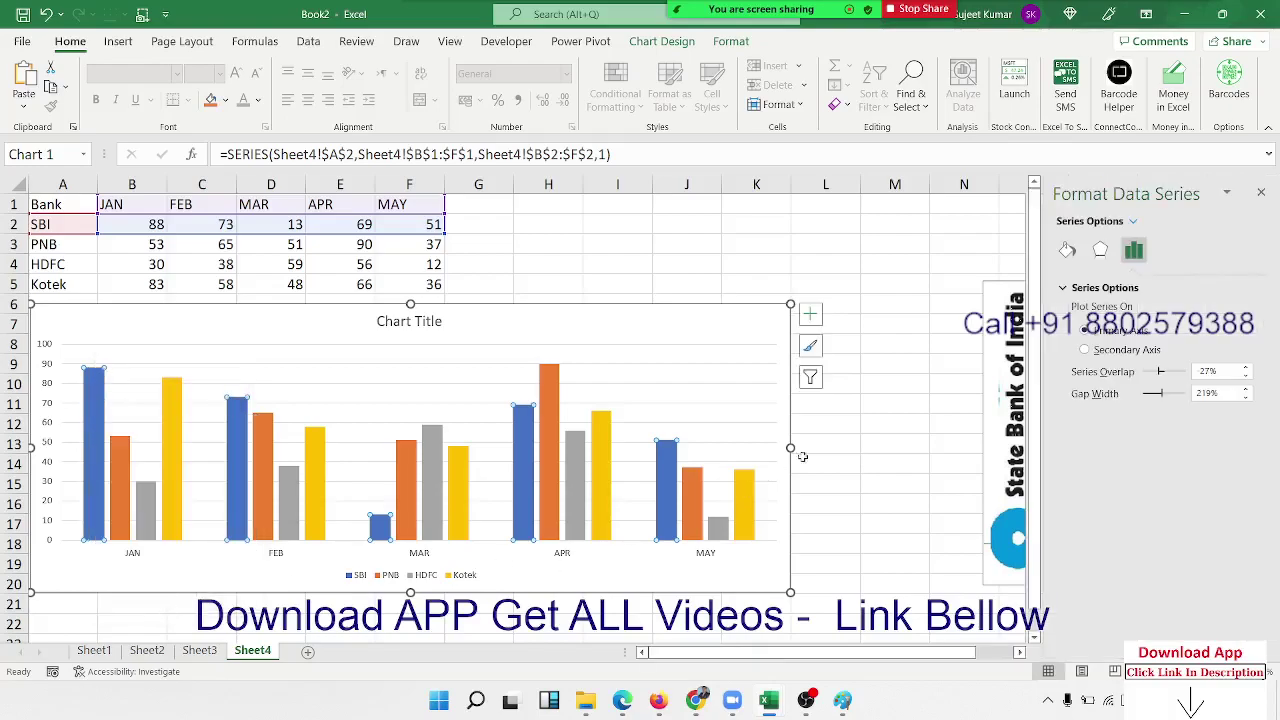
left_click(1067, 250)
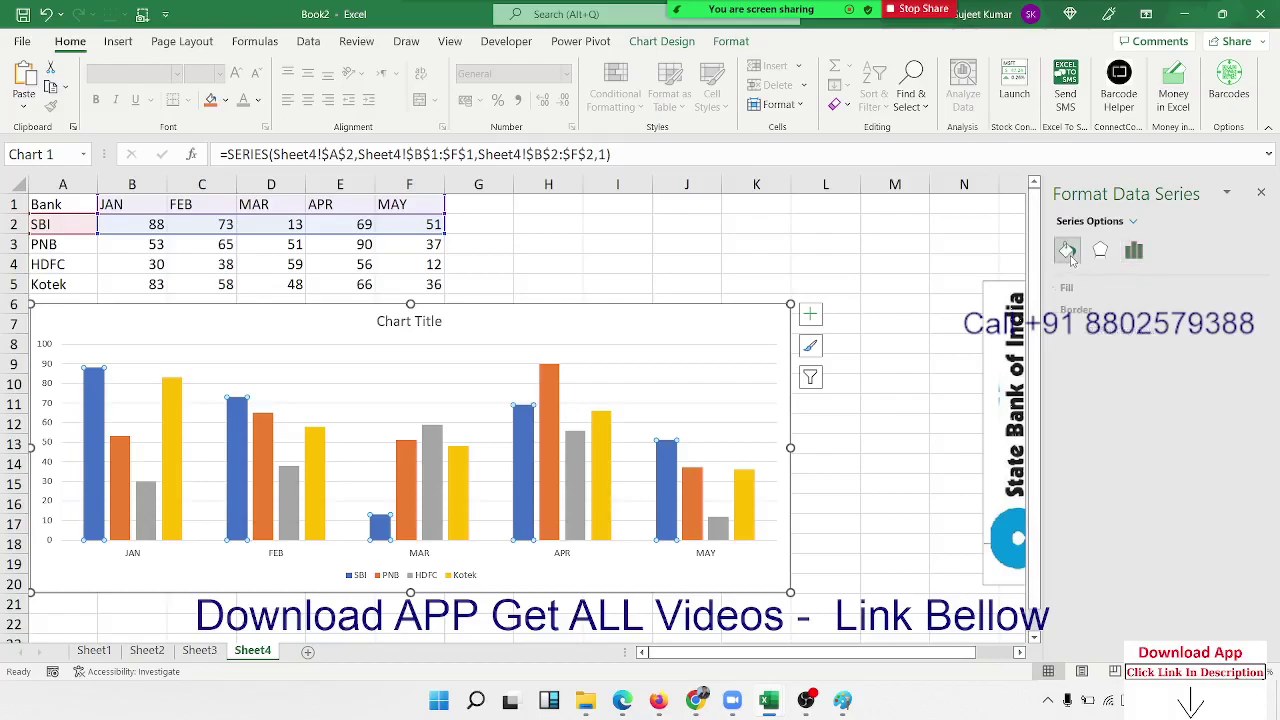
left_click(1070, 288)
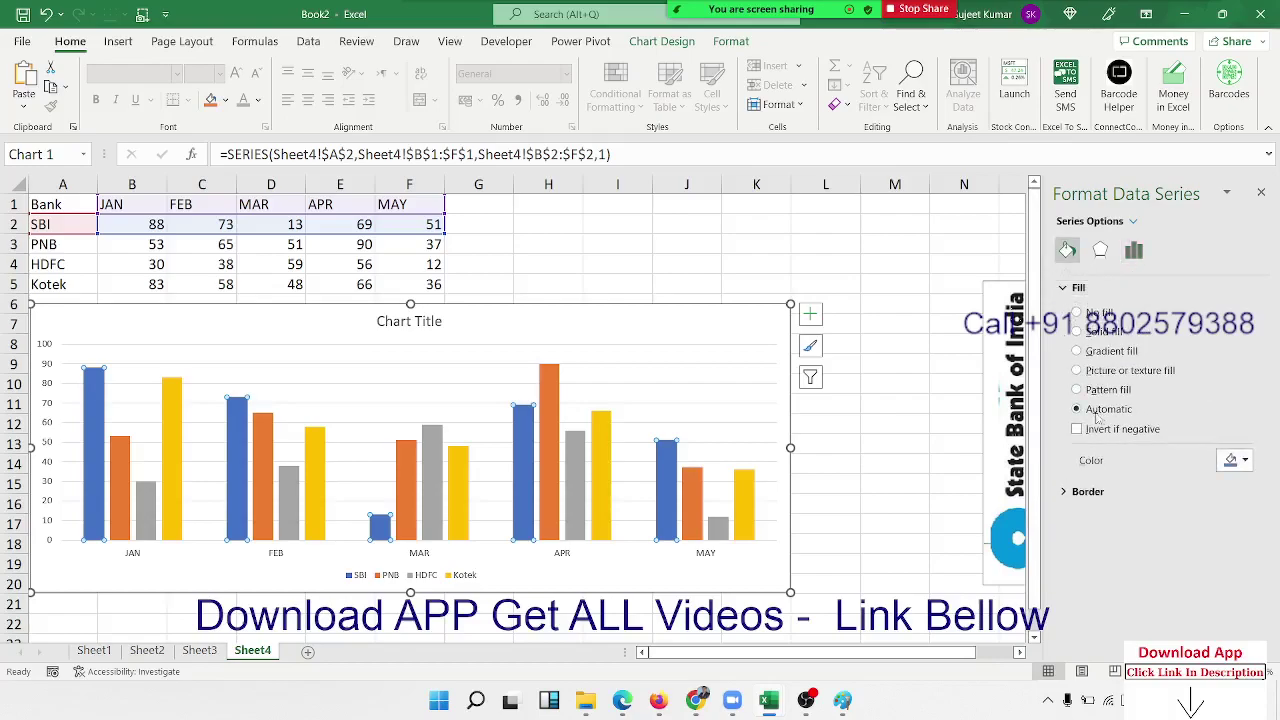
left_click(1078, 370)
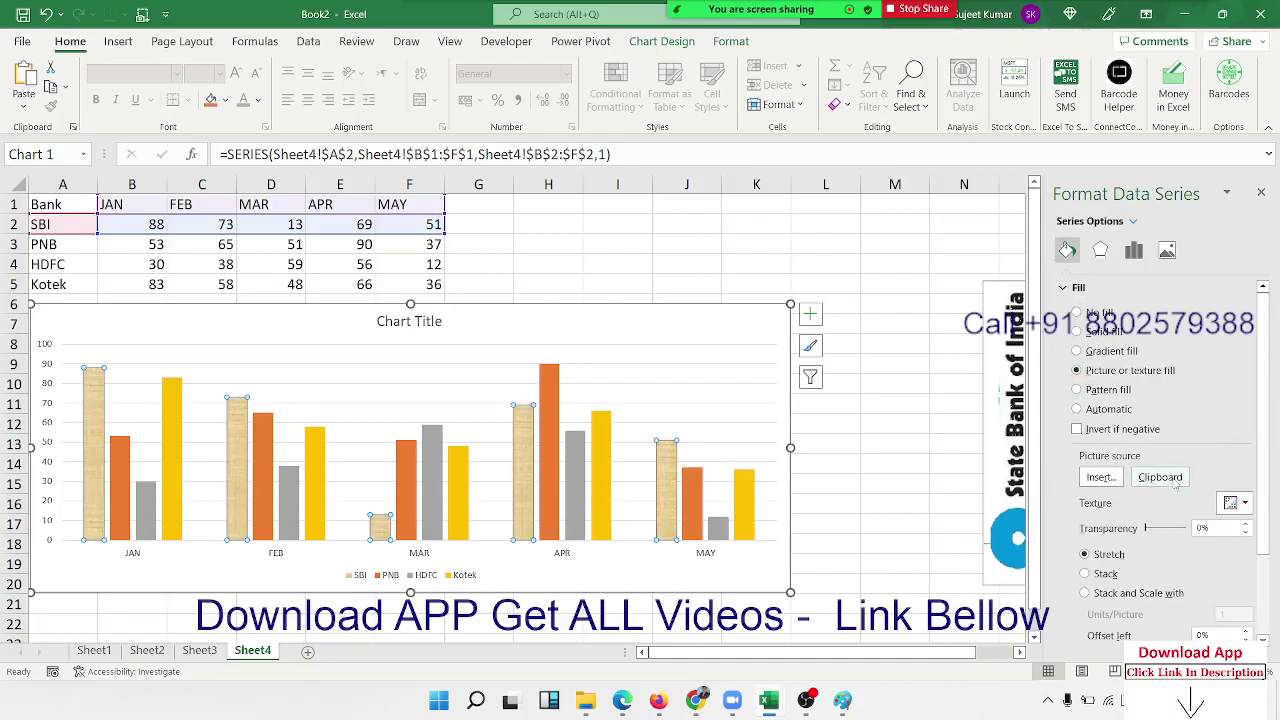
left_click(1160, 478)
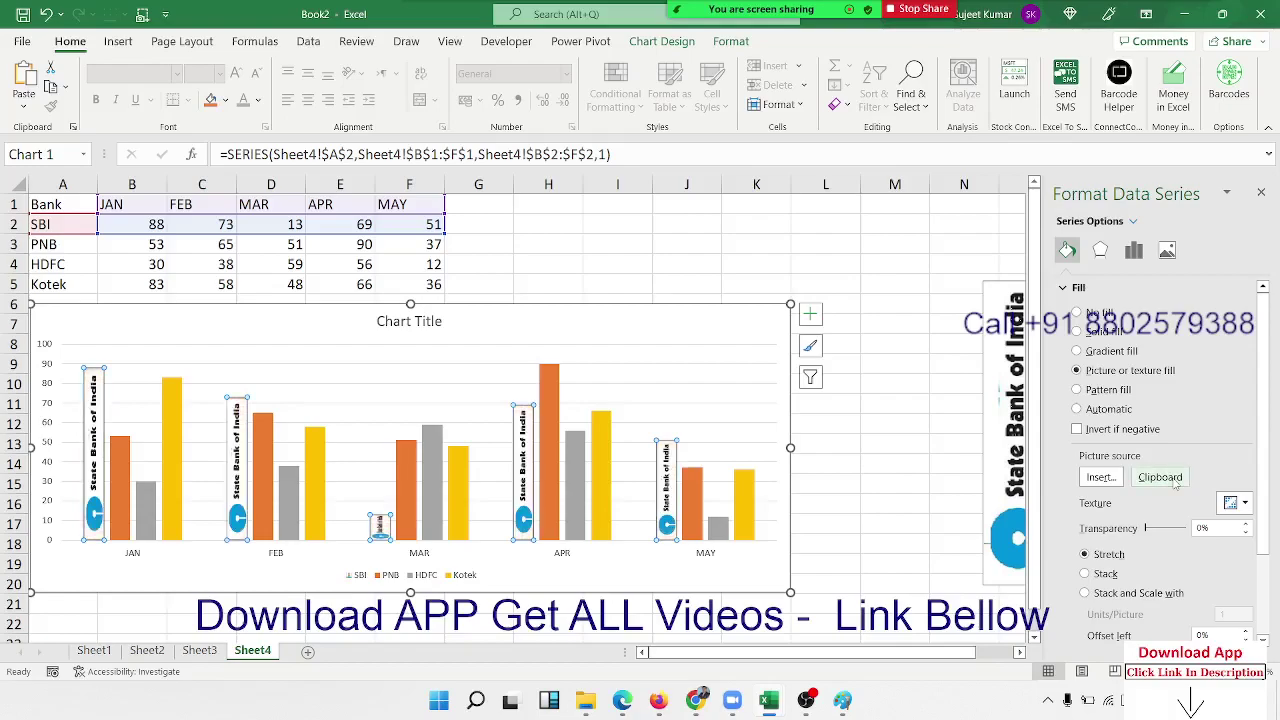
Close the Format Data Series pane and delete the loose vertical logo
left_click(1262, 192)
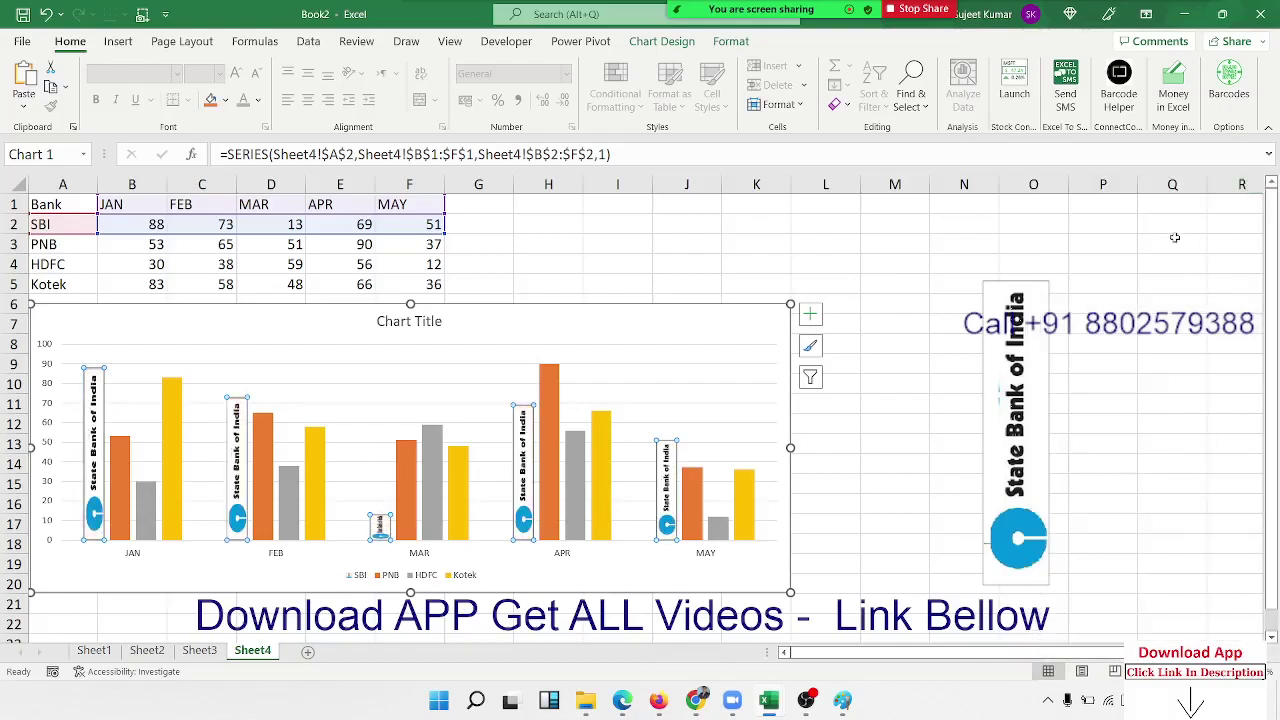
left_click(1003, 408)
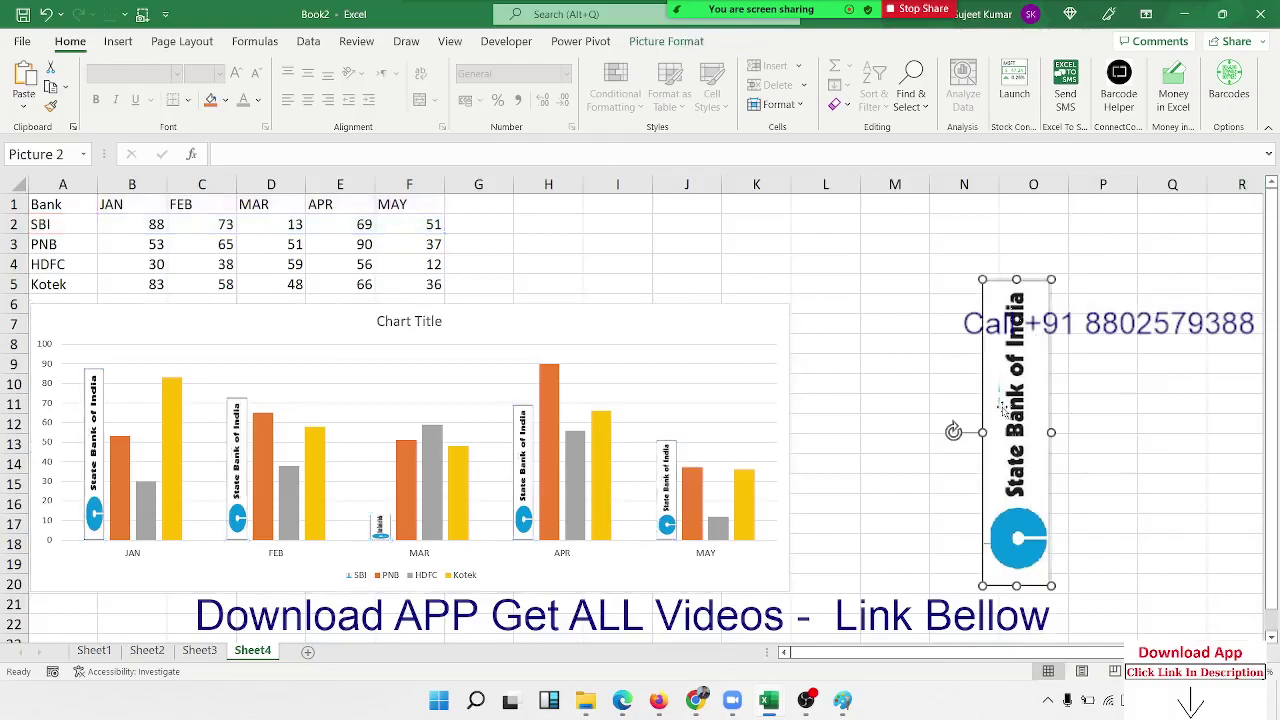
key("Delete")
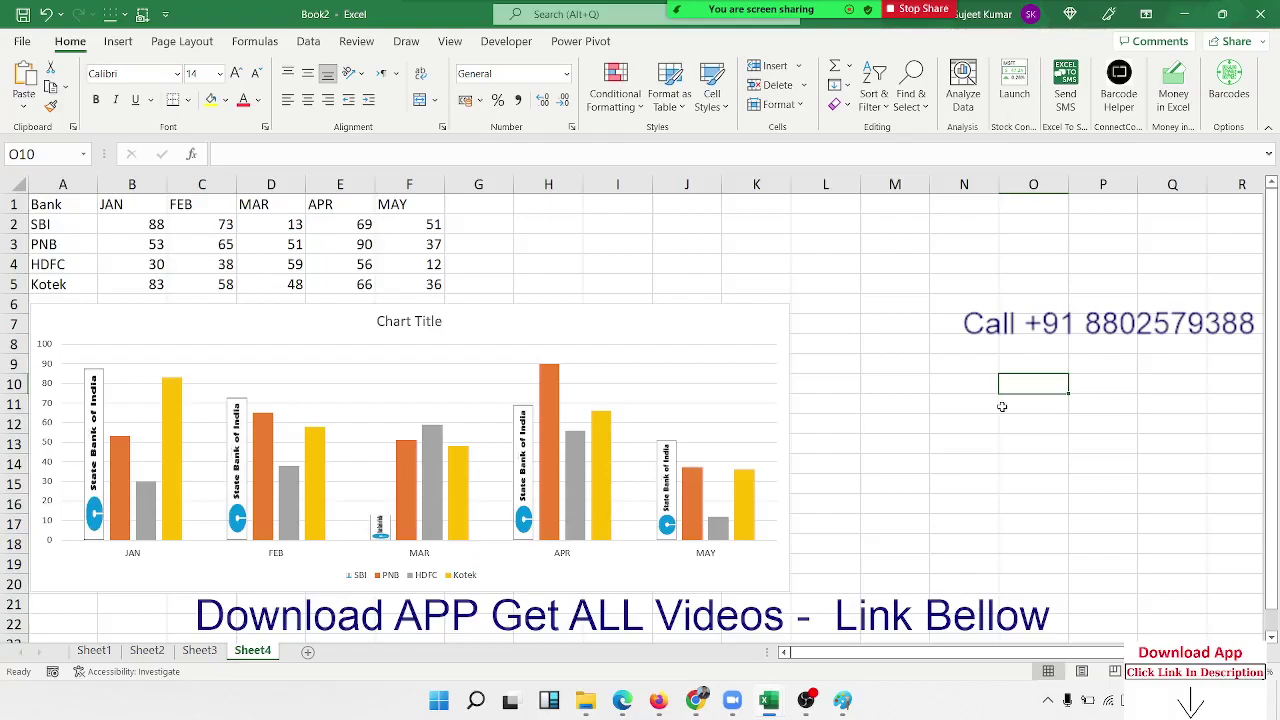
Insert WordArt reading 'PNB Bank' and drag it beside the chart
left_click(118, 41)
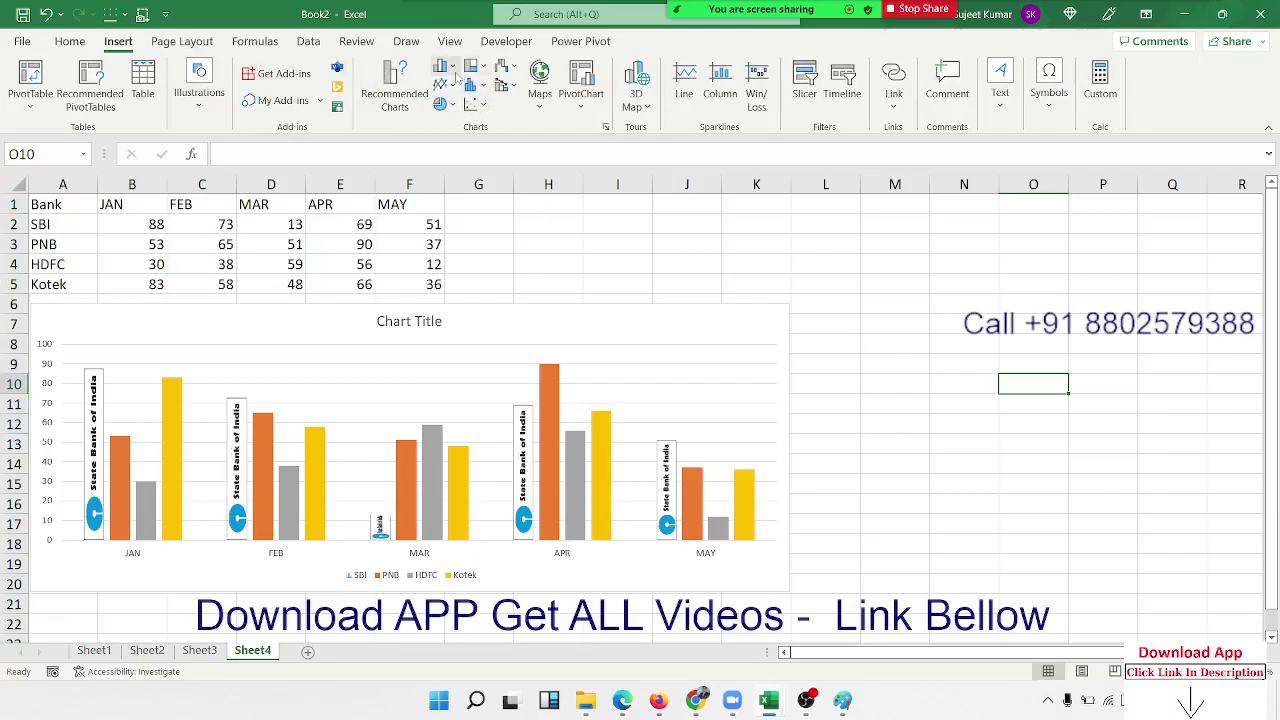
left_click(1001, 112)
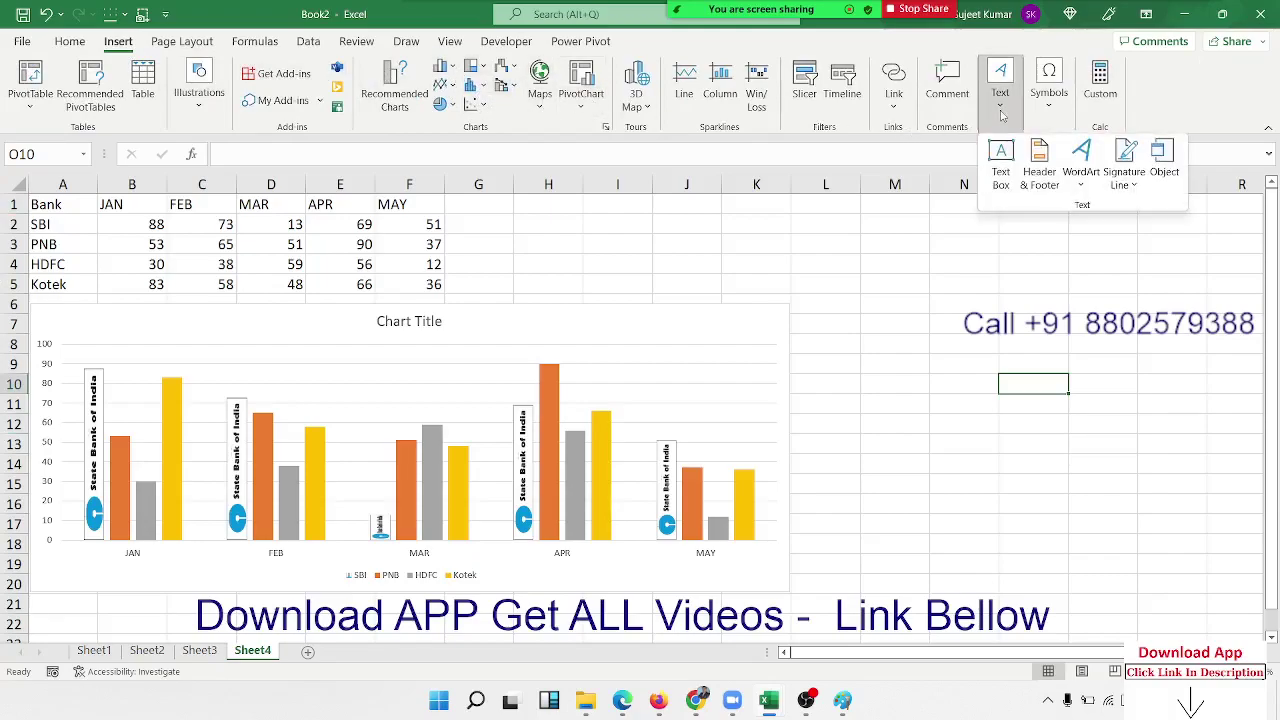
left_click(1081, 155)
left_click(1055, 222)
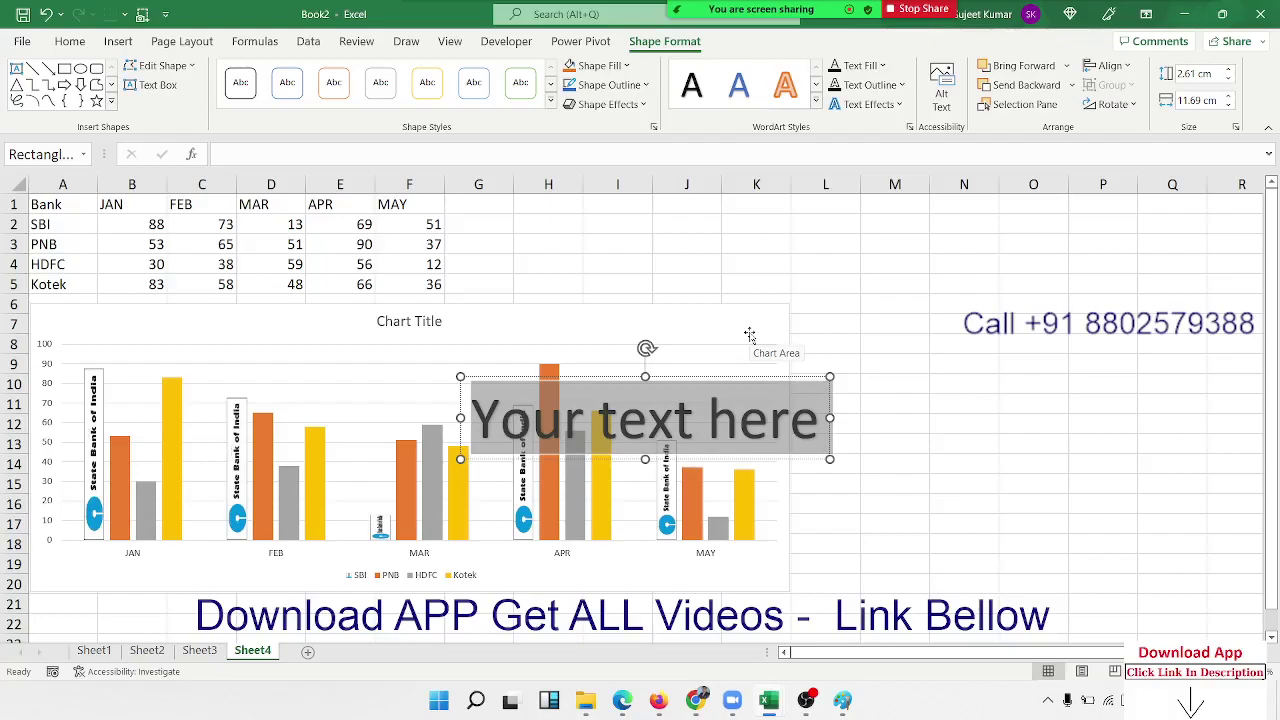
type("PN")
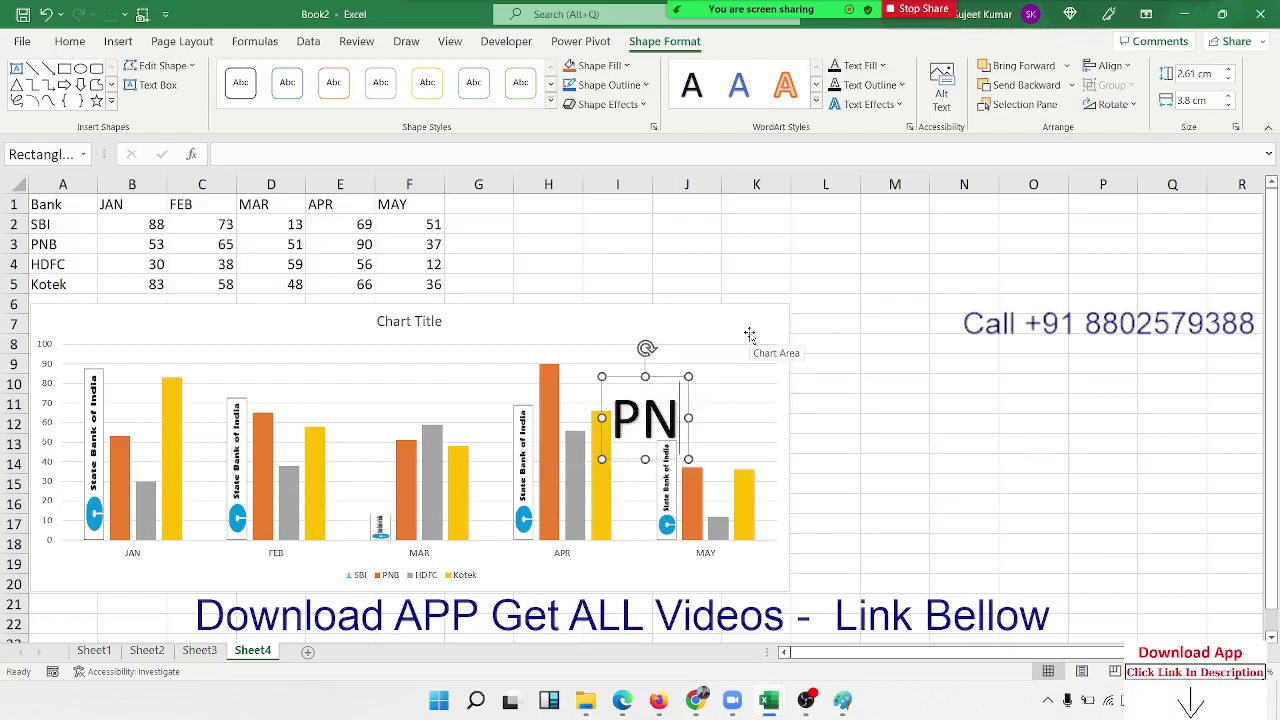
type("B B")
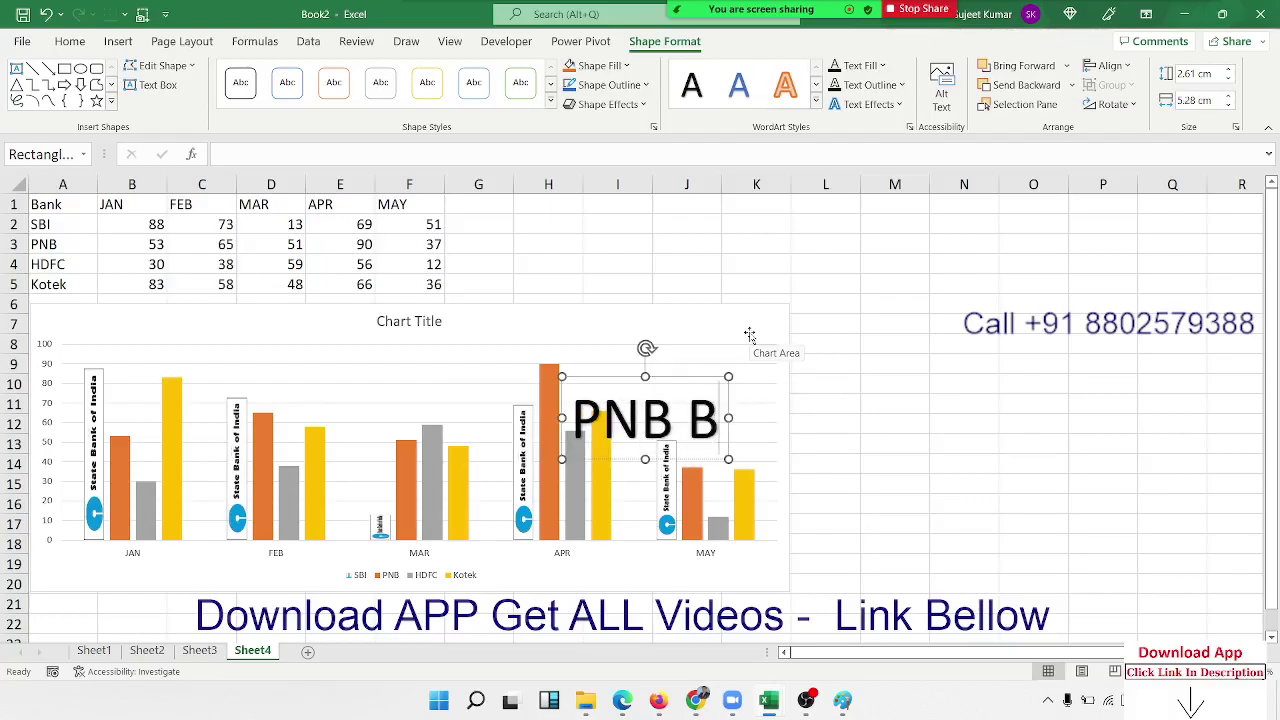
type("an")
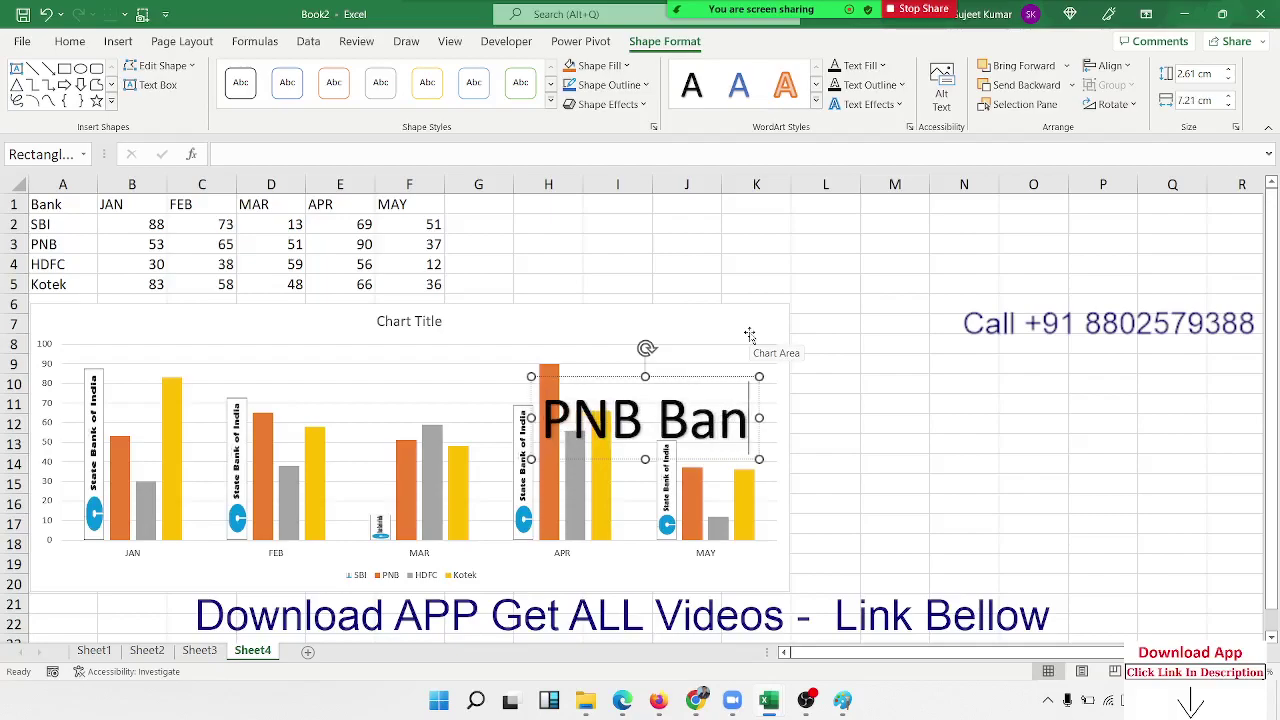
type("k")
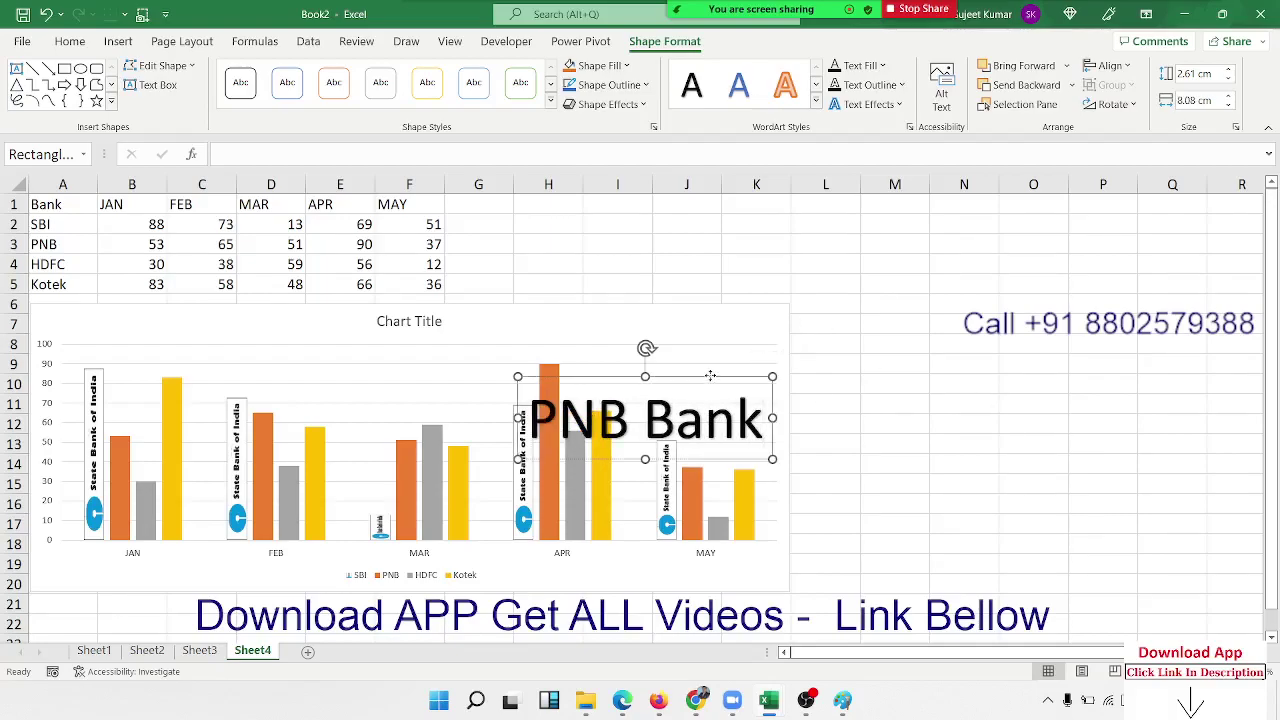
mouse_move(716, 377)
left_mouse_down()
mouse_move(869, 285)
mouse_move(998, 262)
left_mouse_up()
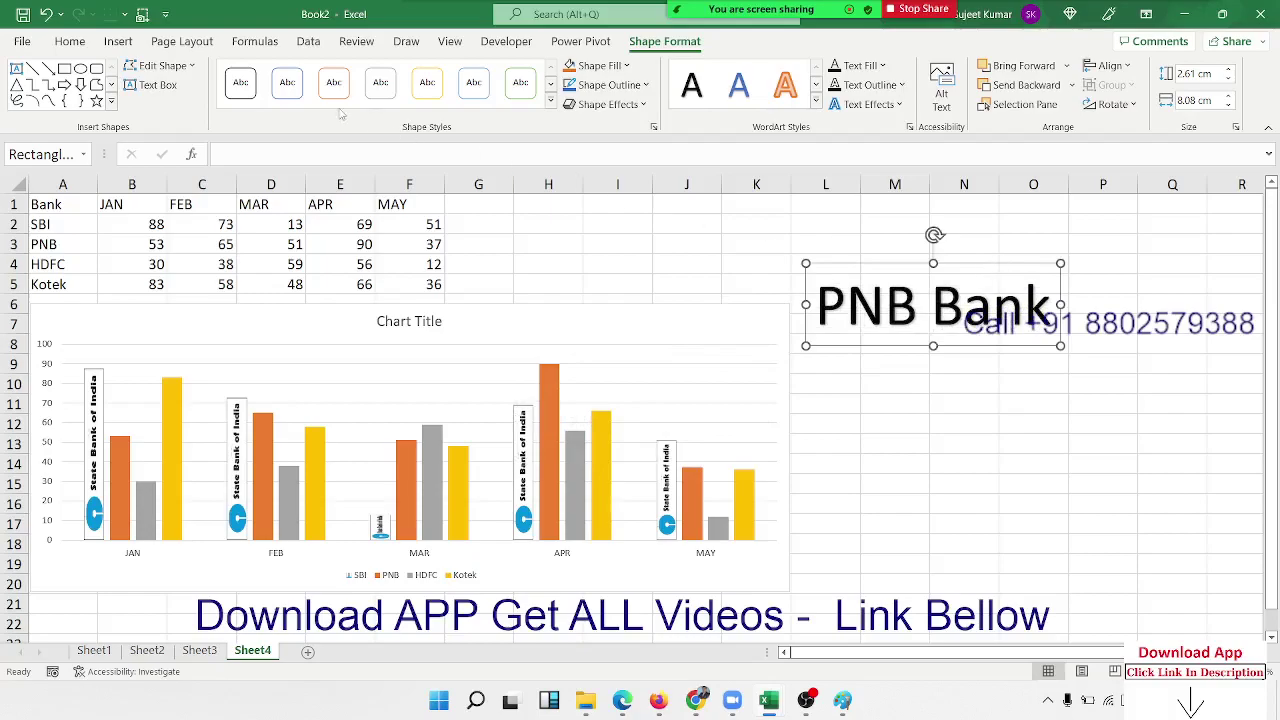
Give the label a black shape style and white text, rotated left 90° to stand vertically
left_click(550, 100)
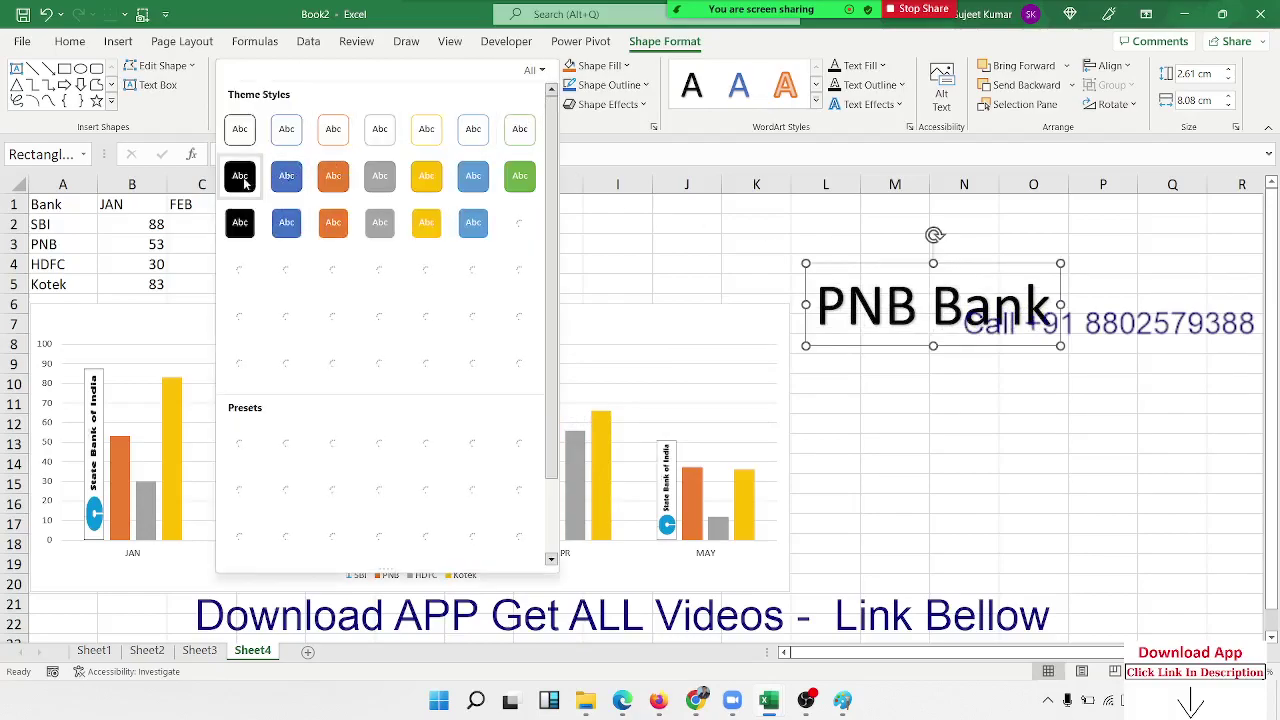
key("Escape")
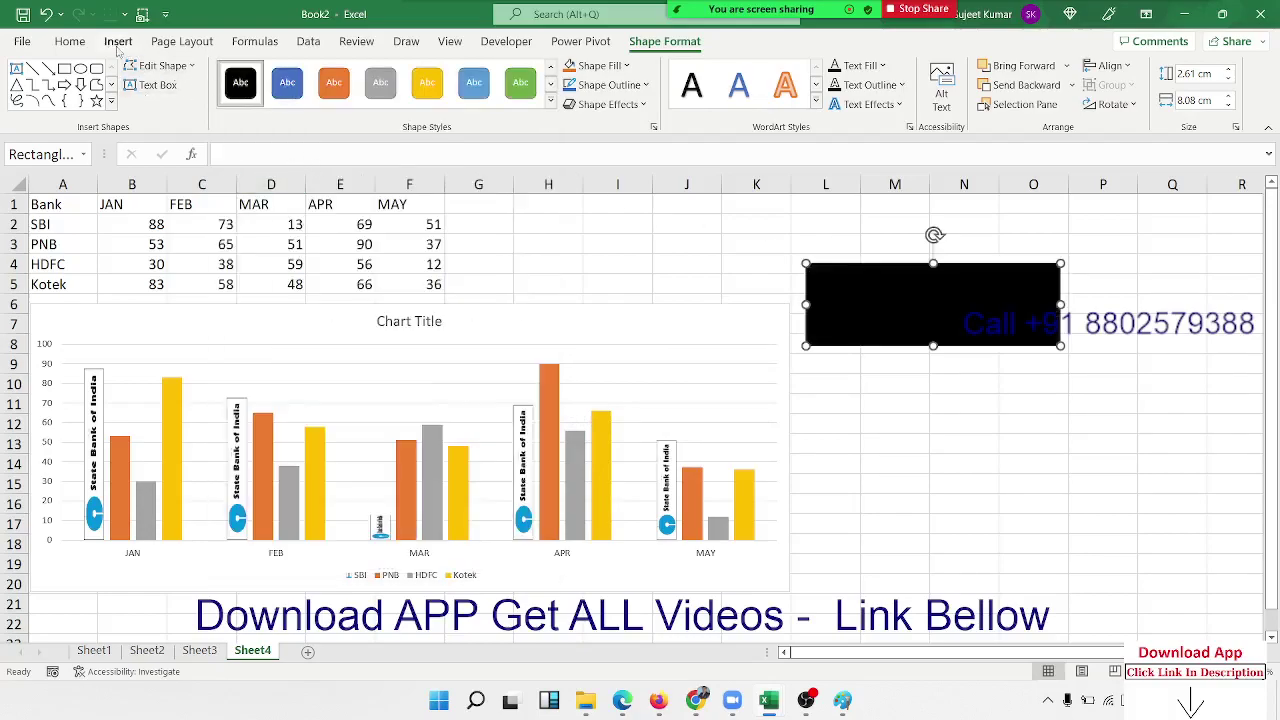
left_click(70, 41)
left_click(259, 100)
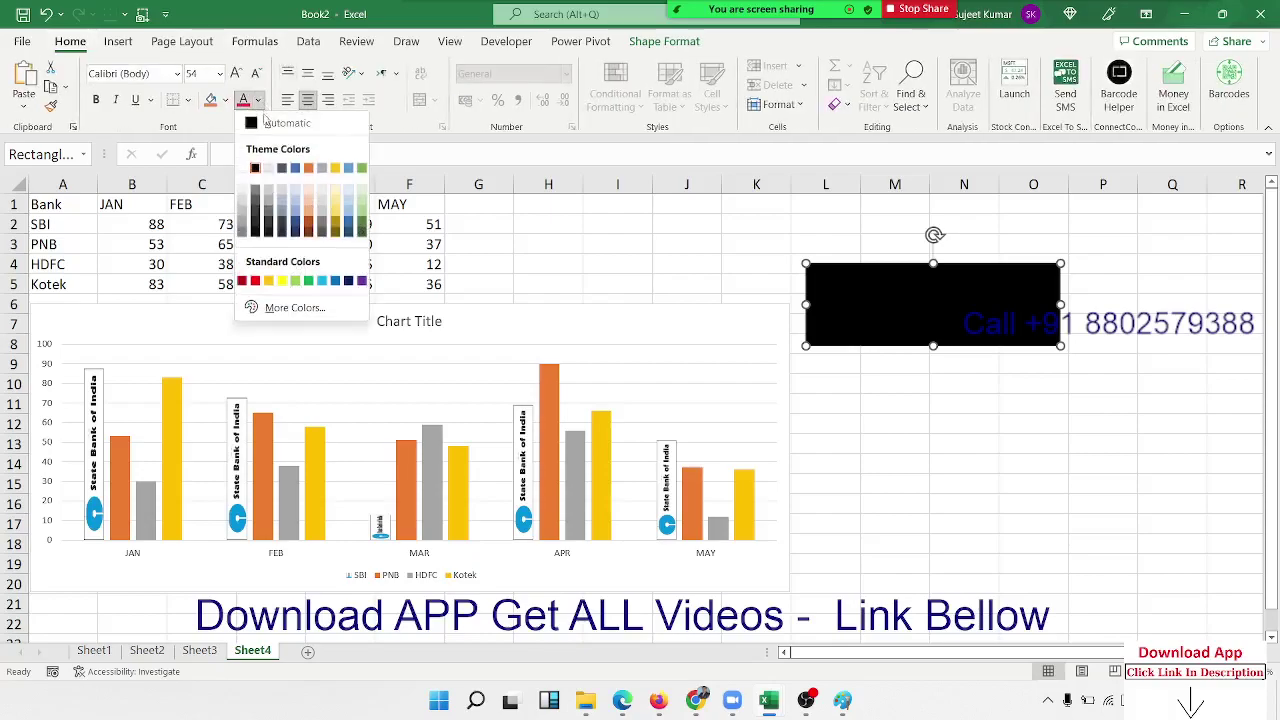
left_click(250, 165)
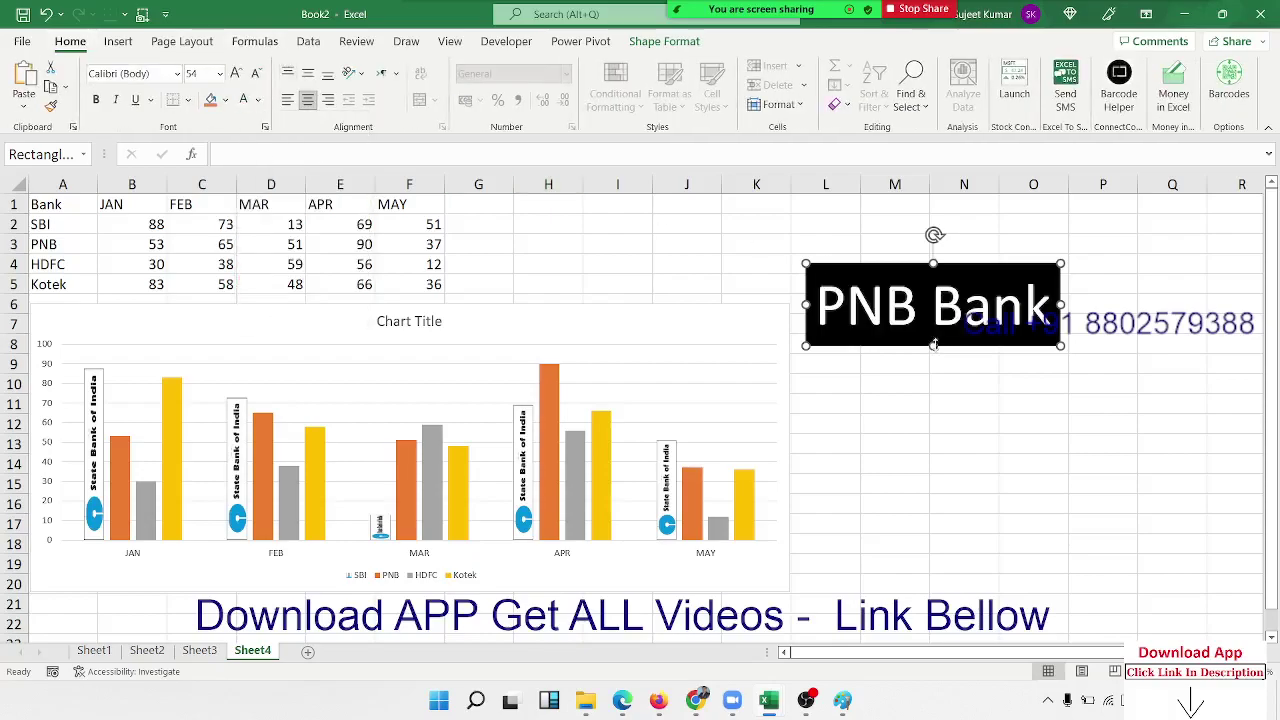
left_click(678, 45)
left_click(1108, 104)
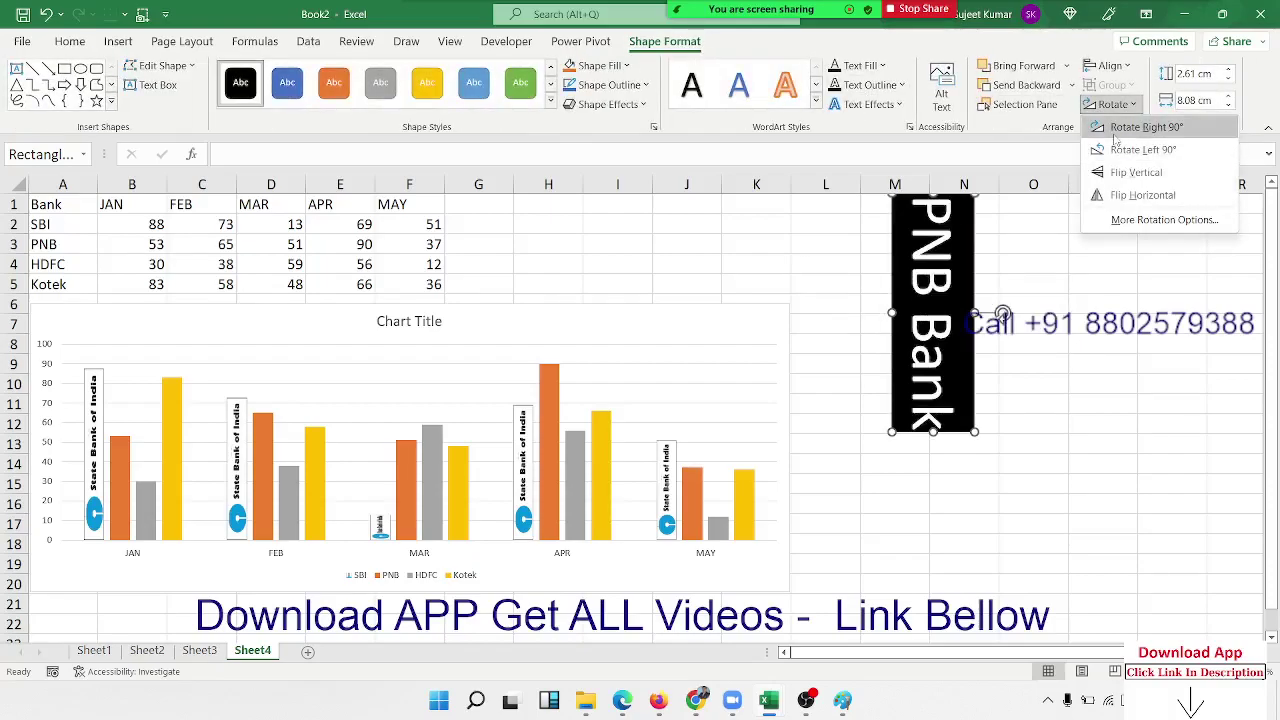
left_click(1121, 149)
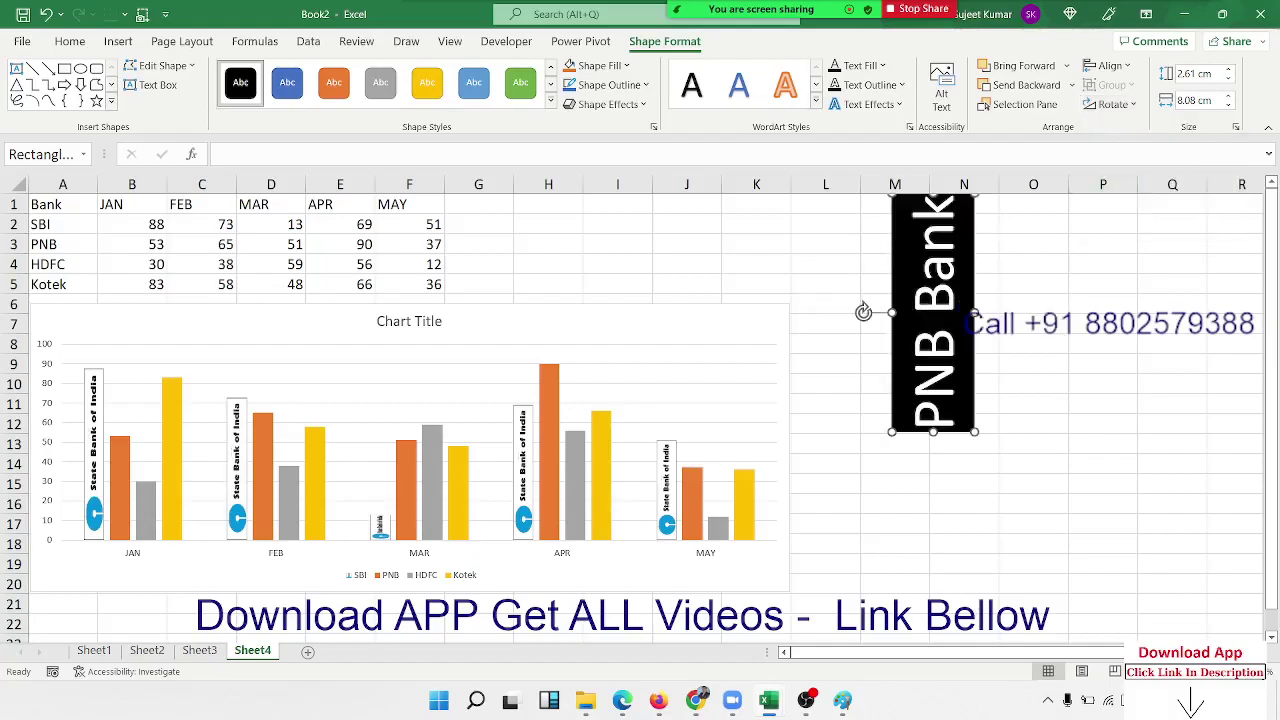
left_click_drag(974, 264, 1009, 321)
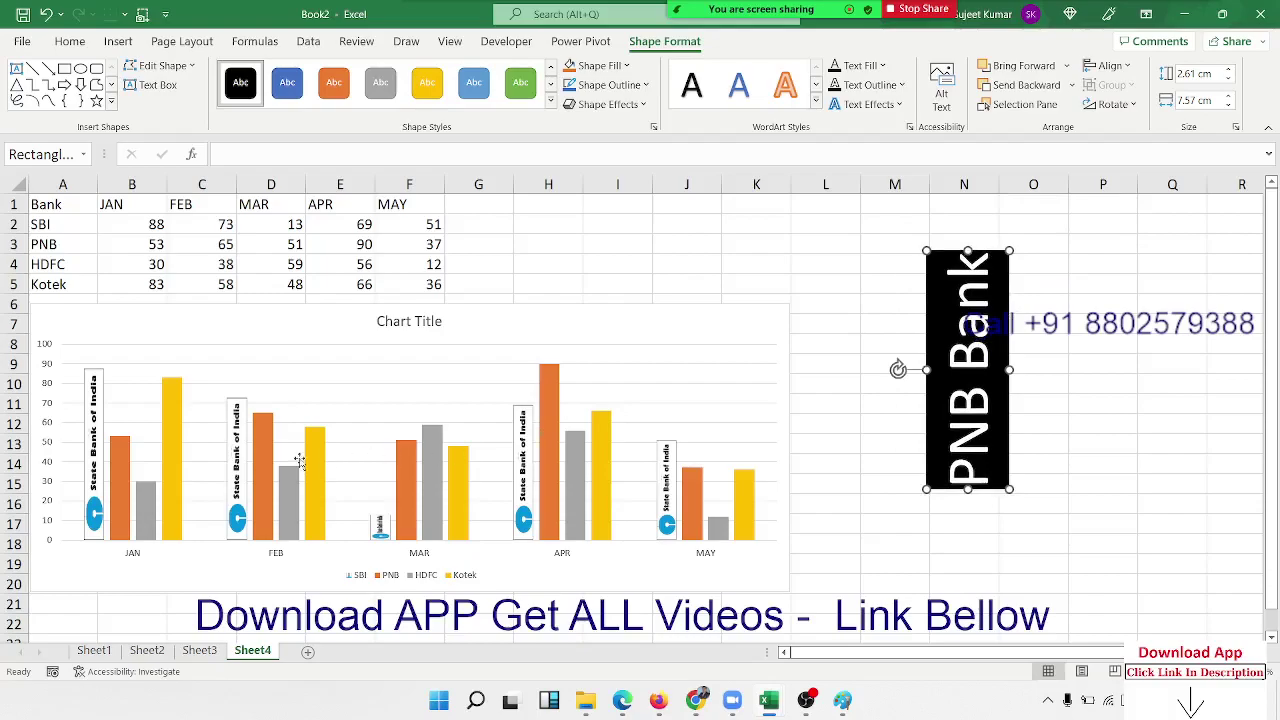
left_click(113, 478)
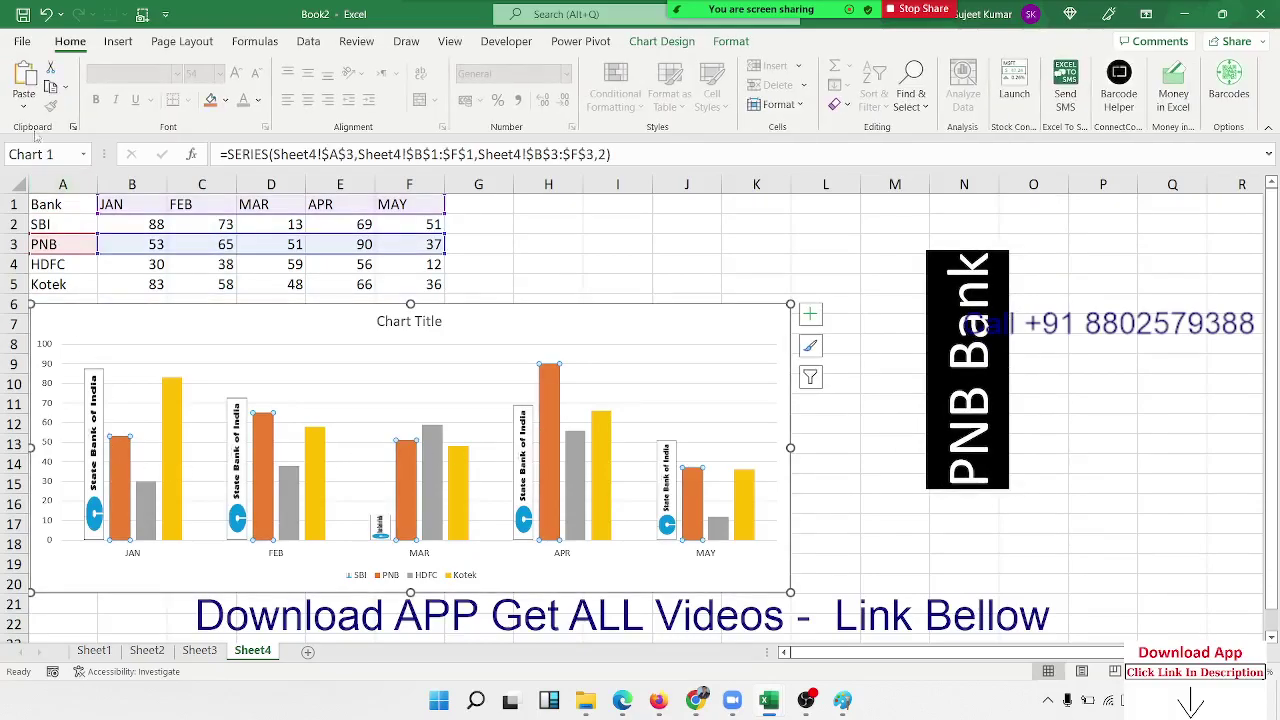
Set the PNB series to a picture fill taken from the clipboard label
right_click(122, 466)
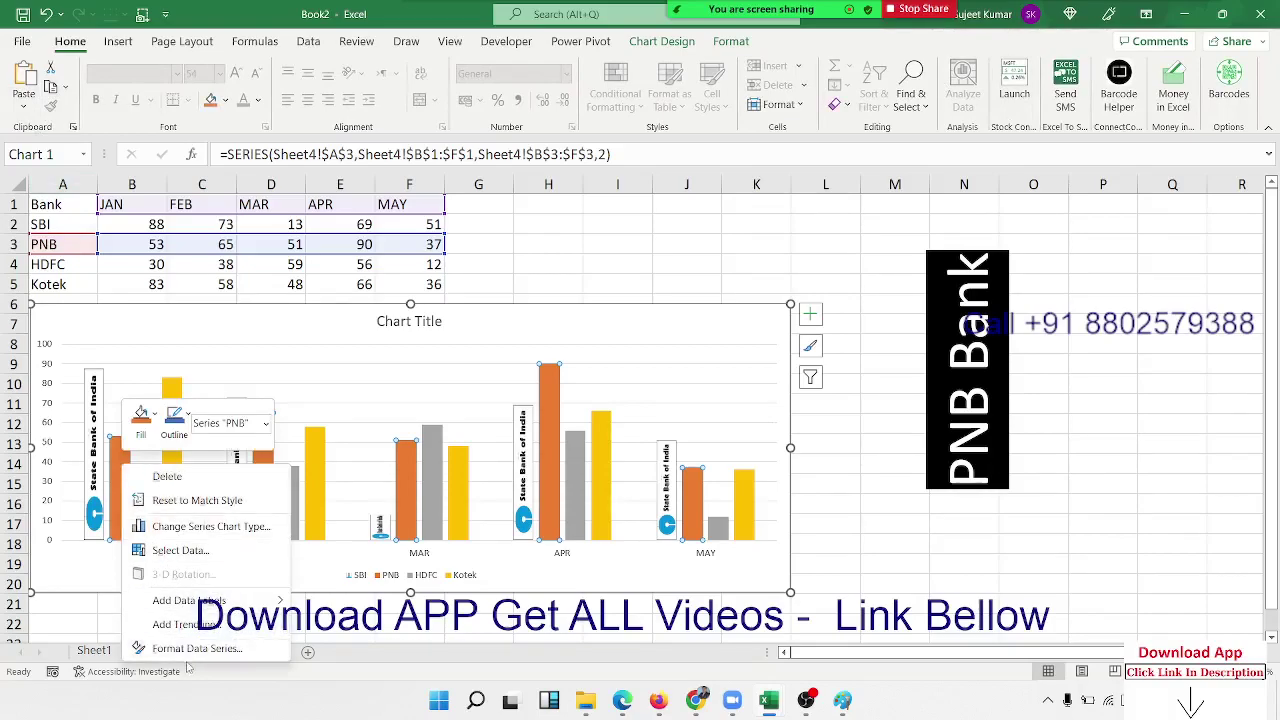
left_click(193, 650)
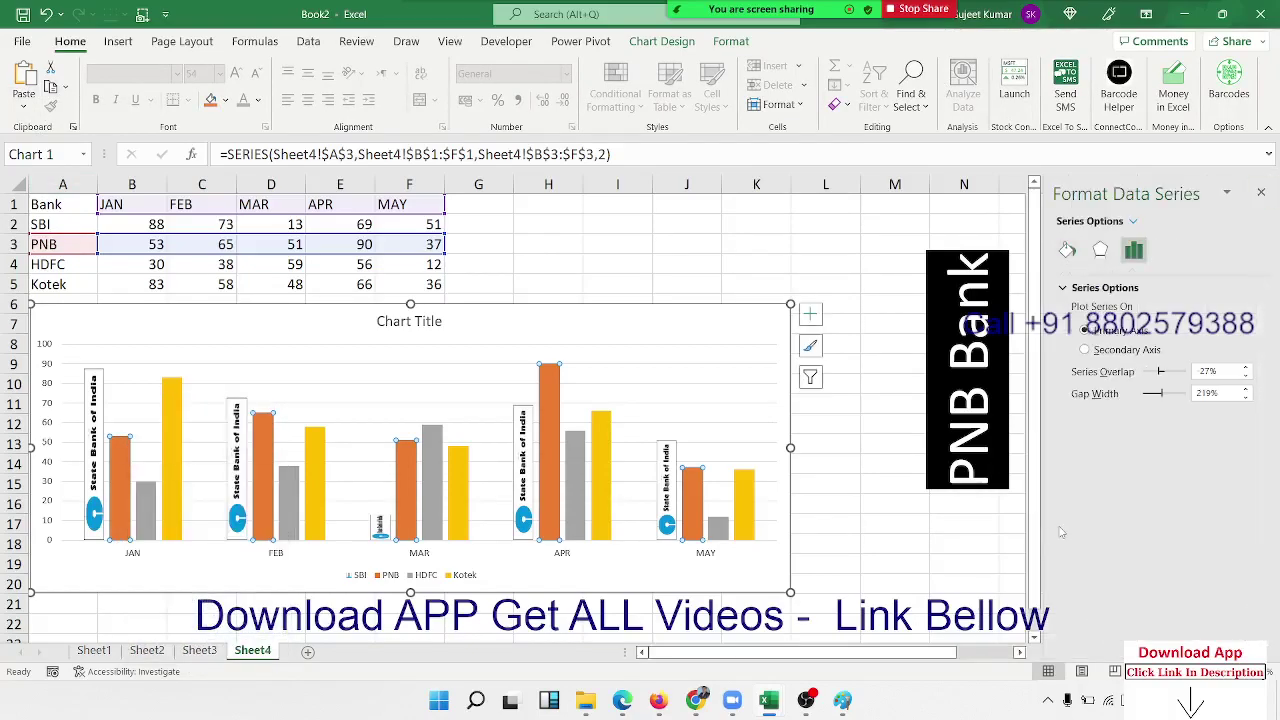
left_click(1068, 250)
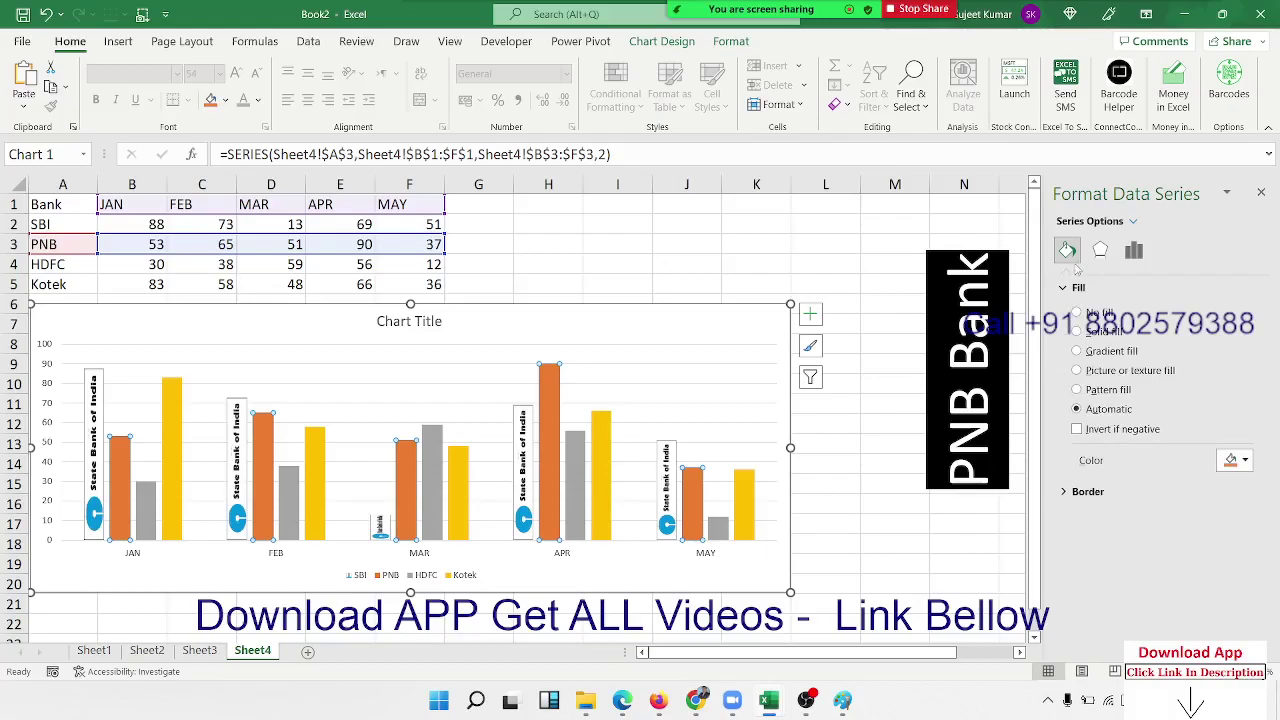
left_click(1077, 370)
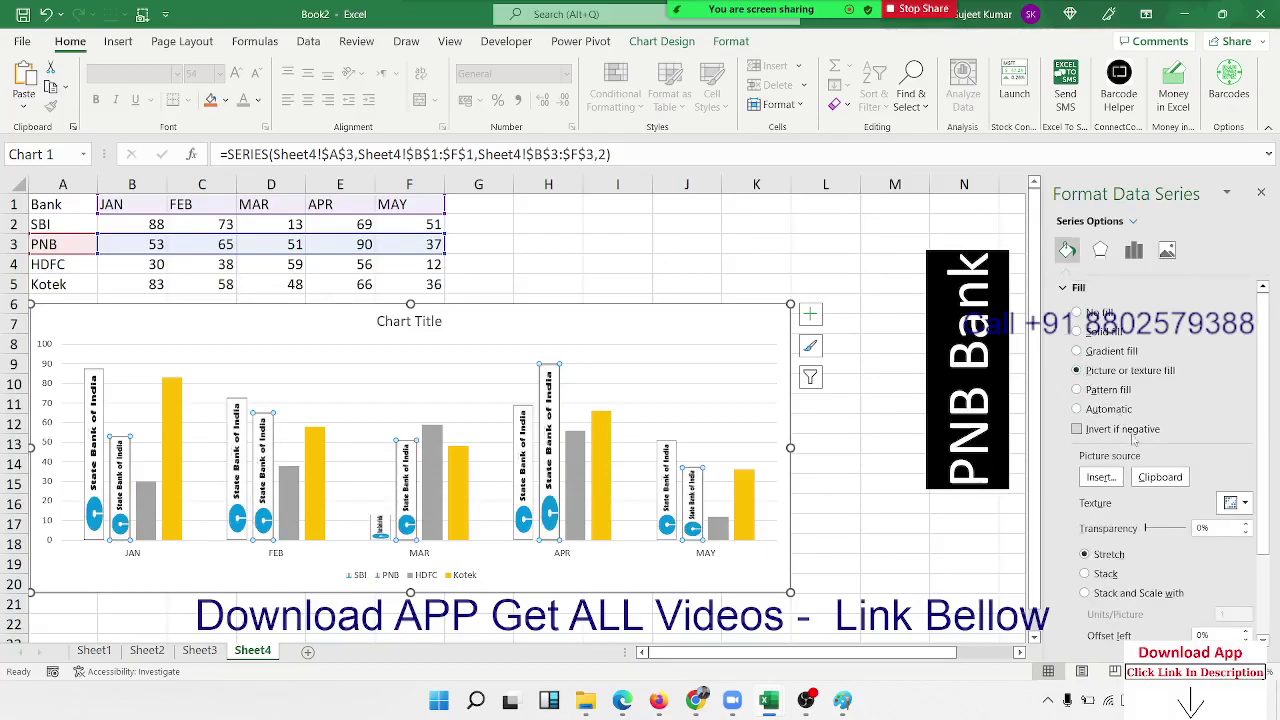
left_click(1157, 484)
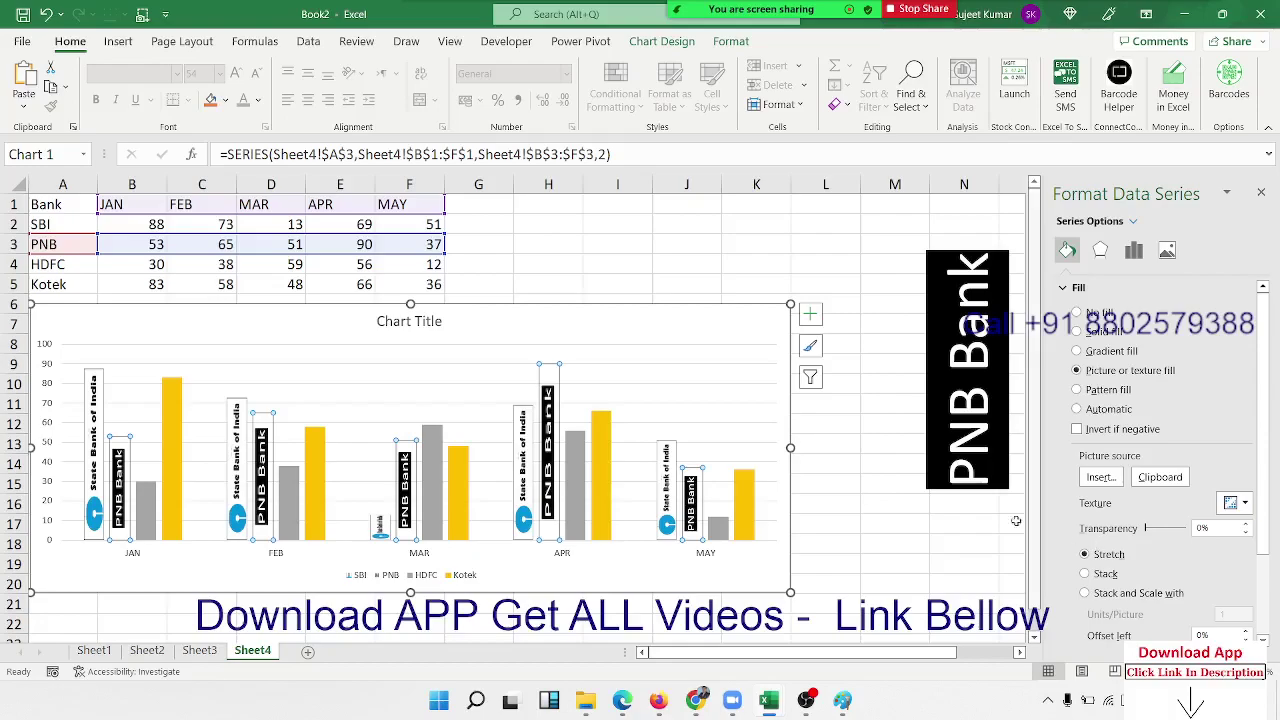
mouse_move(261, 432)
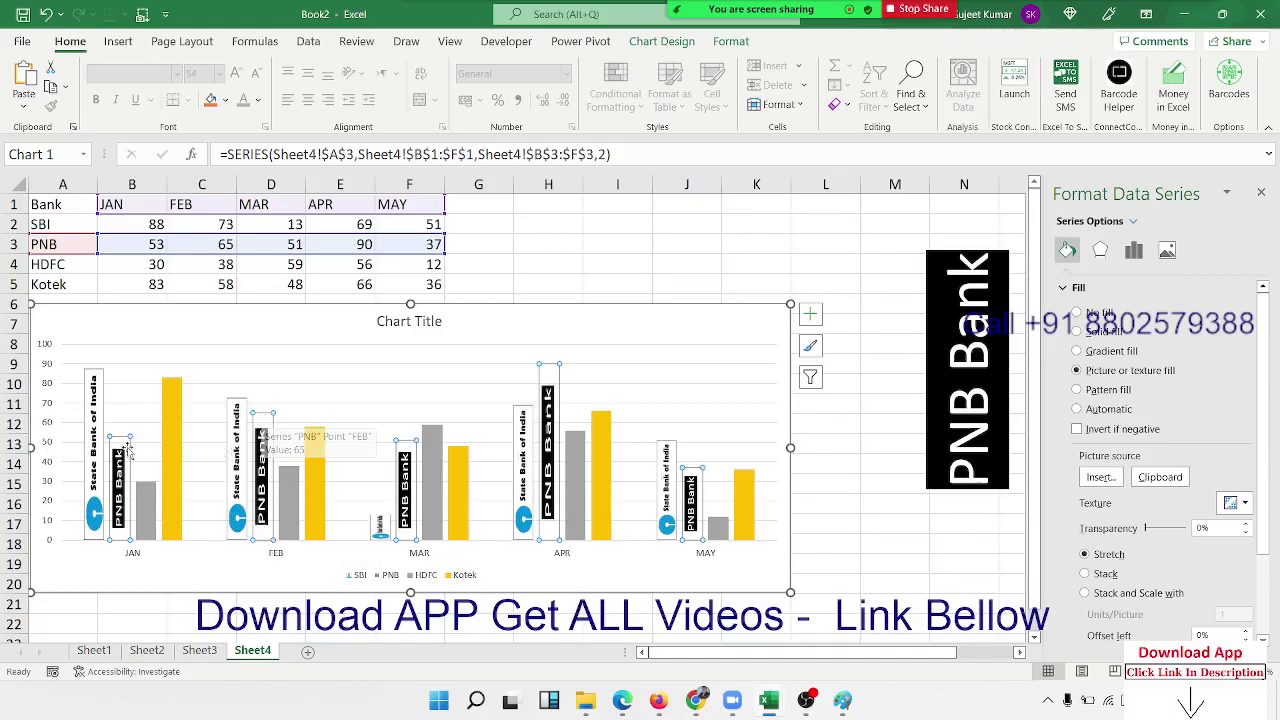
left_click(167, 584)
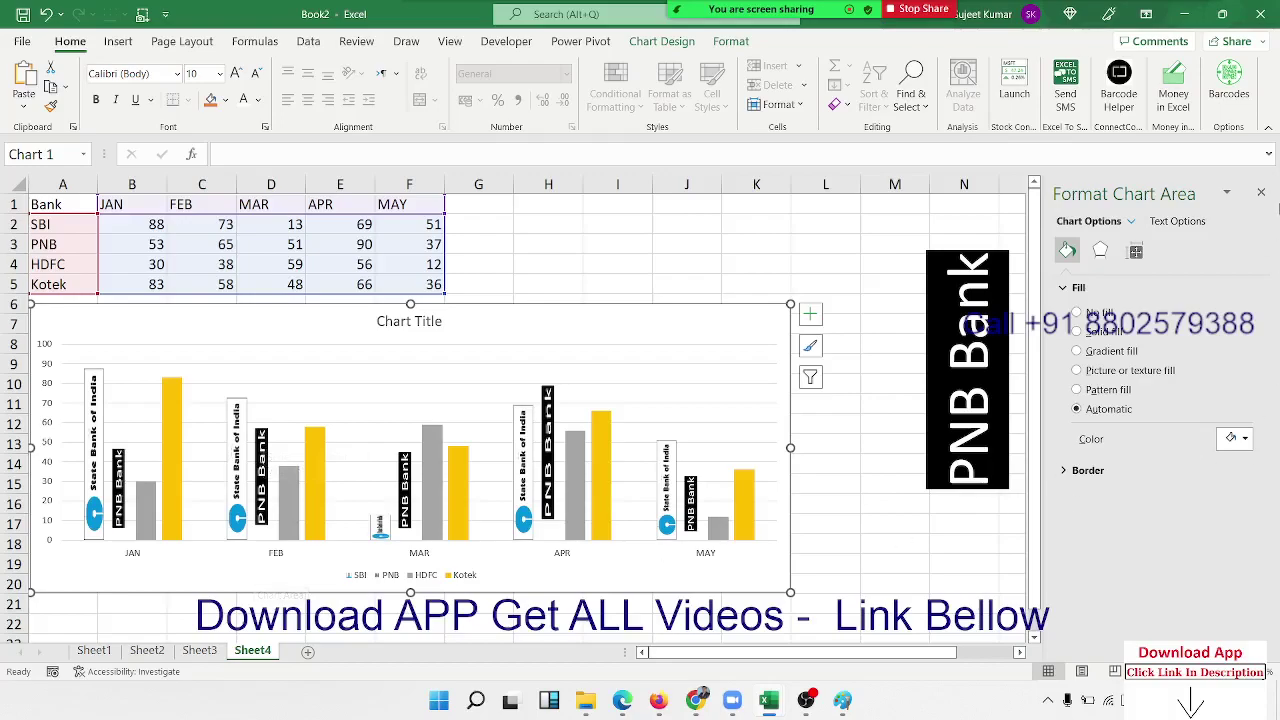
Close the format pane and copy the black PNB Bank label for pasting at cell P5
left_click(1261, 192)
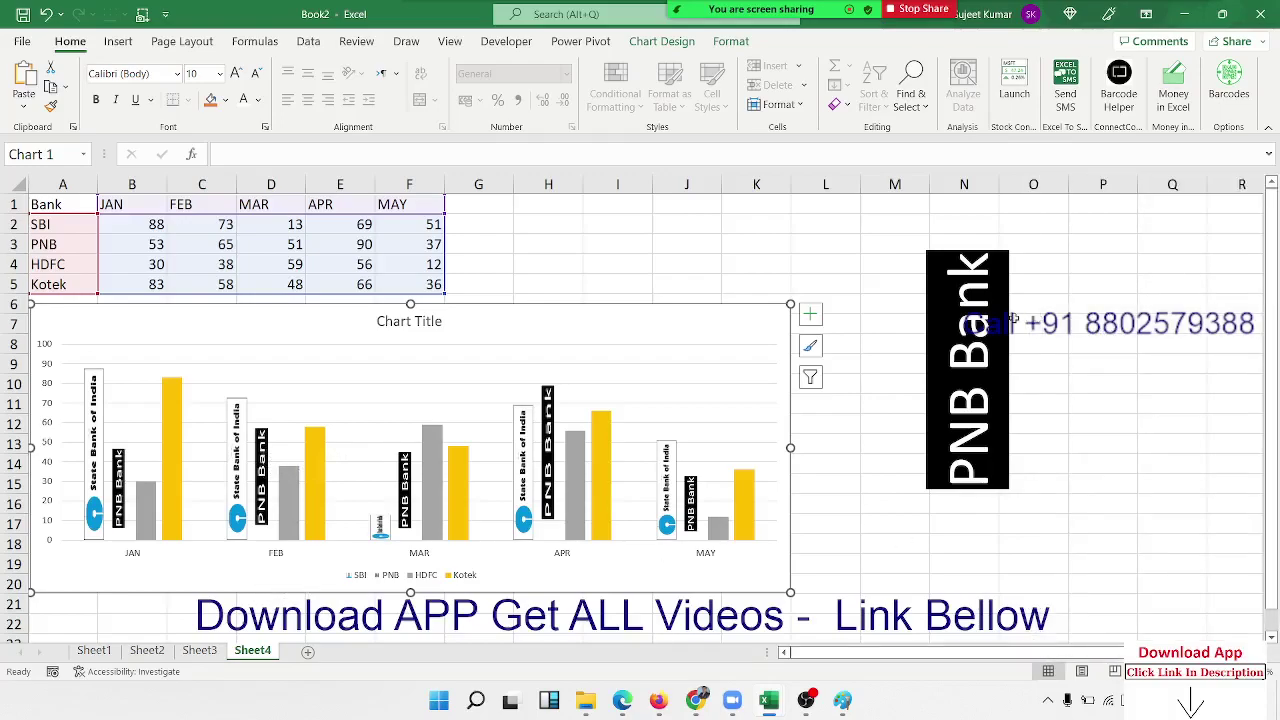
left_click(1003, 320)
left_click(1003, 320)
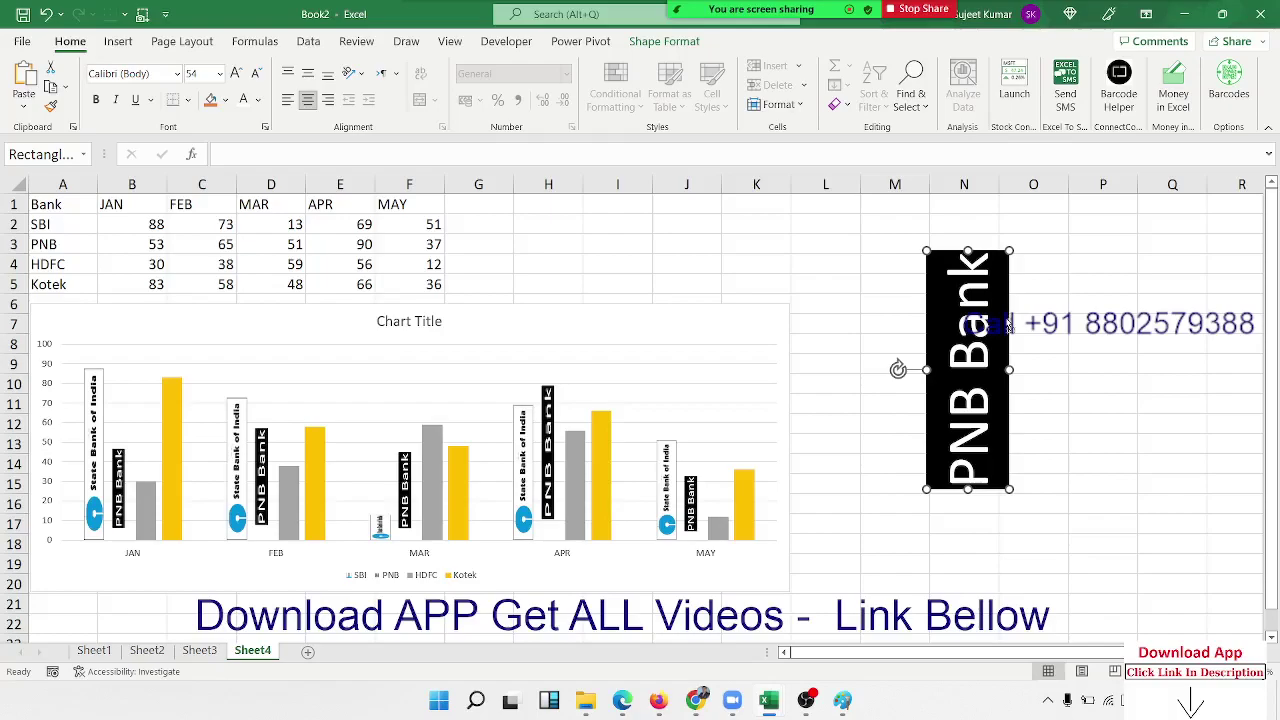
left_click(1093, 280)
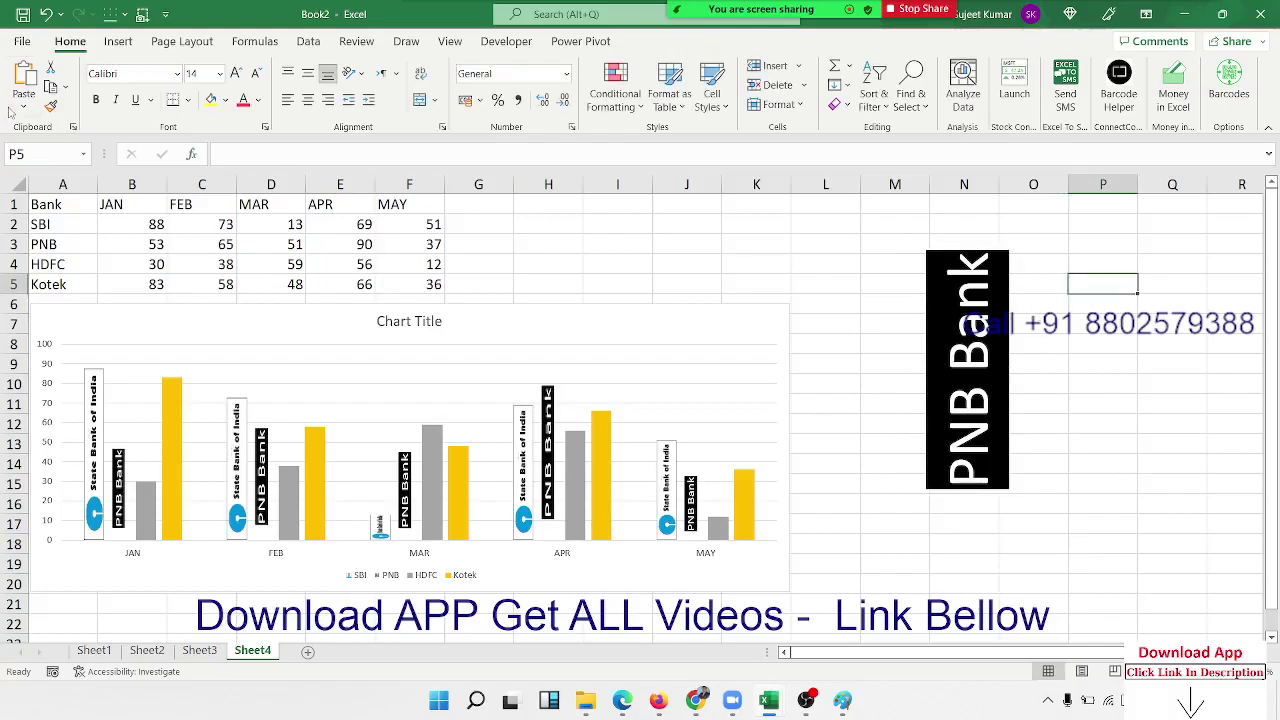
left_click(23, 100)
Paste the label as a picture and crop it tightly to the black area, 7.75 × 2.79 cm
left_click(72, 158)
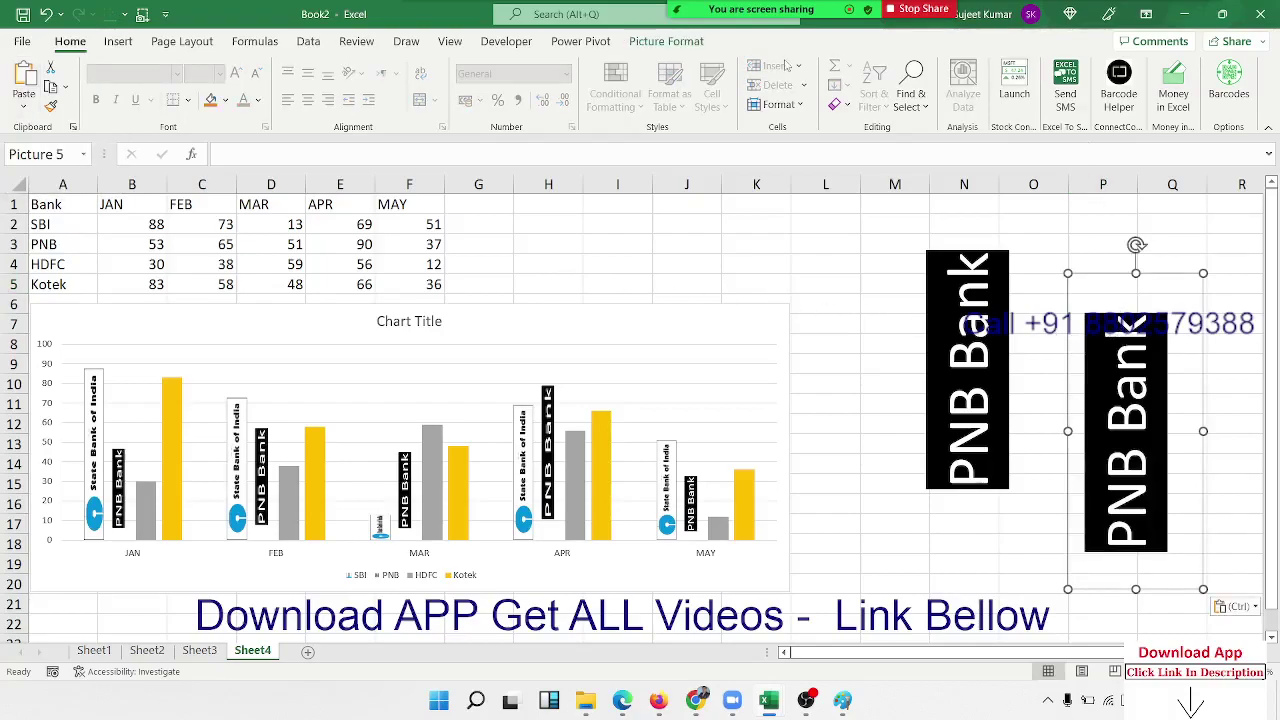
left_click(668, 44)
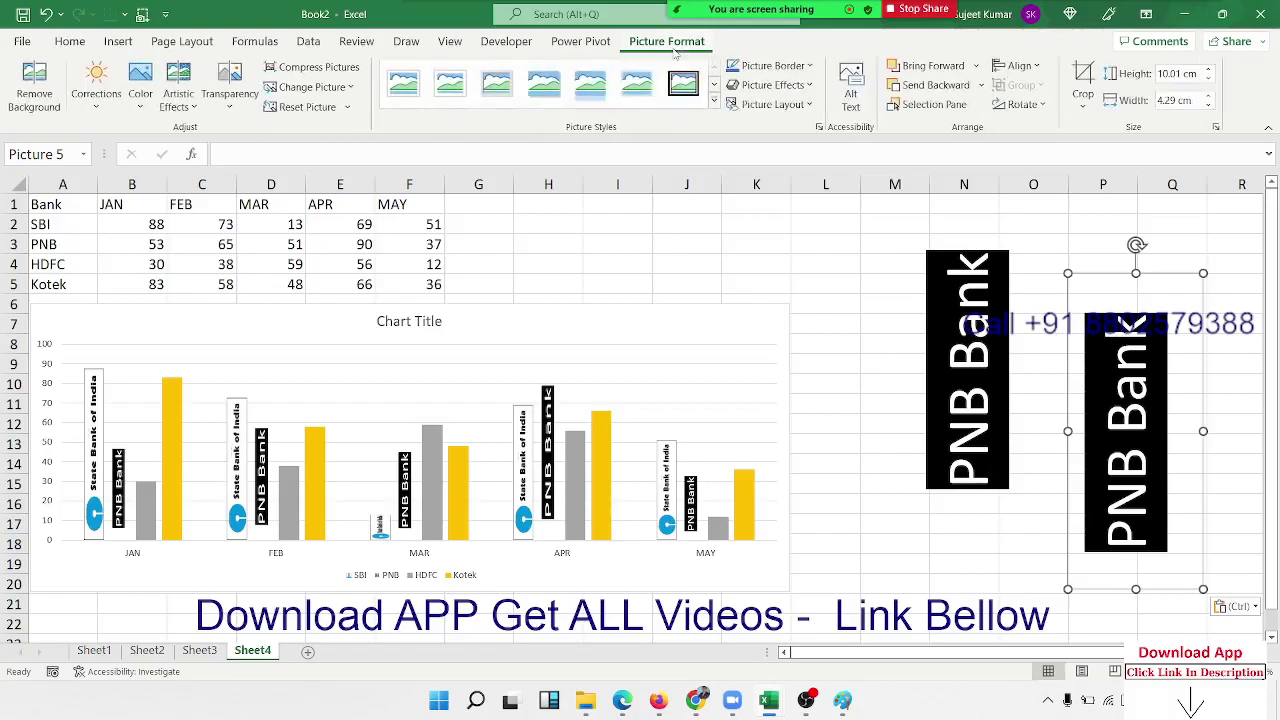
left_click(1083, 75)
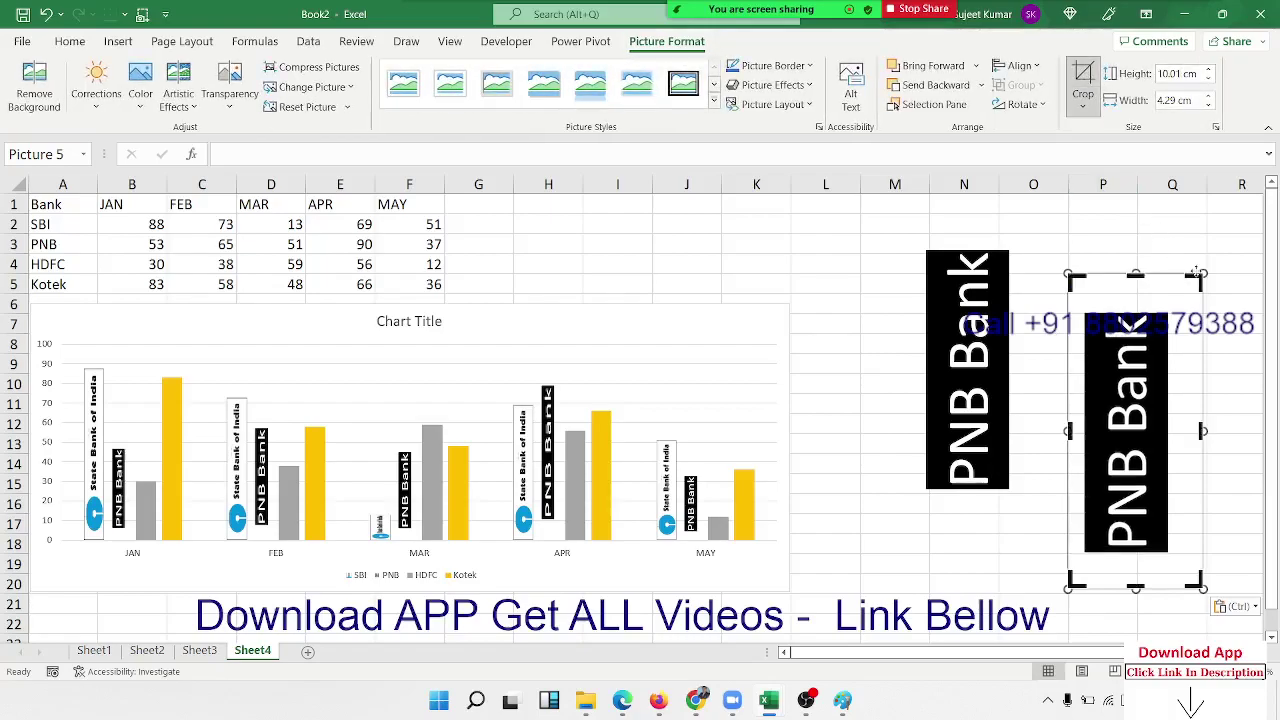
left_click_drag(1193, 276, 1168, 312)
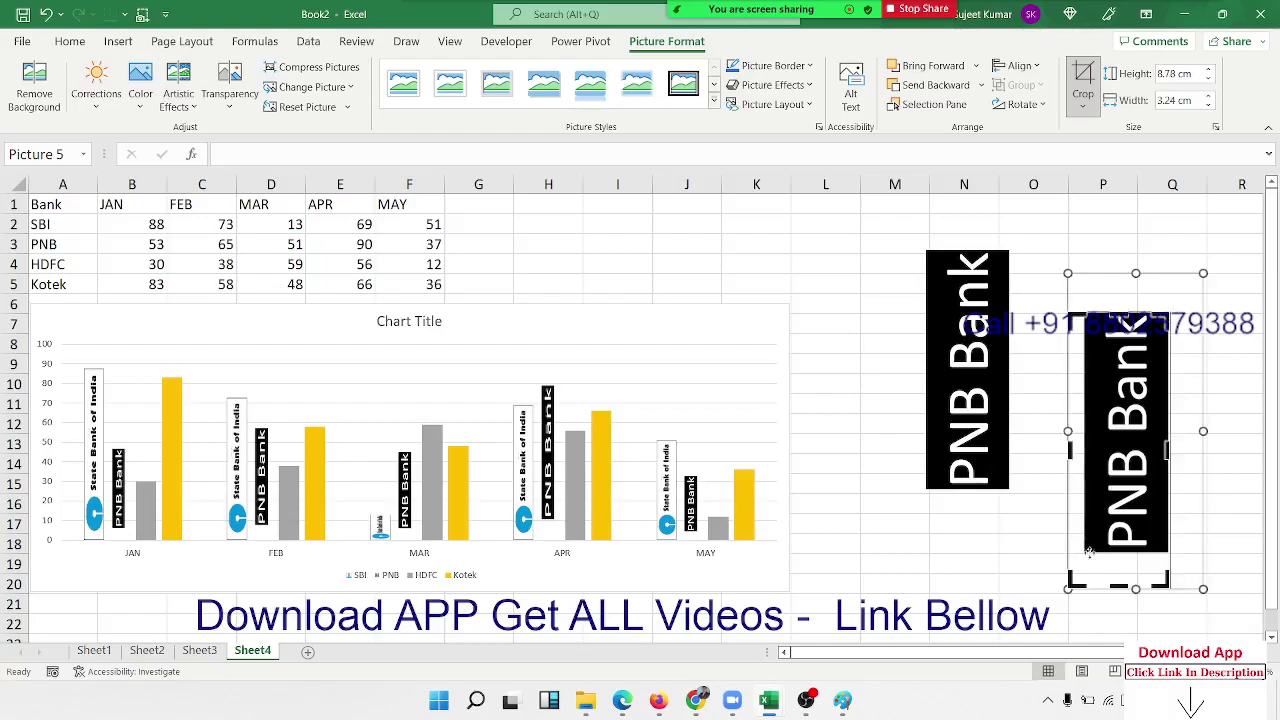
left_click_drag(1069, 587, 1083, 553)
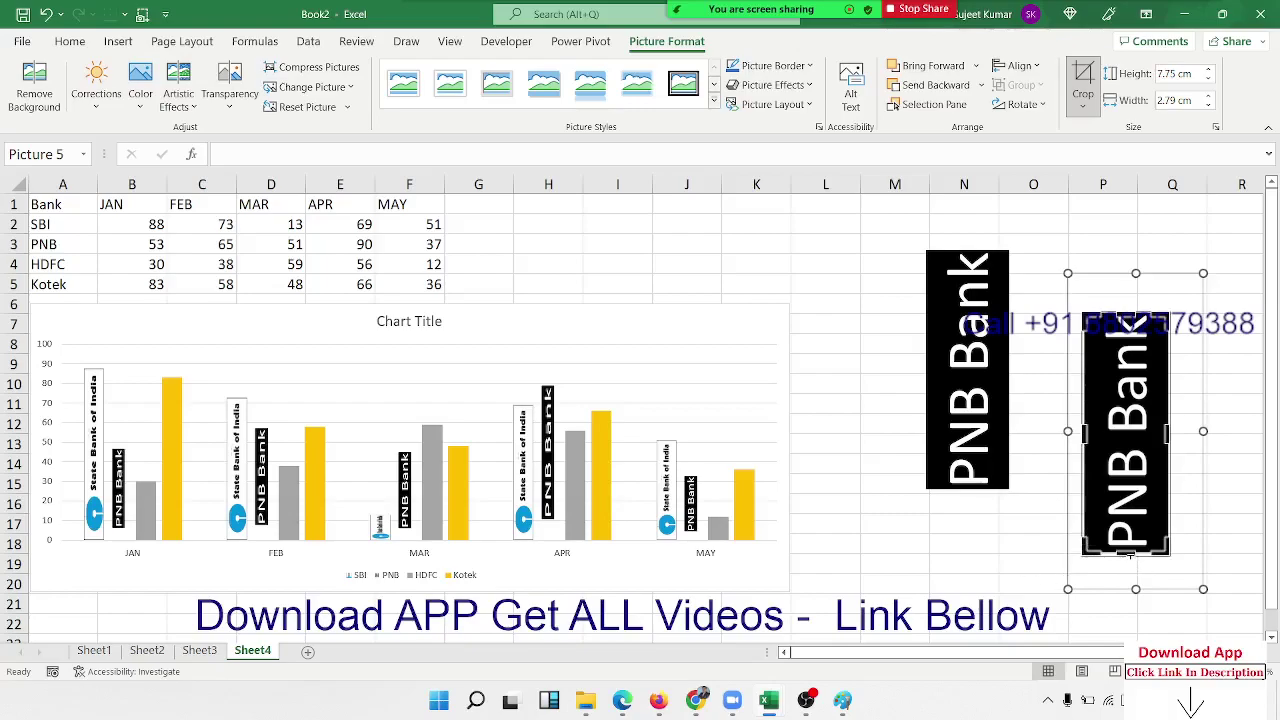
left_click(1028, 560)
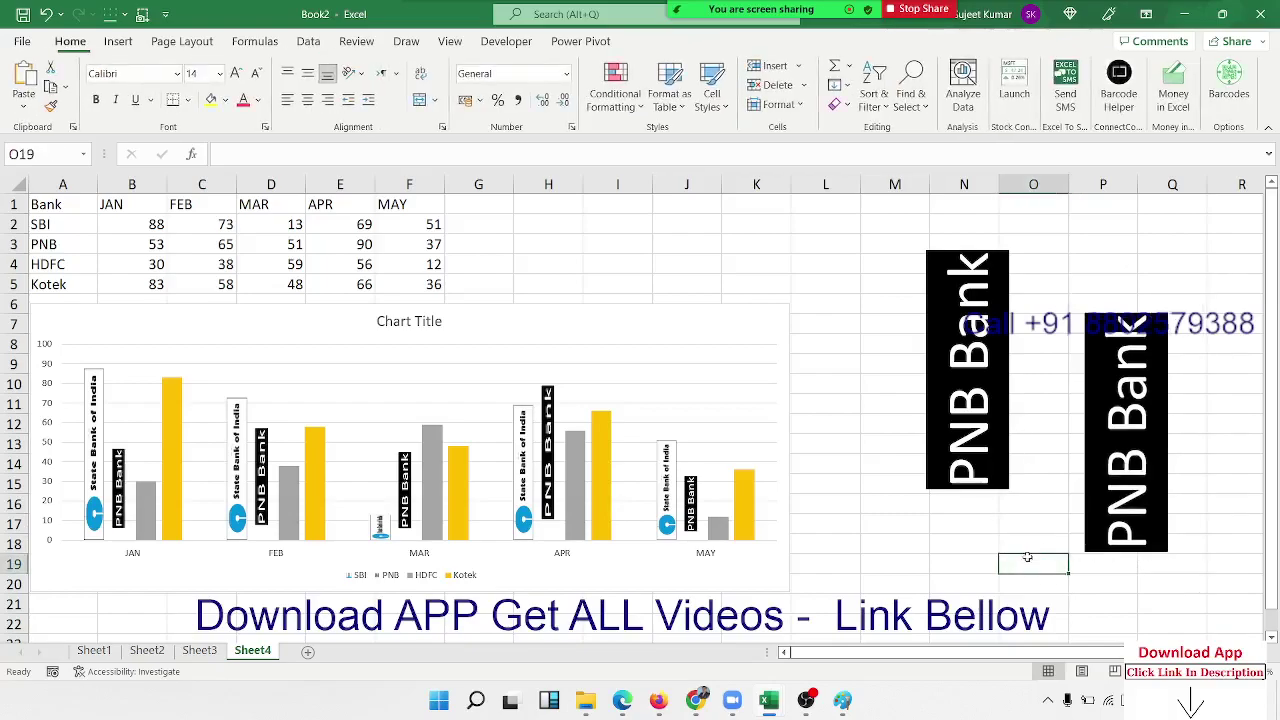
left_click(1136, 516)
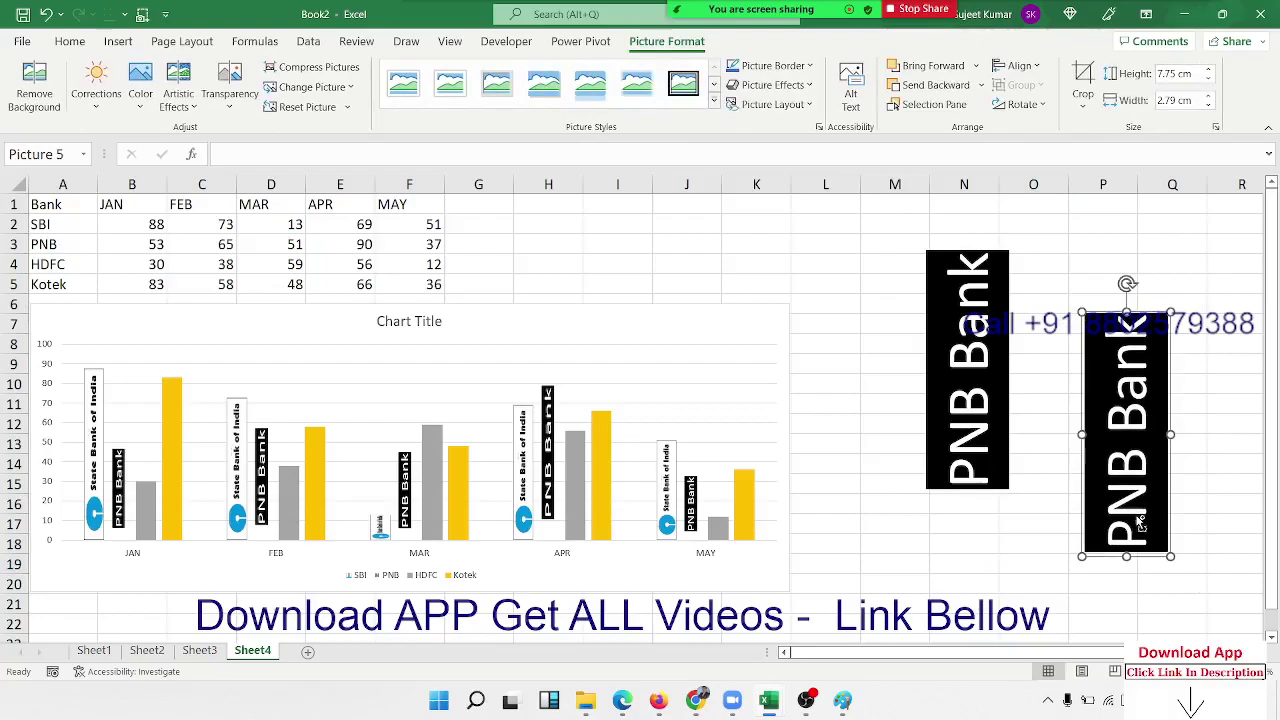
left_click(120, 478)
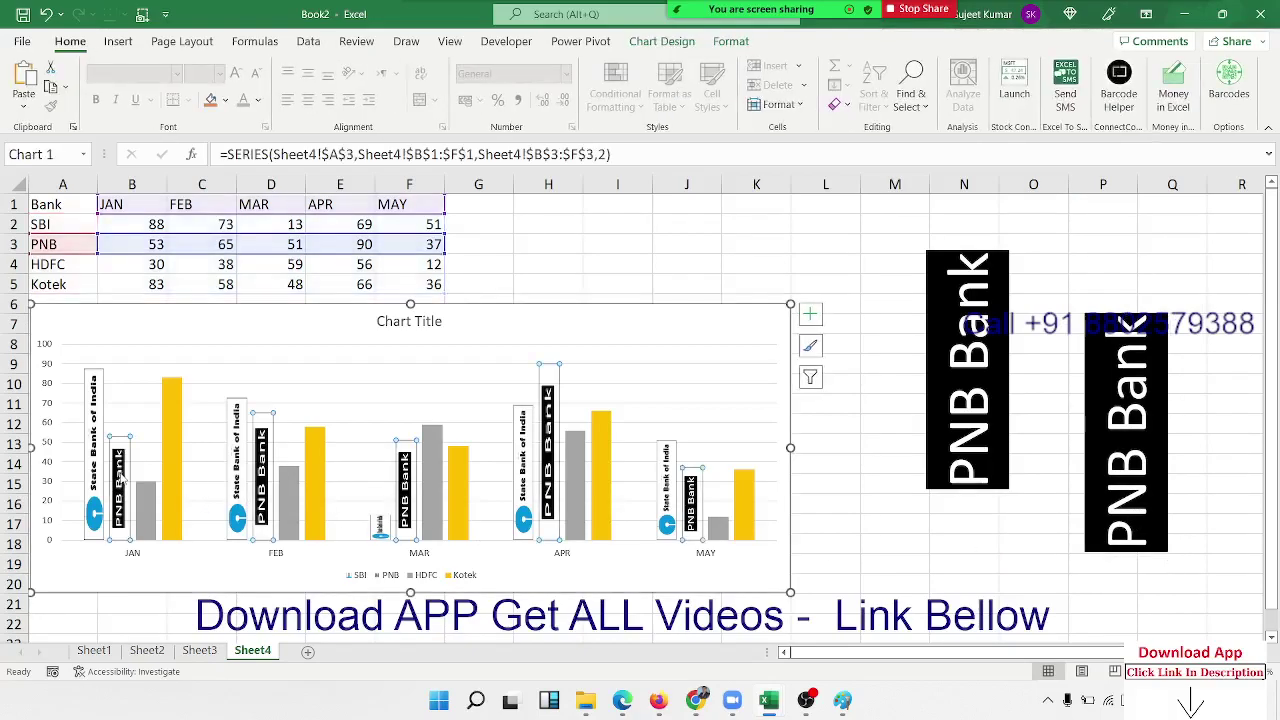
Refill the PNB series with the cropped PNB Bank picture from the clipboard, then close the pane
right_click(120, 478)
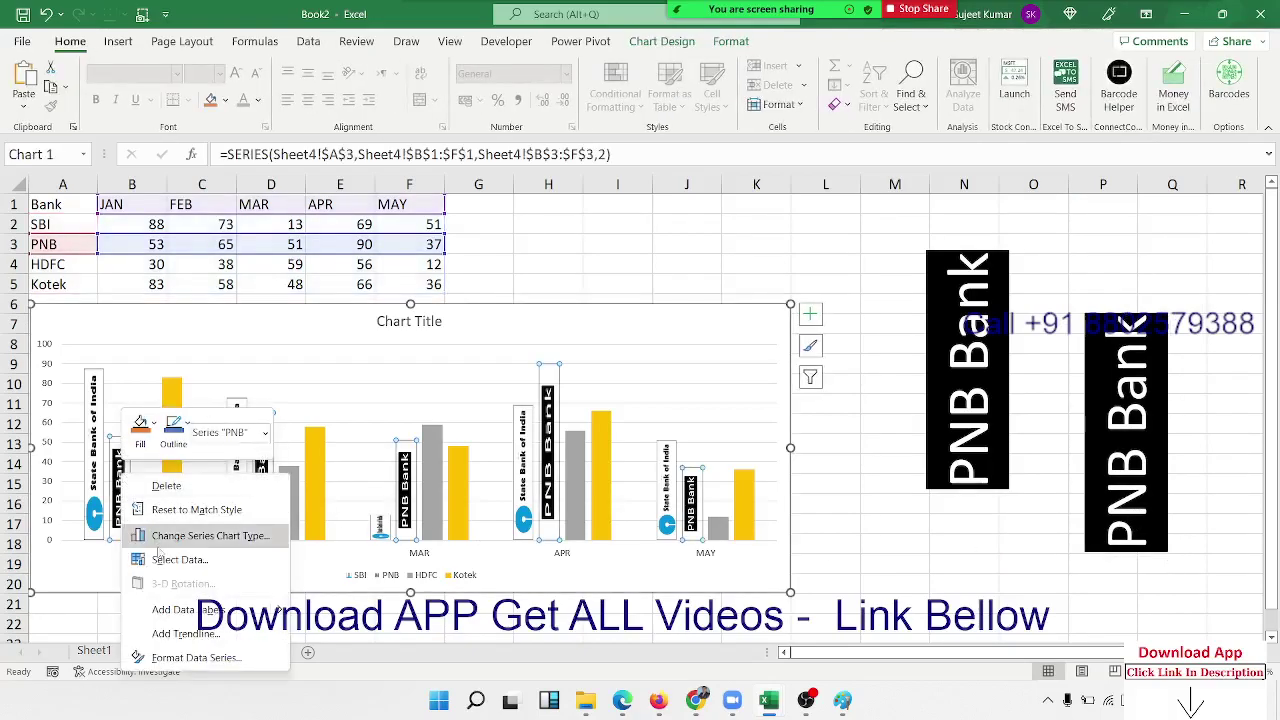
left_click(195, 658)
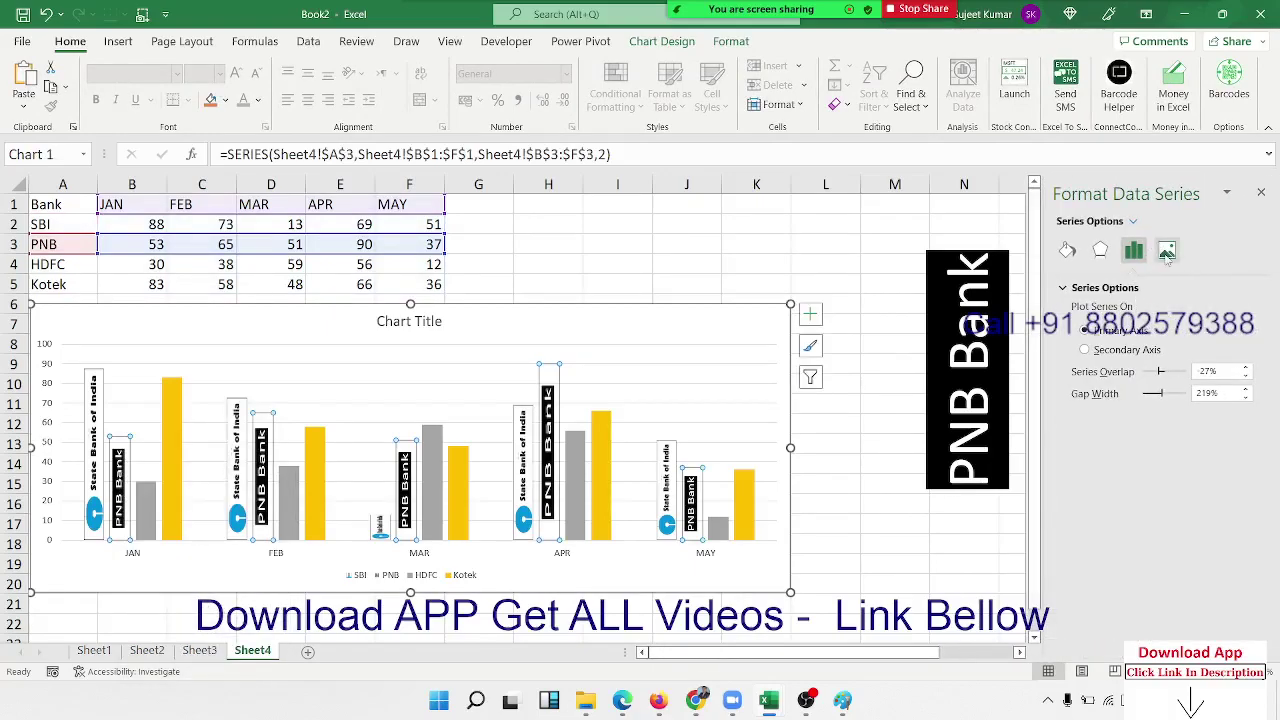
left_click(1067, 250)
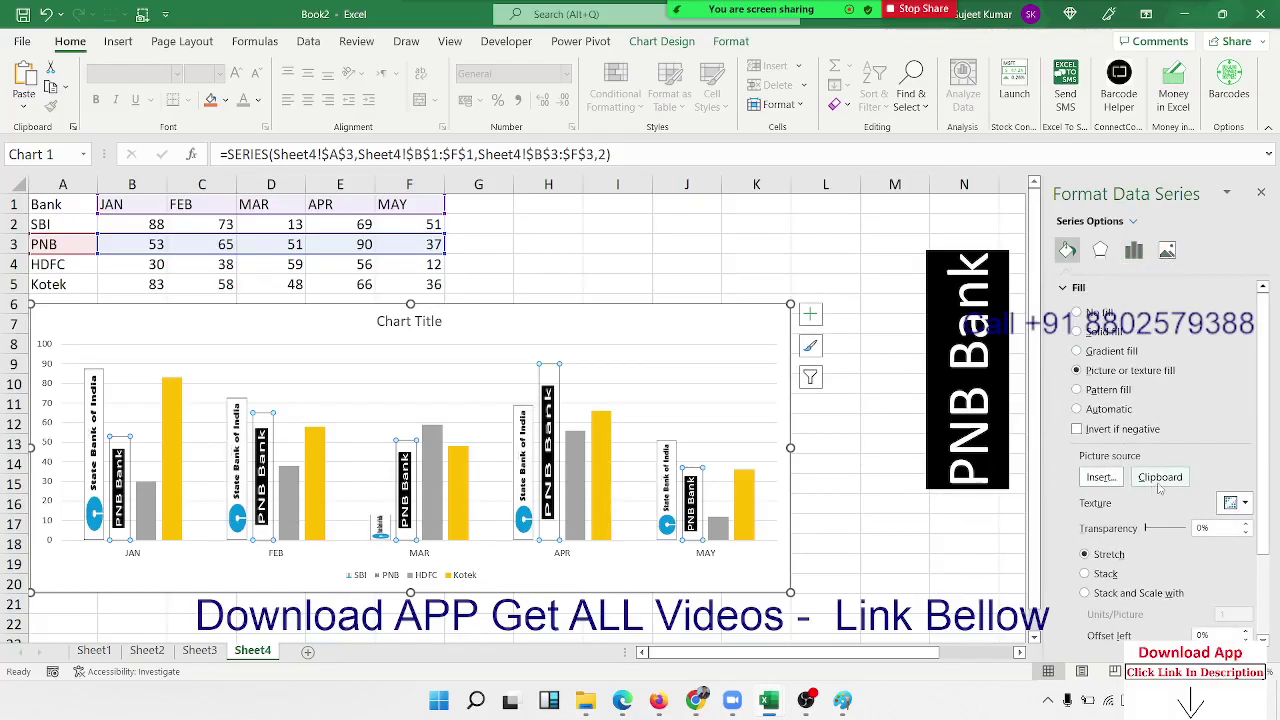
left_click(1159, 480)
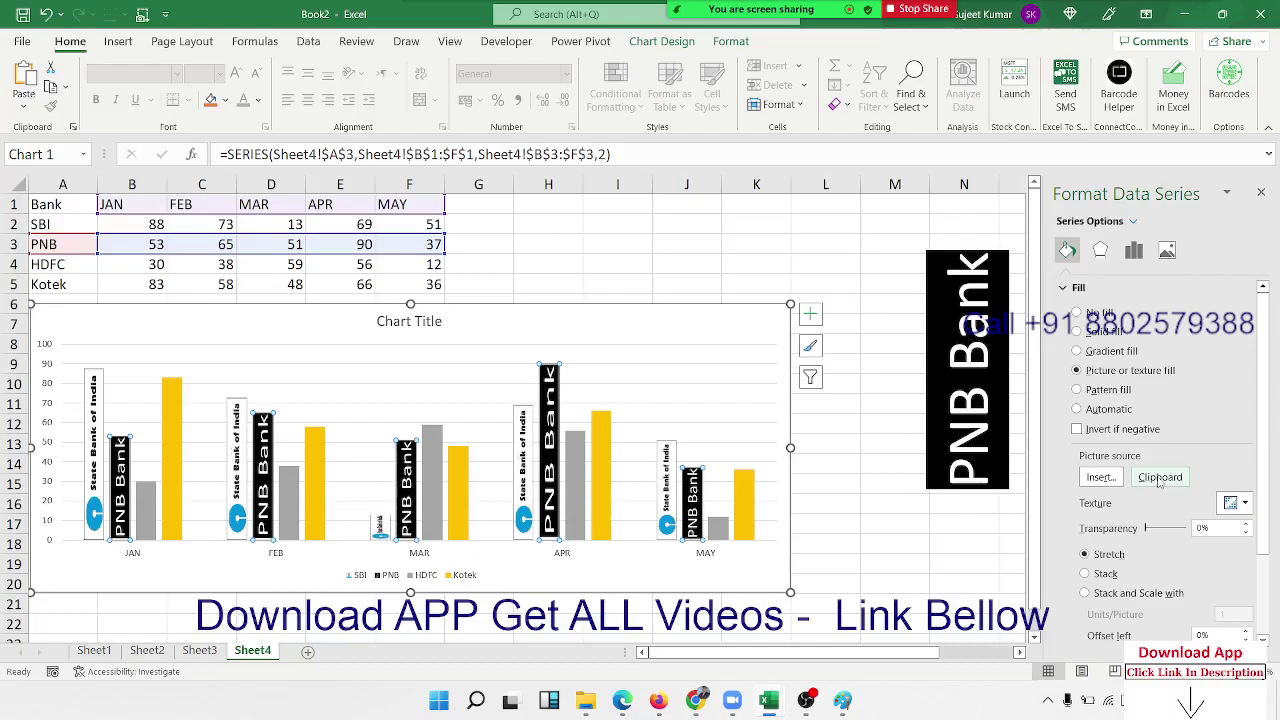
left_click(830, 265)
left_click(1266, 195)
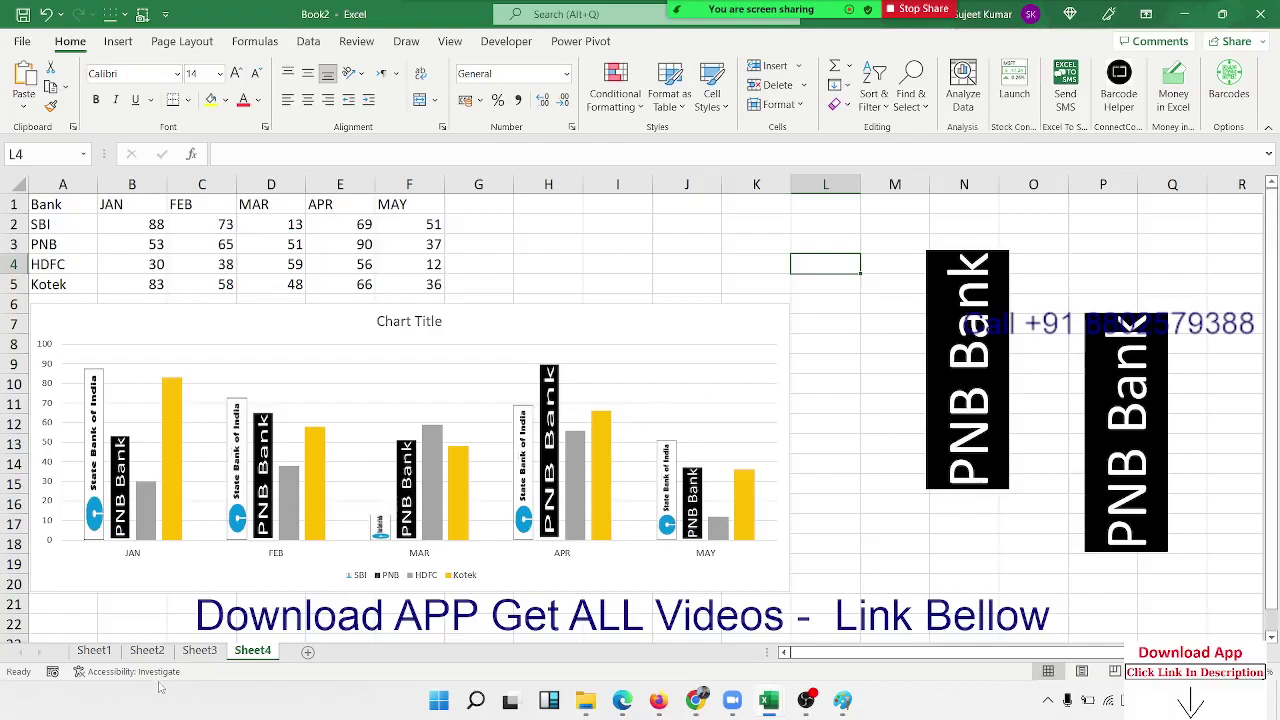
Copy the Month/Sales table (A1:B11) from Sheet1 and paste it into a new Sheet5
left_click(100, 651)
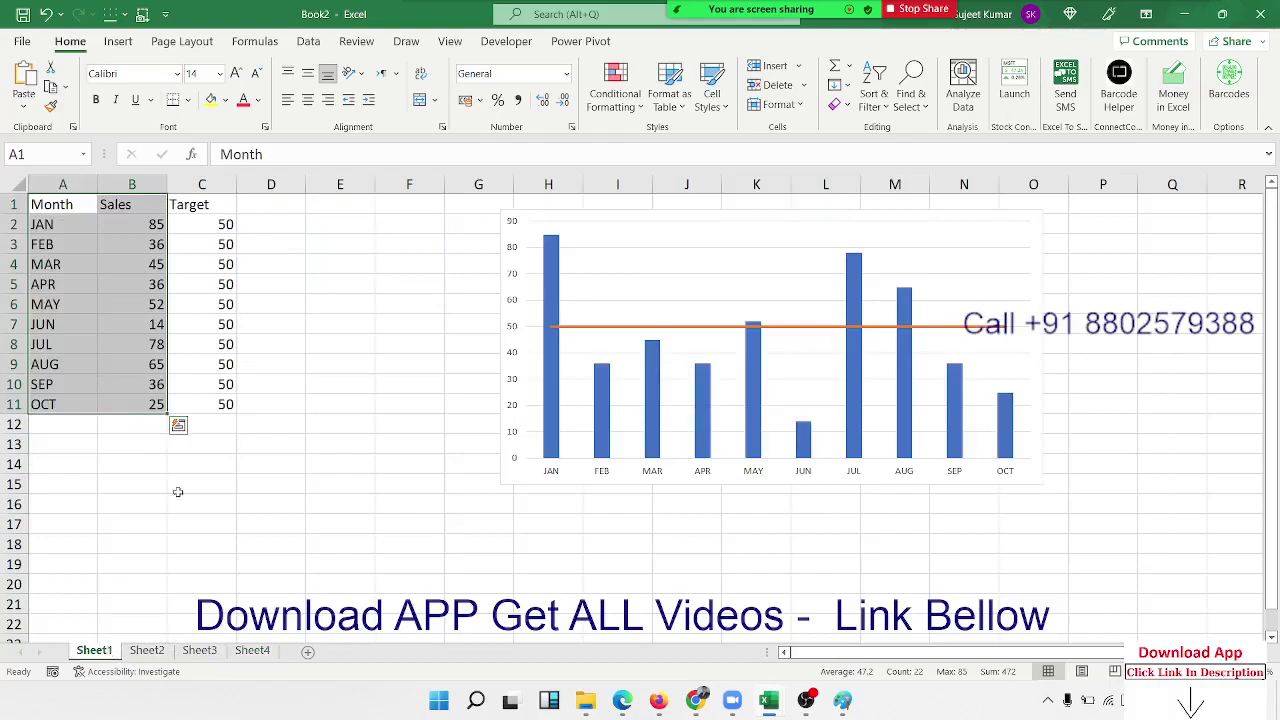
key("ctrl+c")
left_click(309, 652)
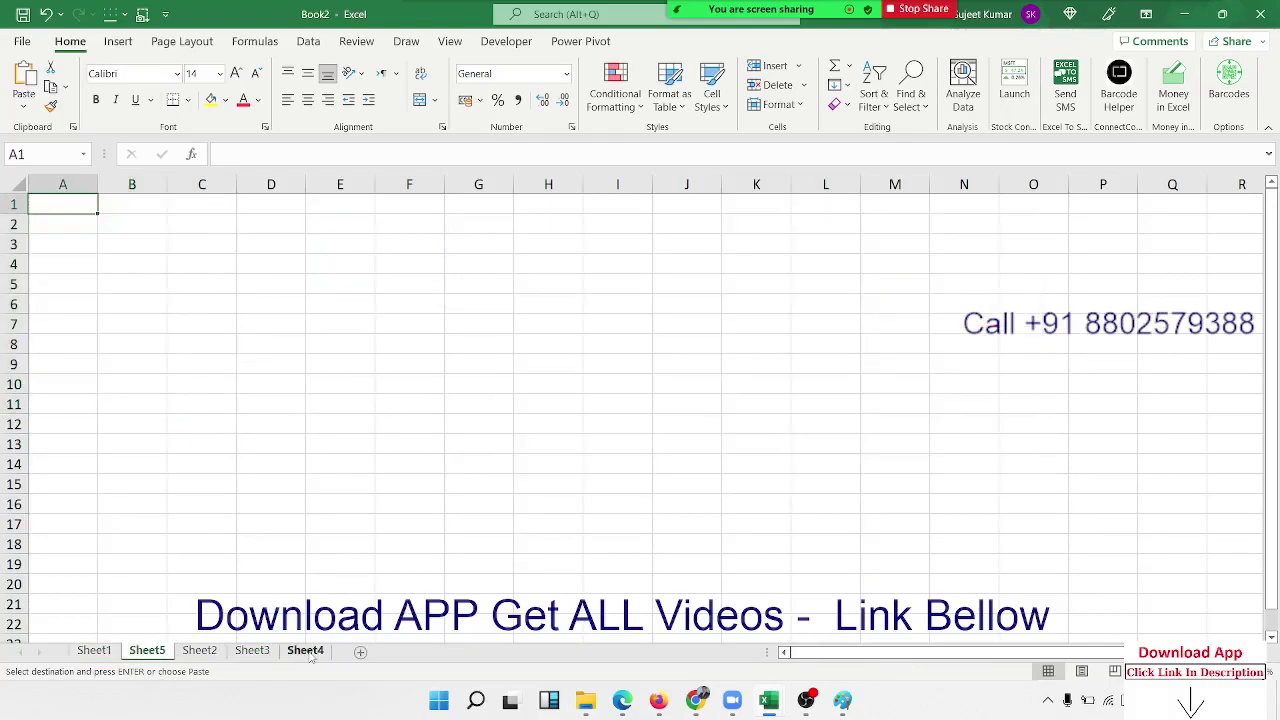
key("ctrl+v")
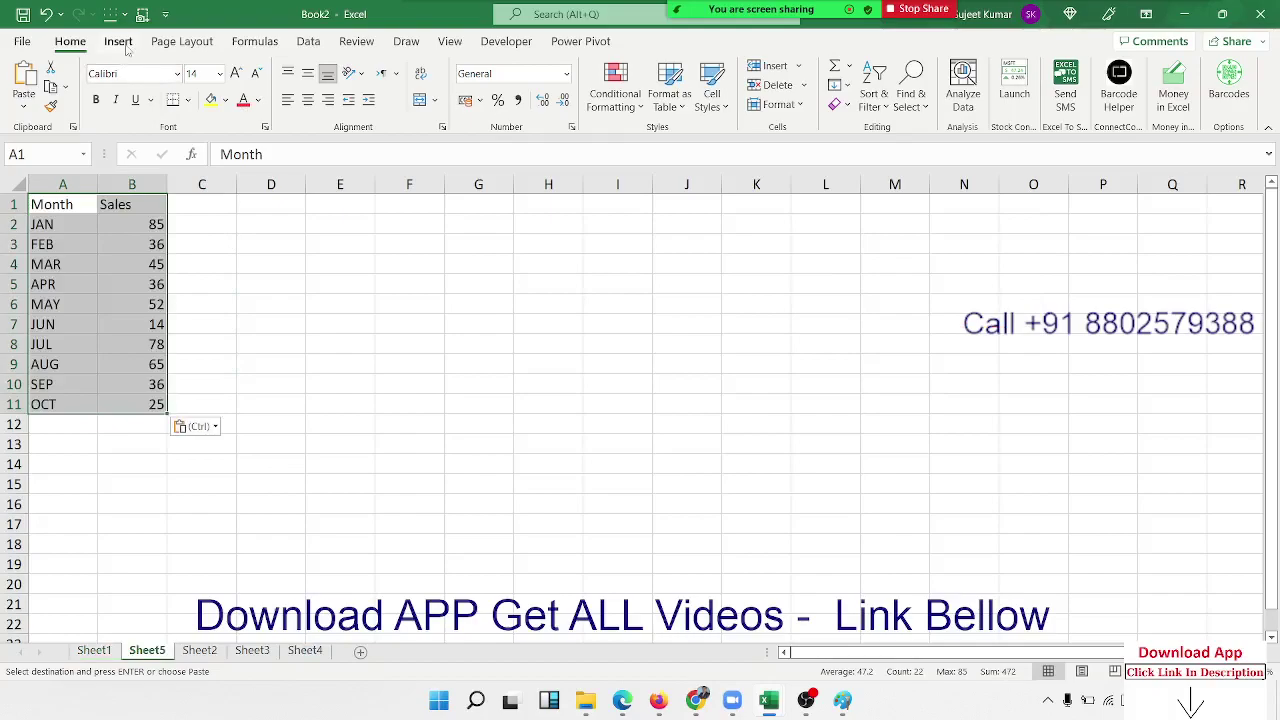
left_click(118, 41)
left_click(443, 66)
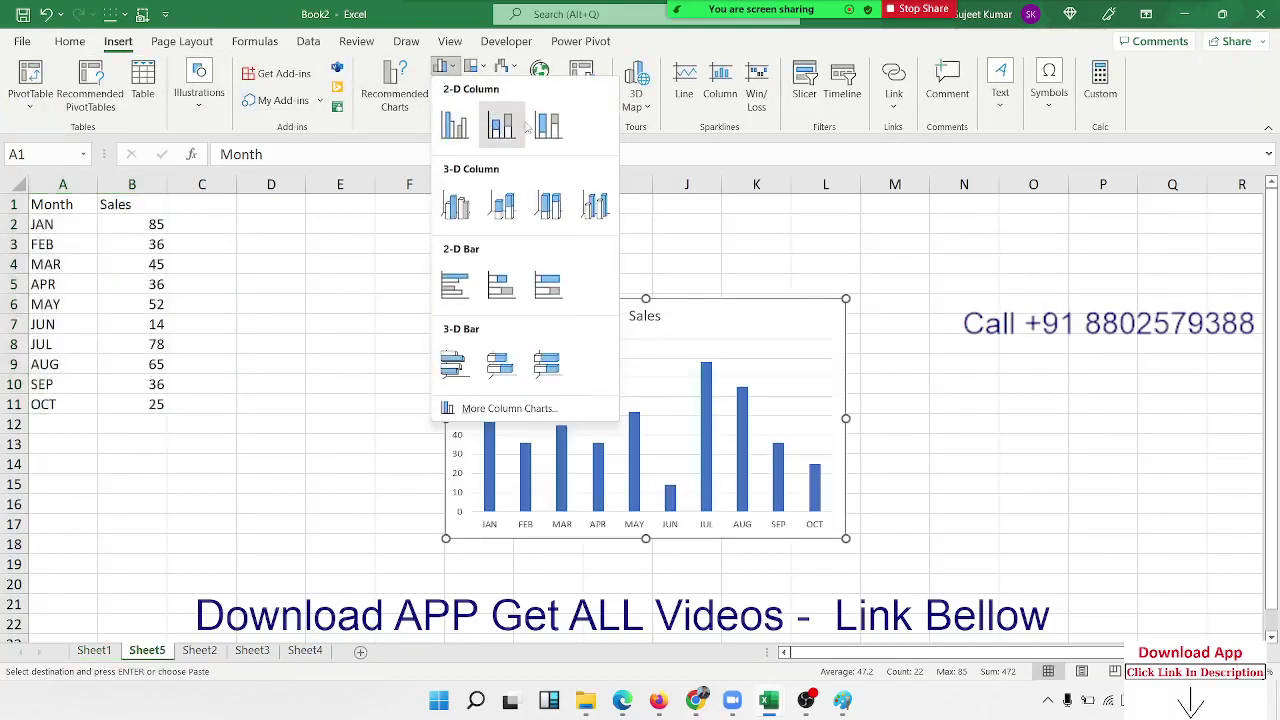
Insert a 2-D clustered bar chart, move it up beside the table and stretch it taller
left_click(455, 287)
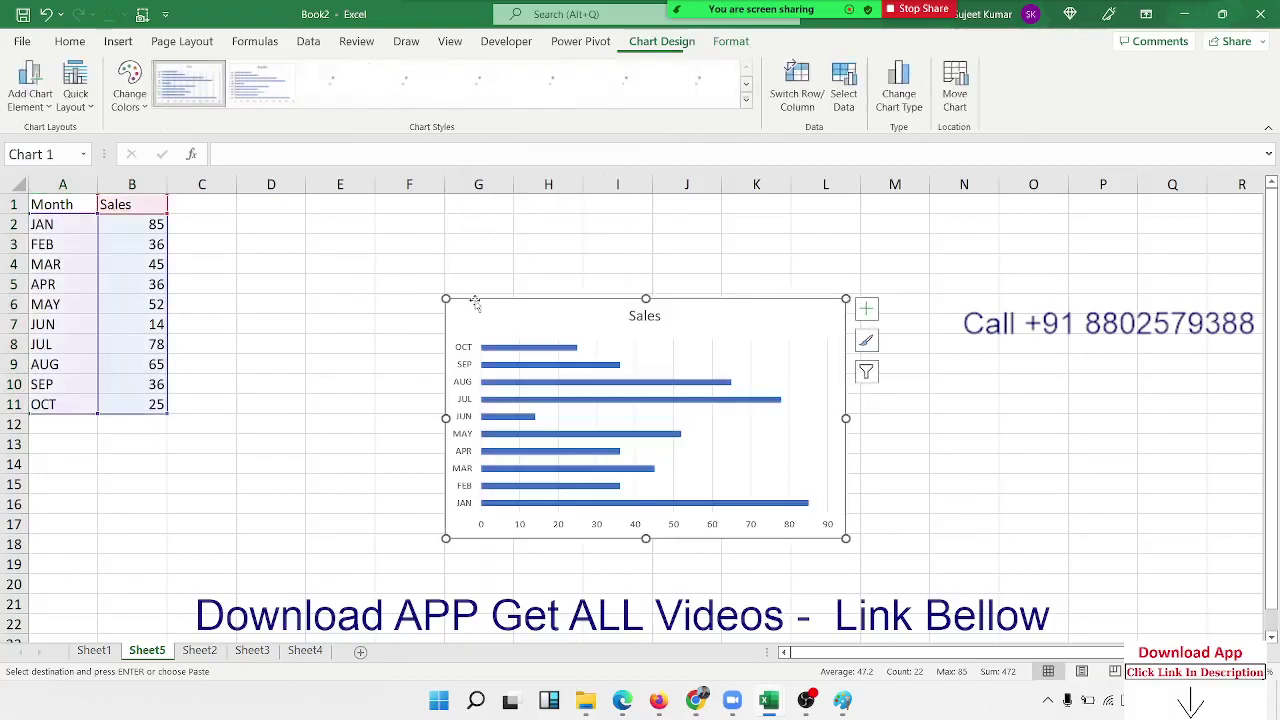
left_click_drag(475, 303, 364, 209)
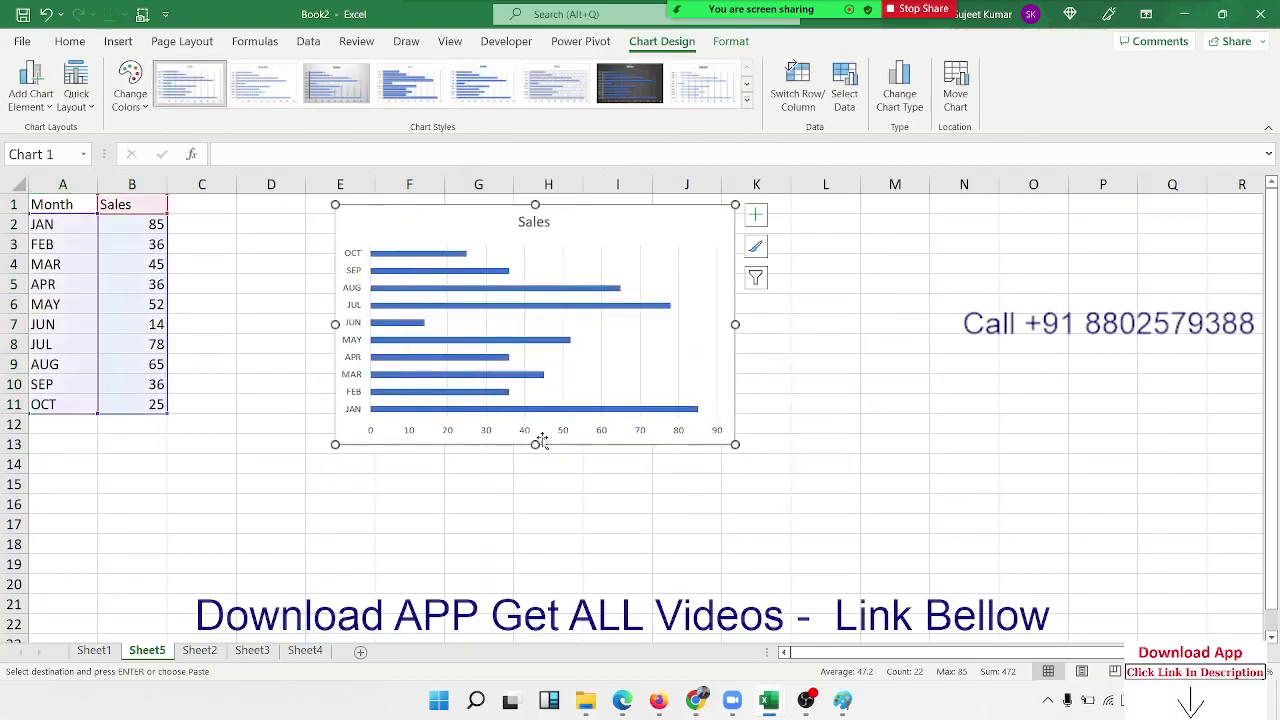
left_click_drag(538, 443, 637, 598)
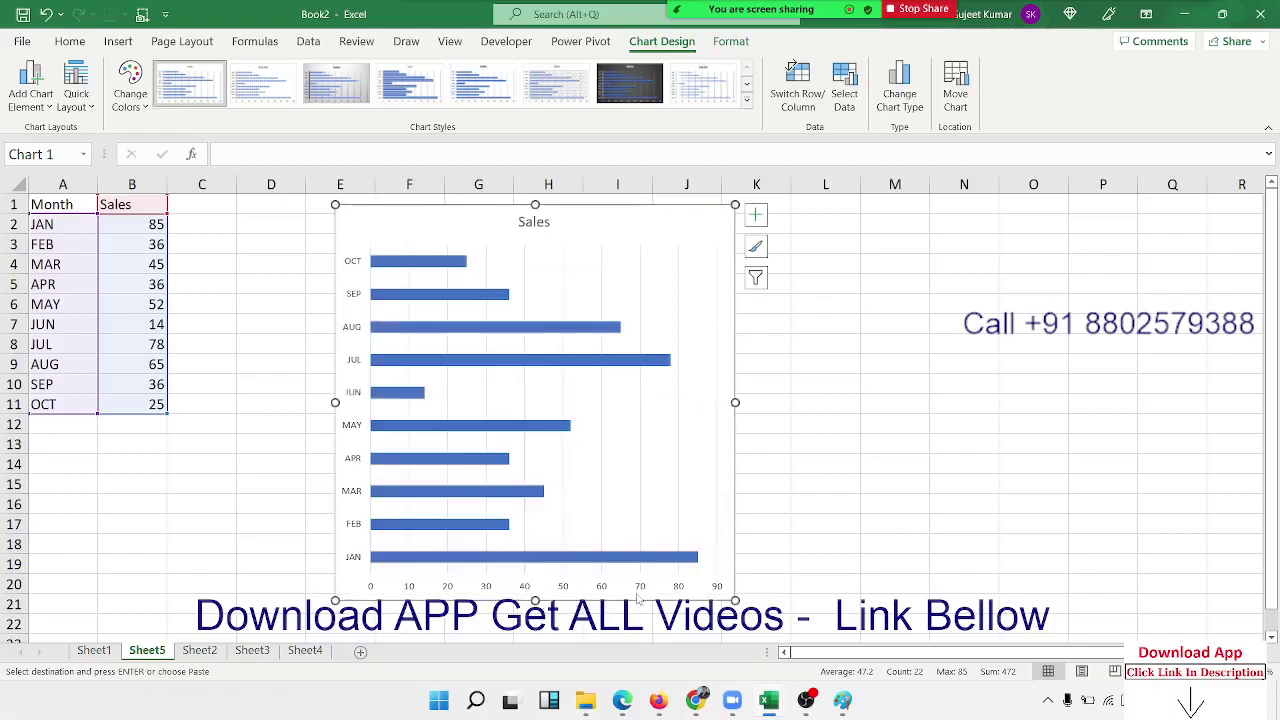
left_click_drag(735, 402, 724, 402)
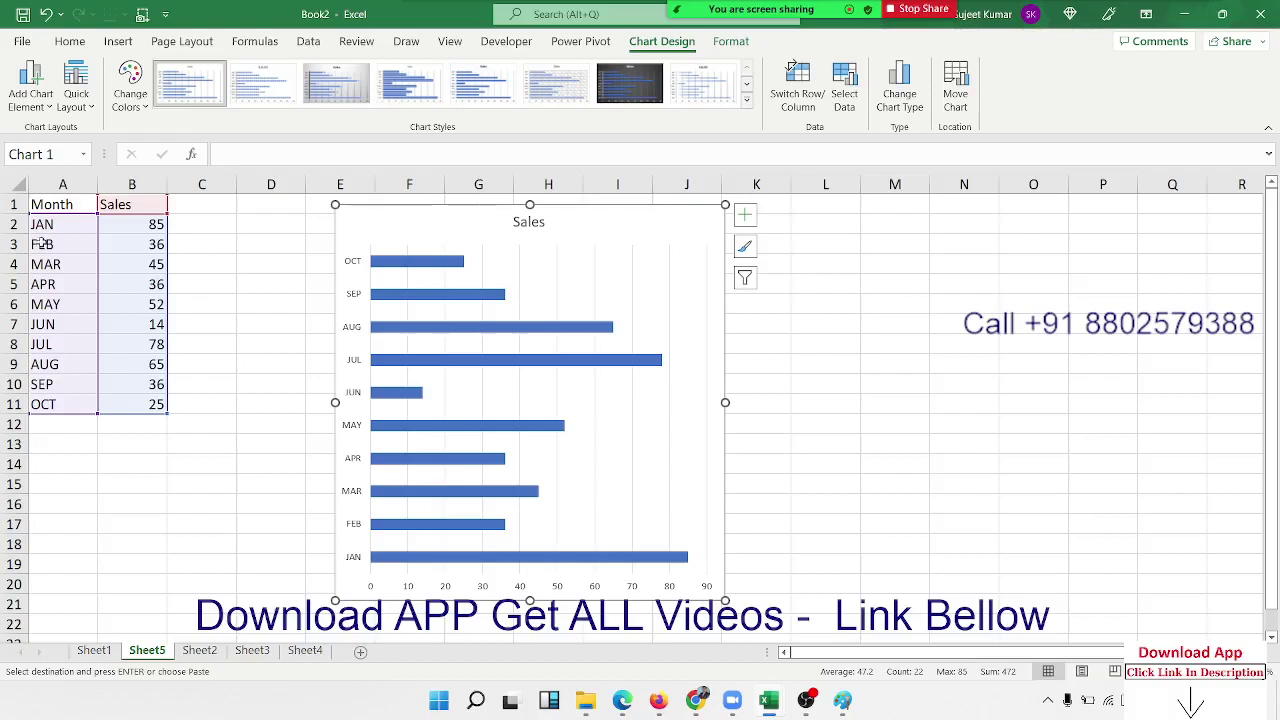
Set the month axis to categories in reverse order so JAN sits at the top
left_click(352, 266)
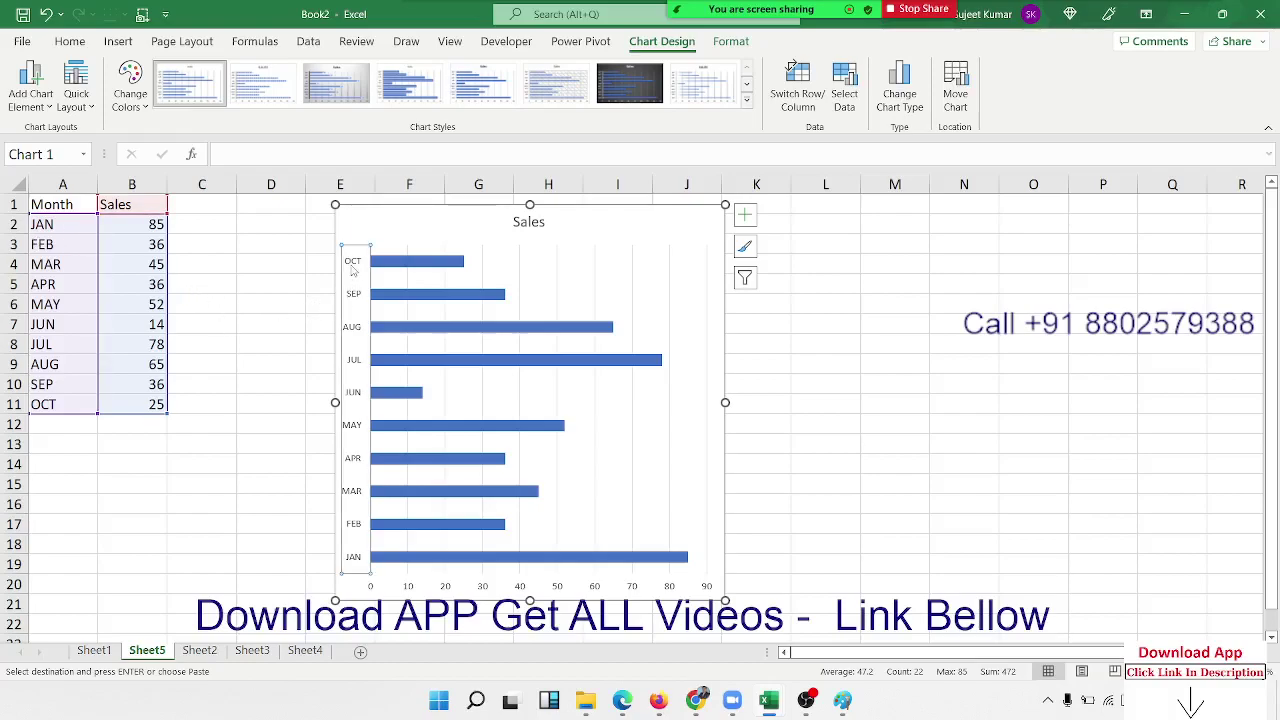
right_click(353, 266)
left_click(396, 501)
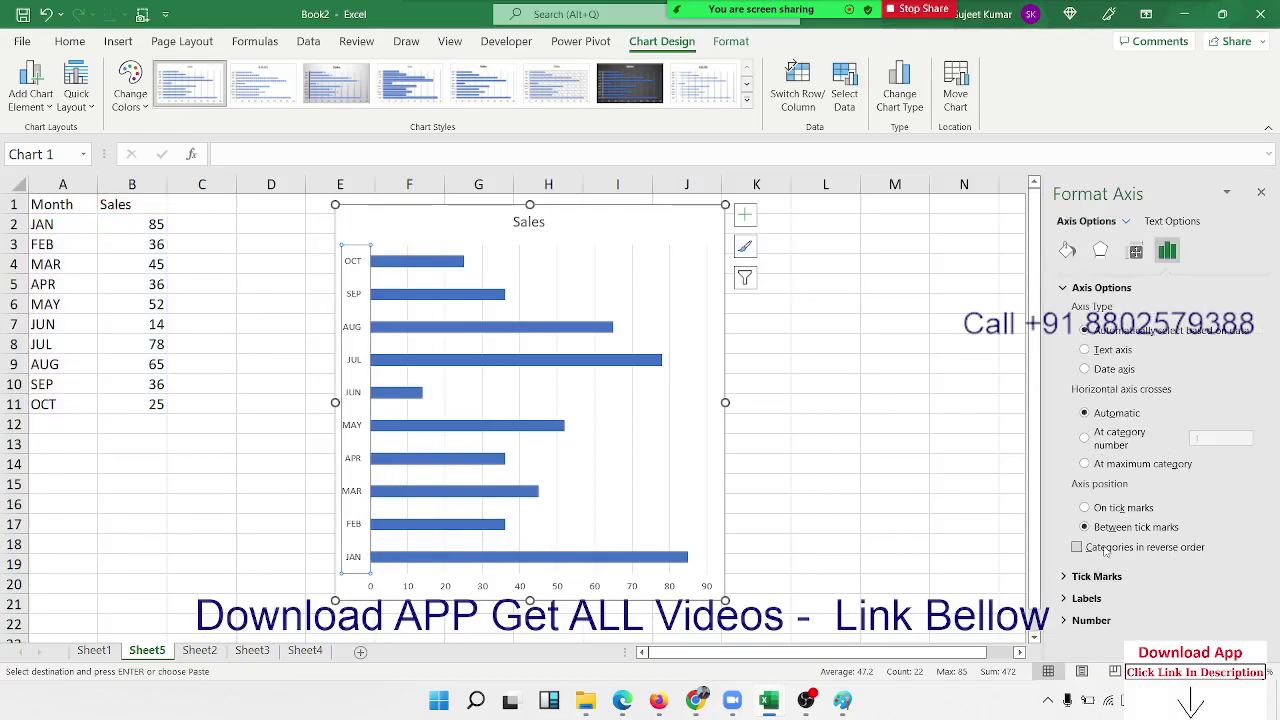
left_click(1107, 552)
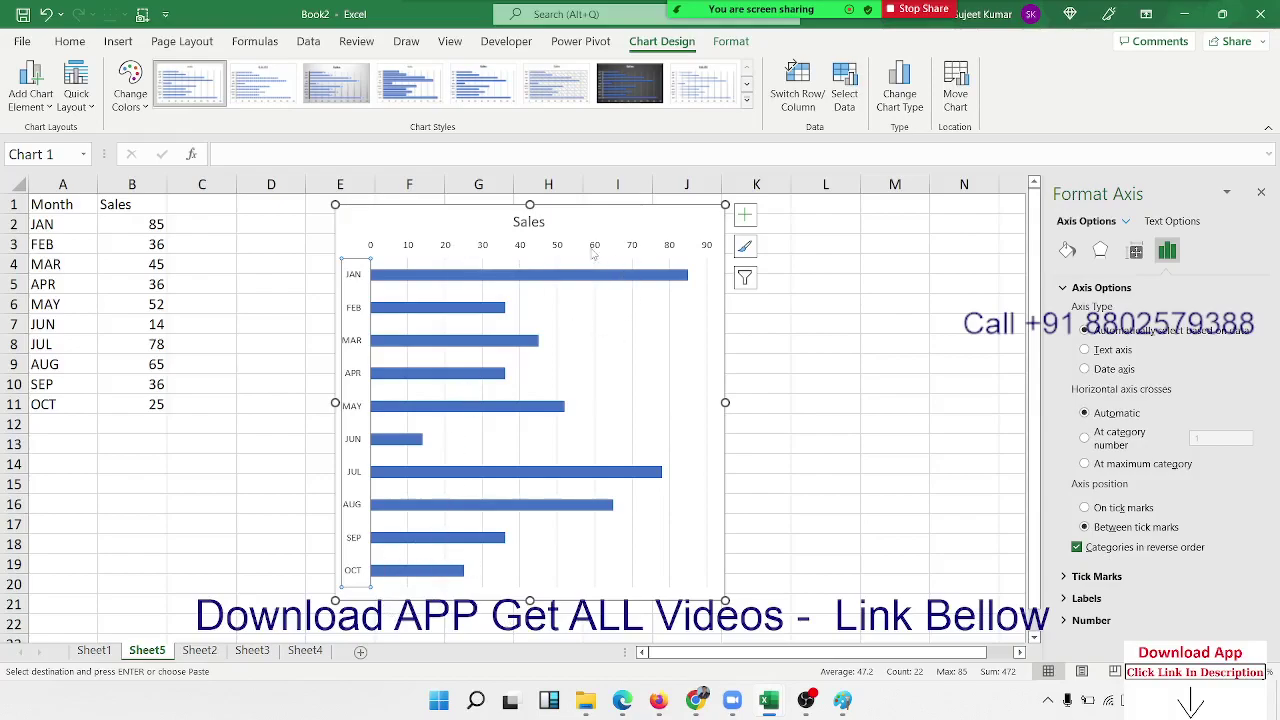
Set the value axis label position to High so the 0–90 scale stays at the bottom
left_click(641, 263)
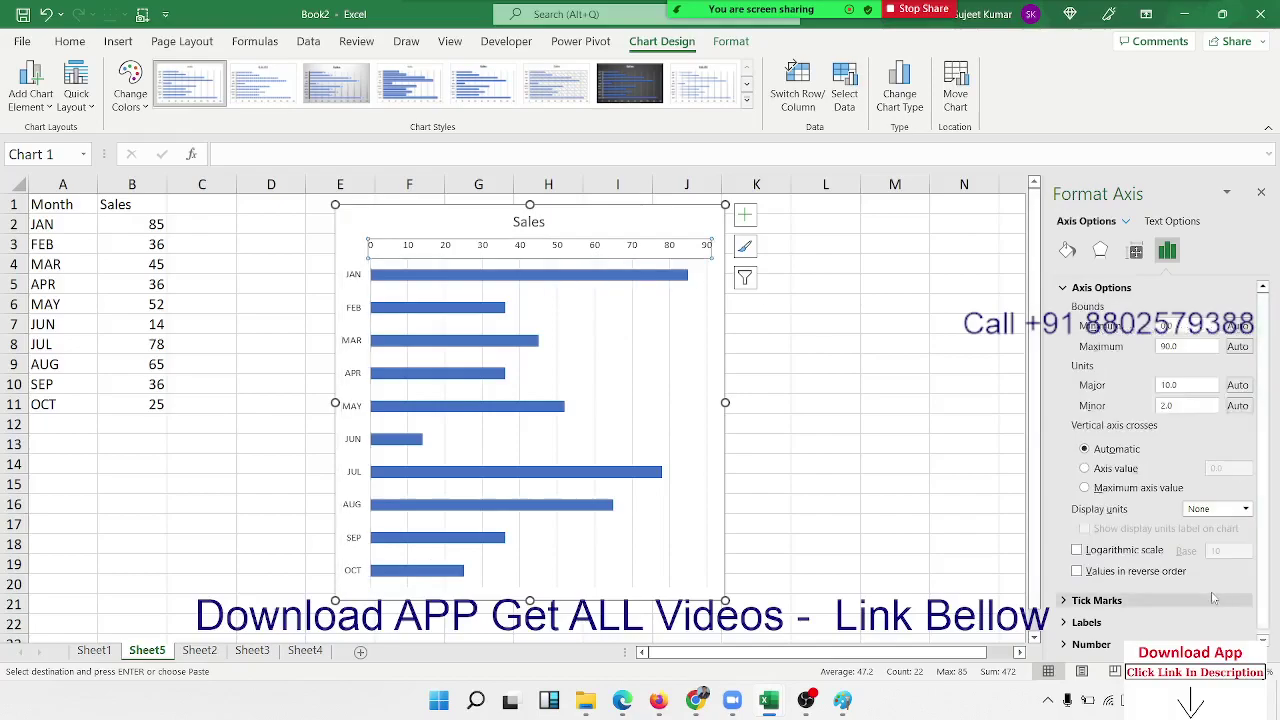
scroll(1077, 566, "down", 1)
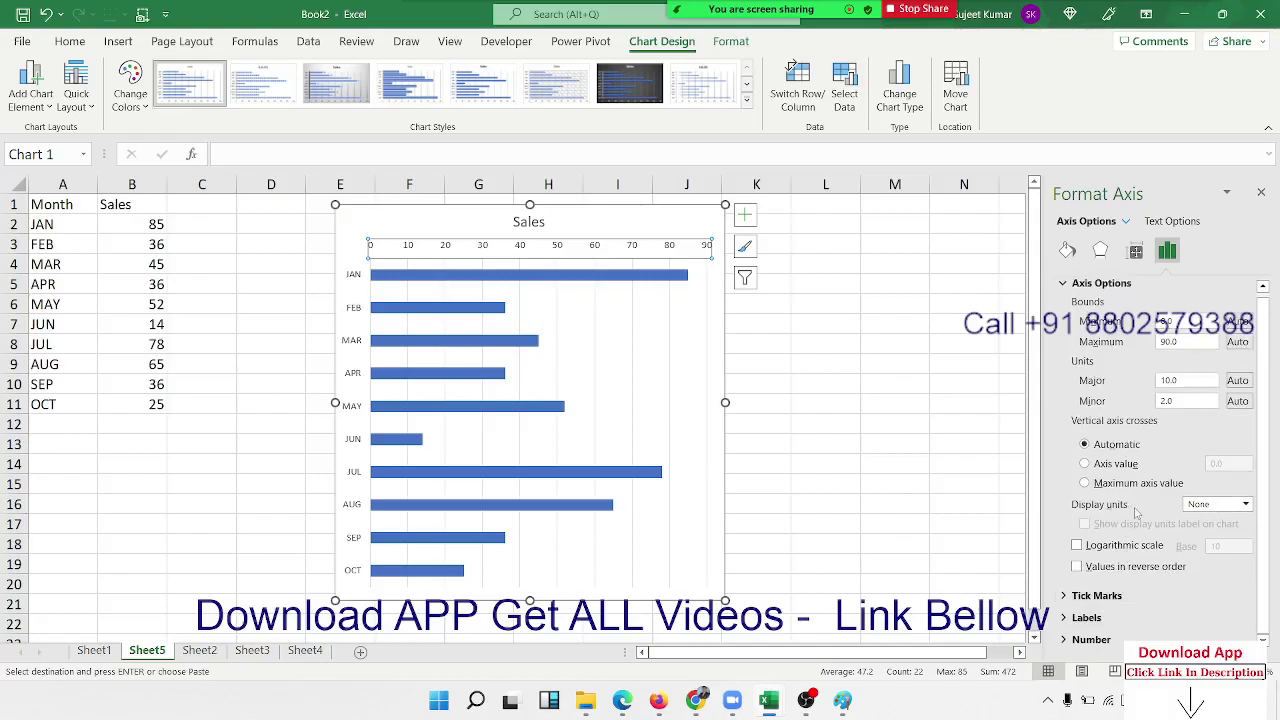
left_click(1090, 595)
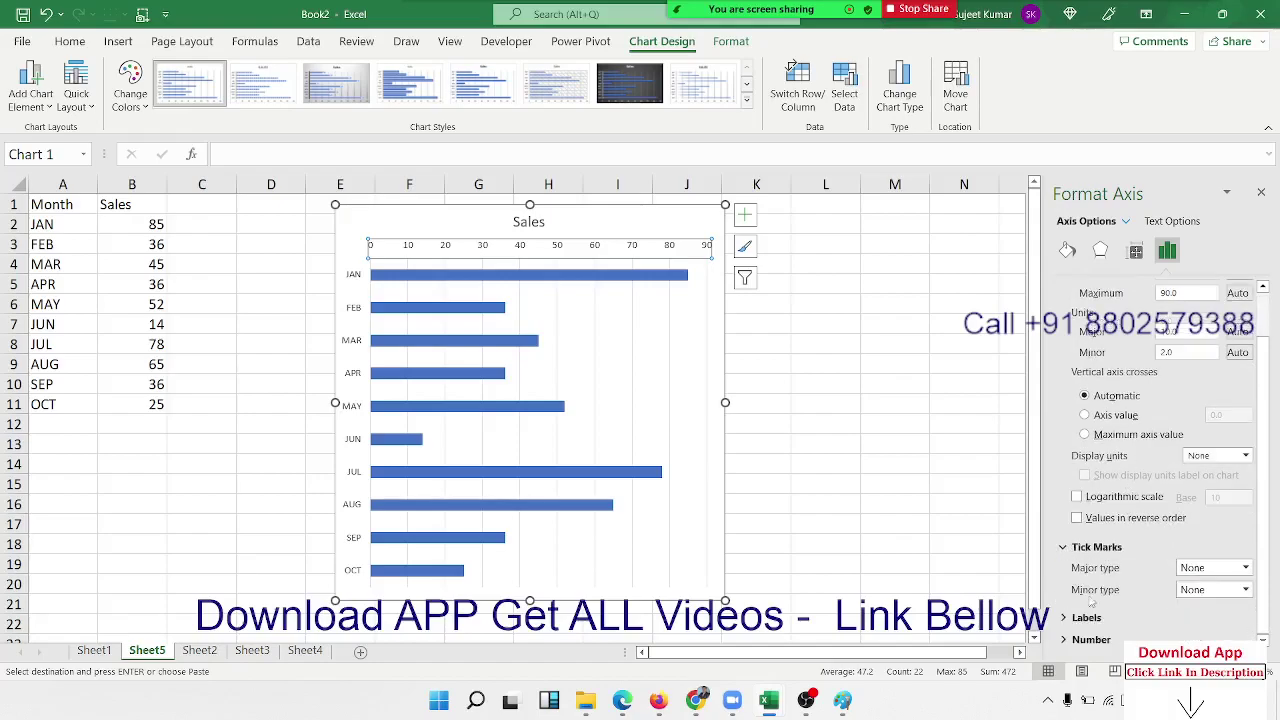
left_click(1082, 617)
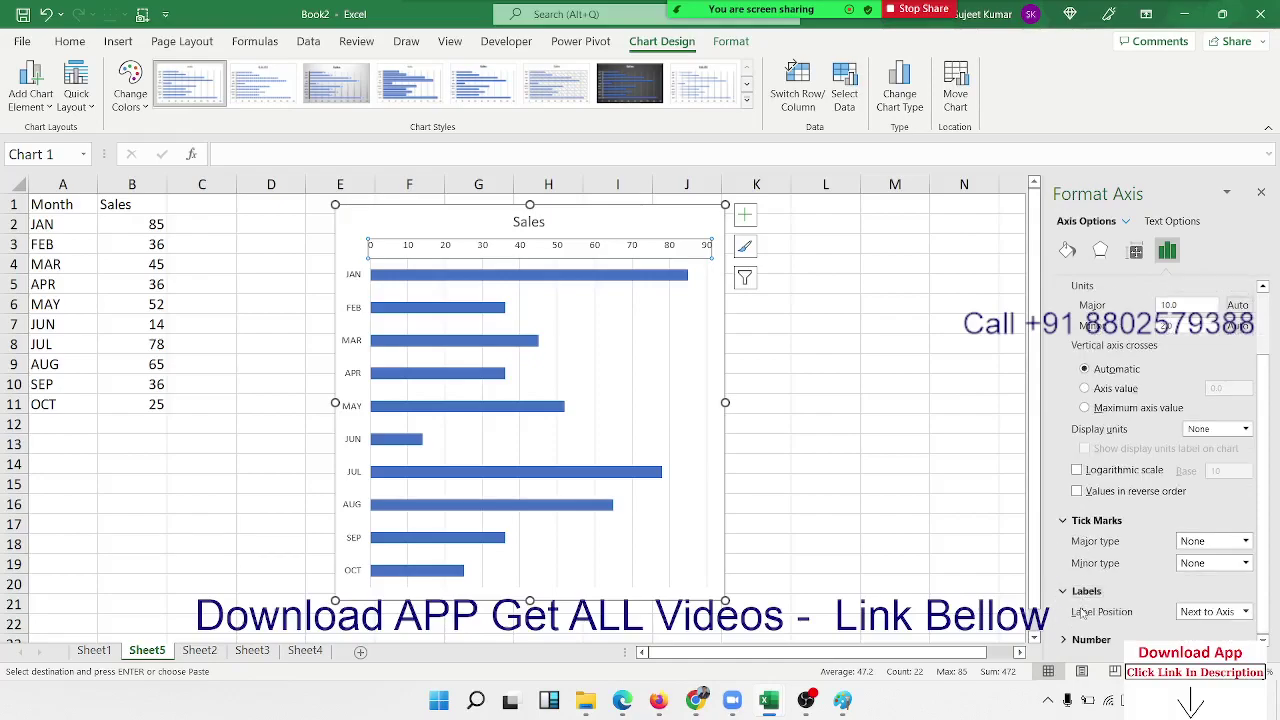
left_click(1198, 621)
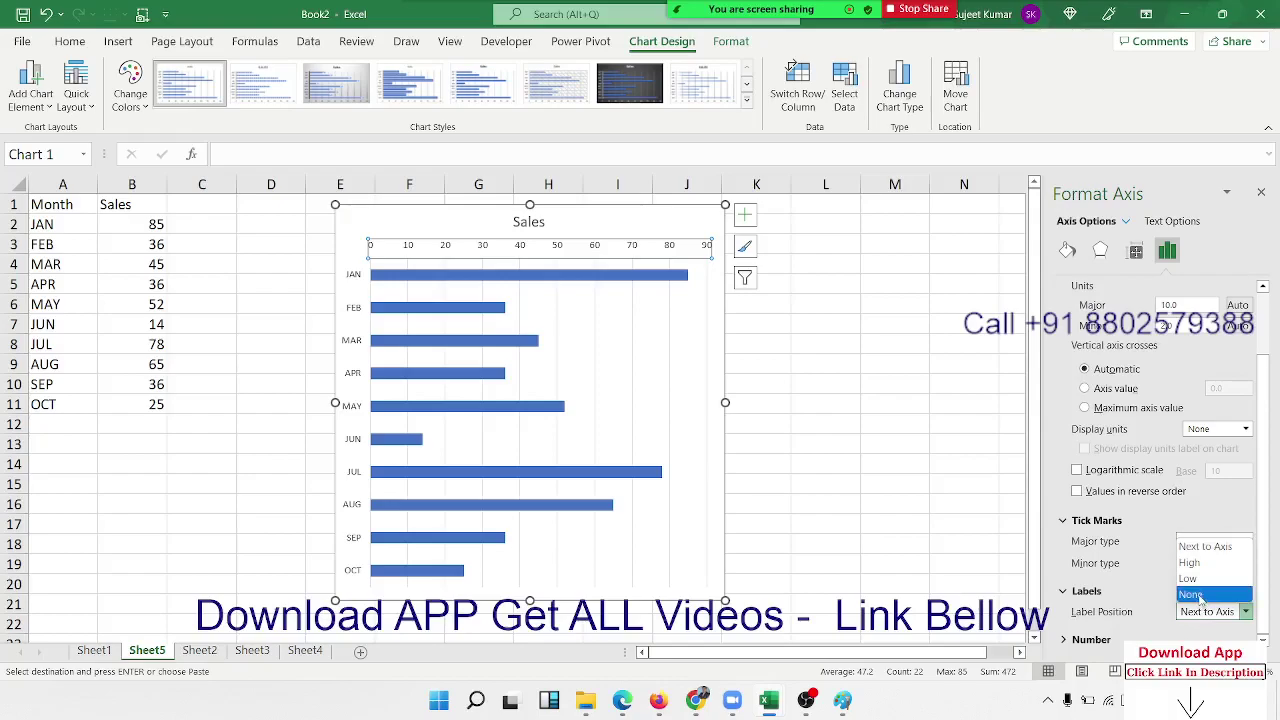
left_click(1205, 570)
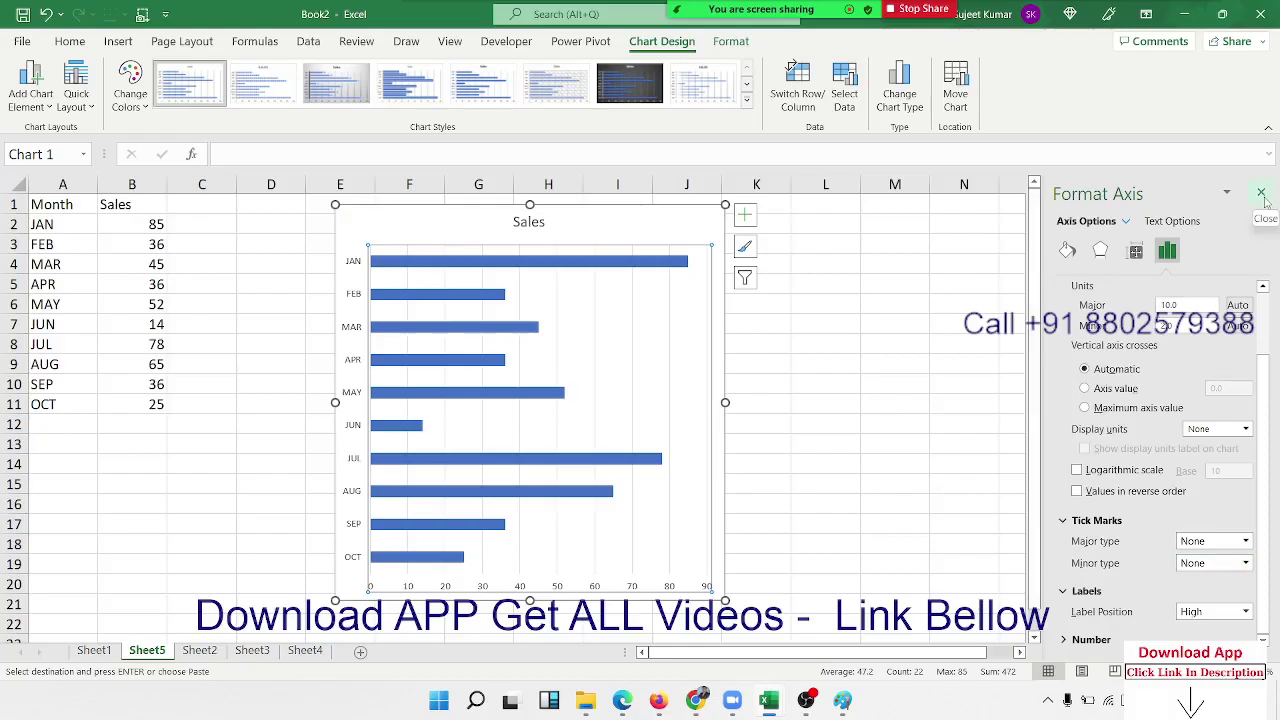
left_click(850, 459)
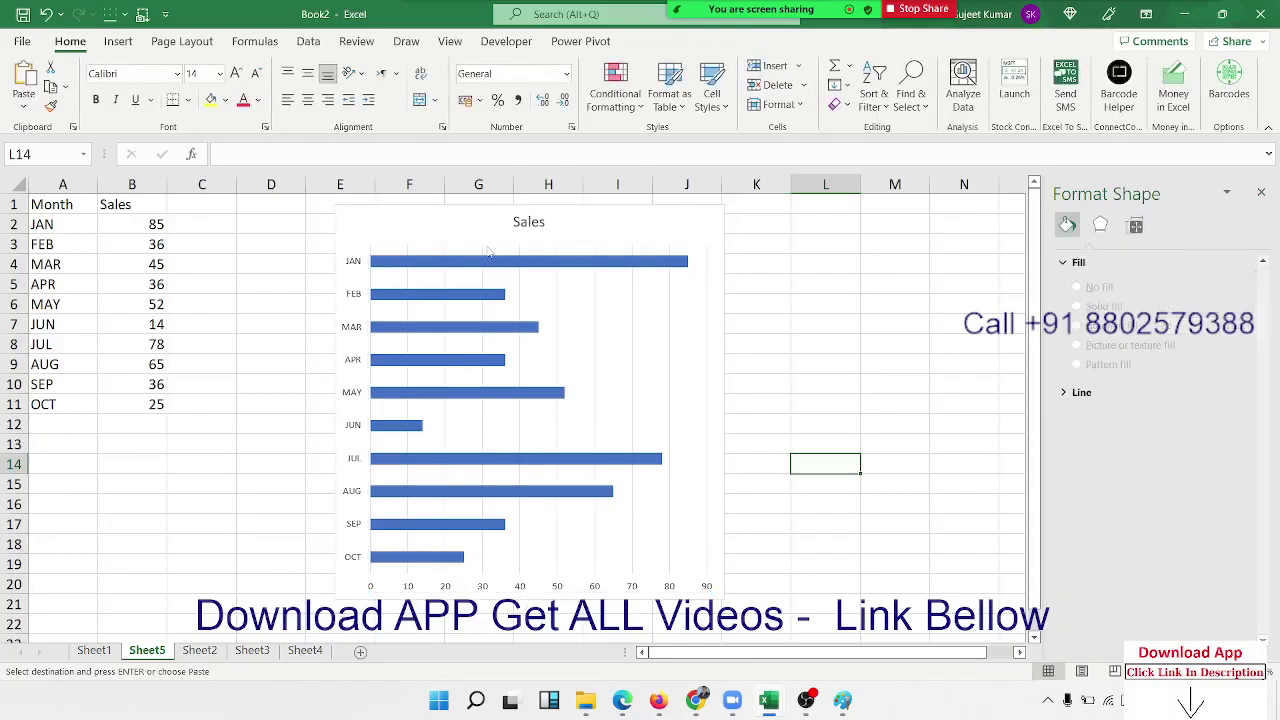
Shift the Sales chart left toward the table, close the formatting pane, and go to Sheet2
mouse_move(394, 222)
left_mouse_down()
mouse_move(269, 228)
mouse_move(280, 236)
left_mouse_up()
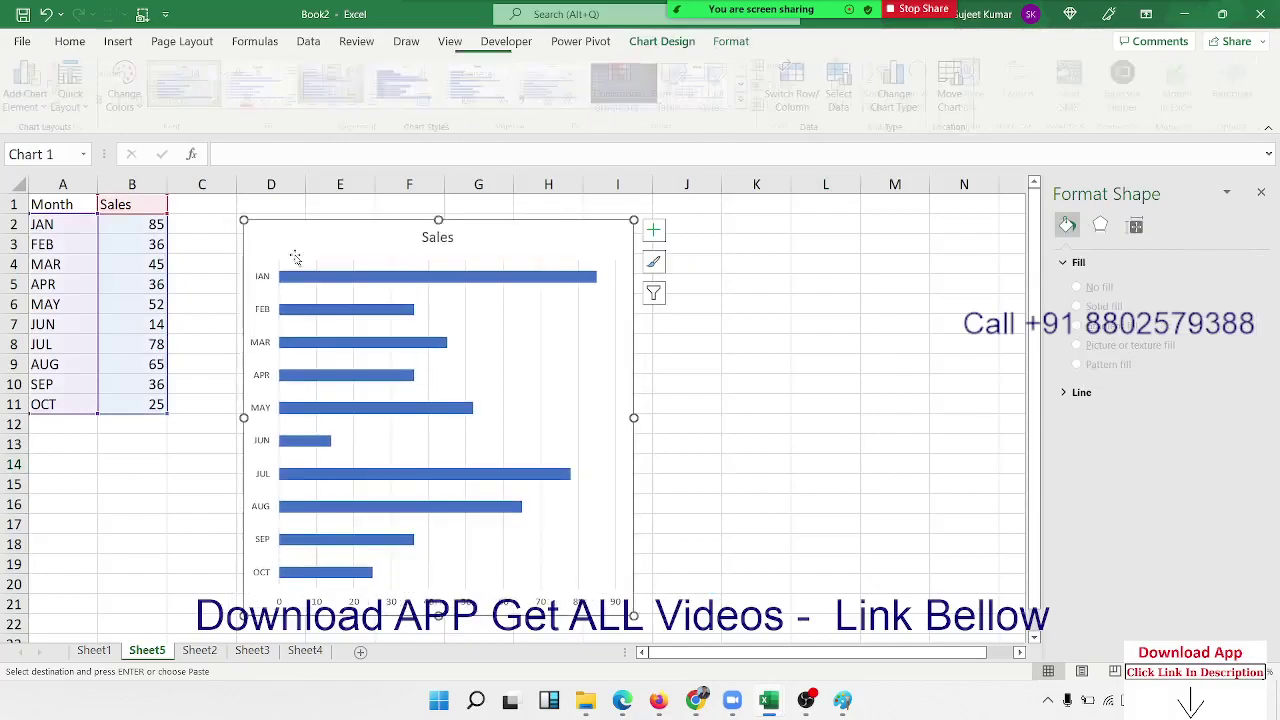
left_click(793, 369)
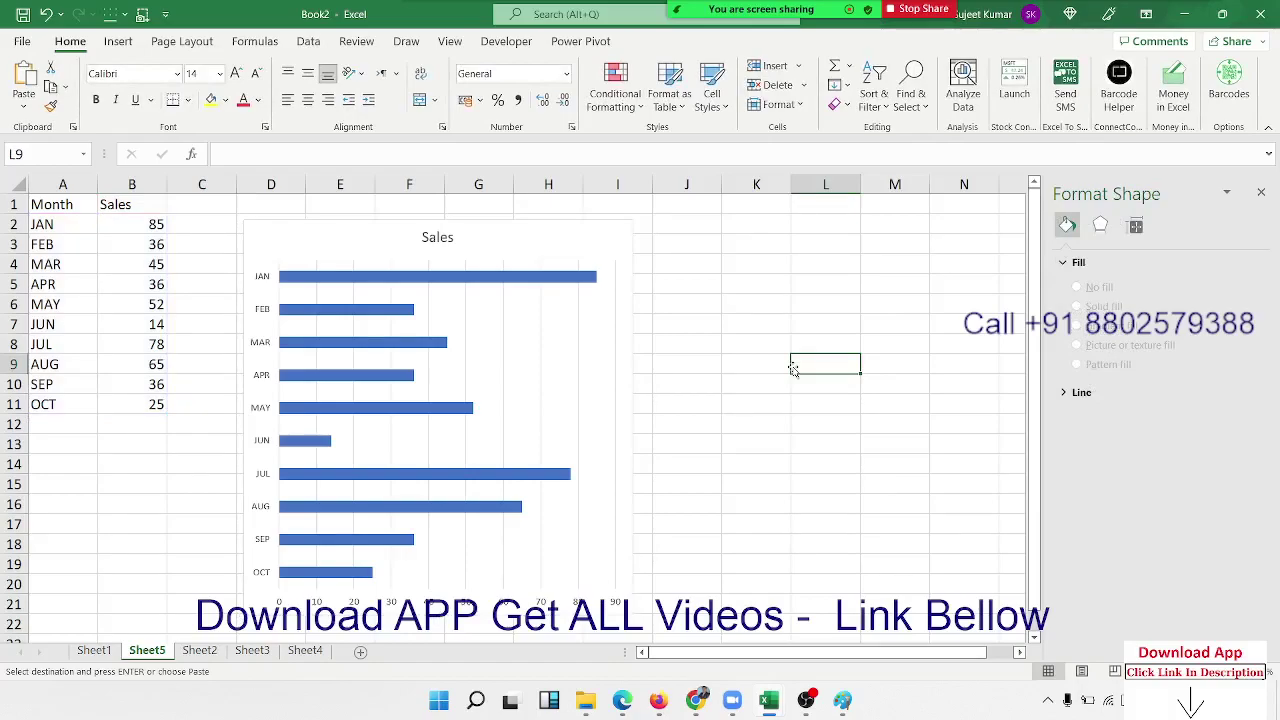
left_click(781, 399)
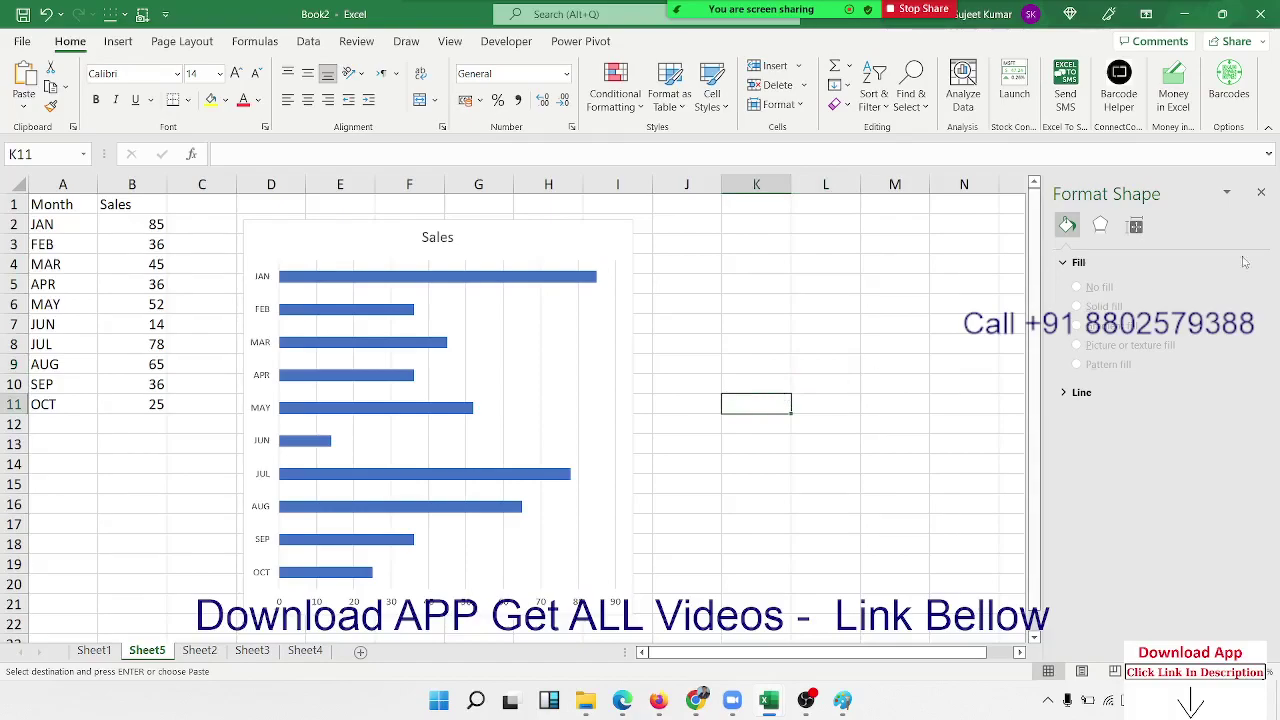
left_click(1259, 191)
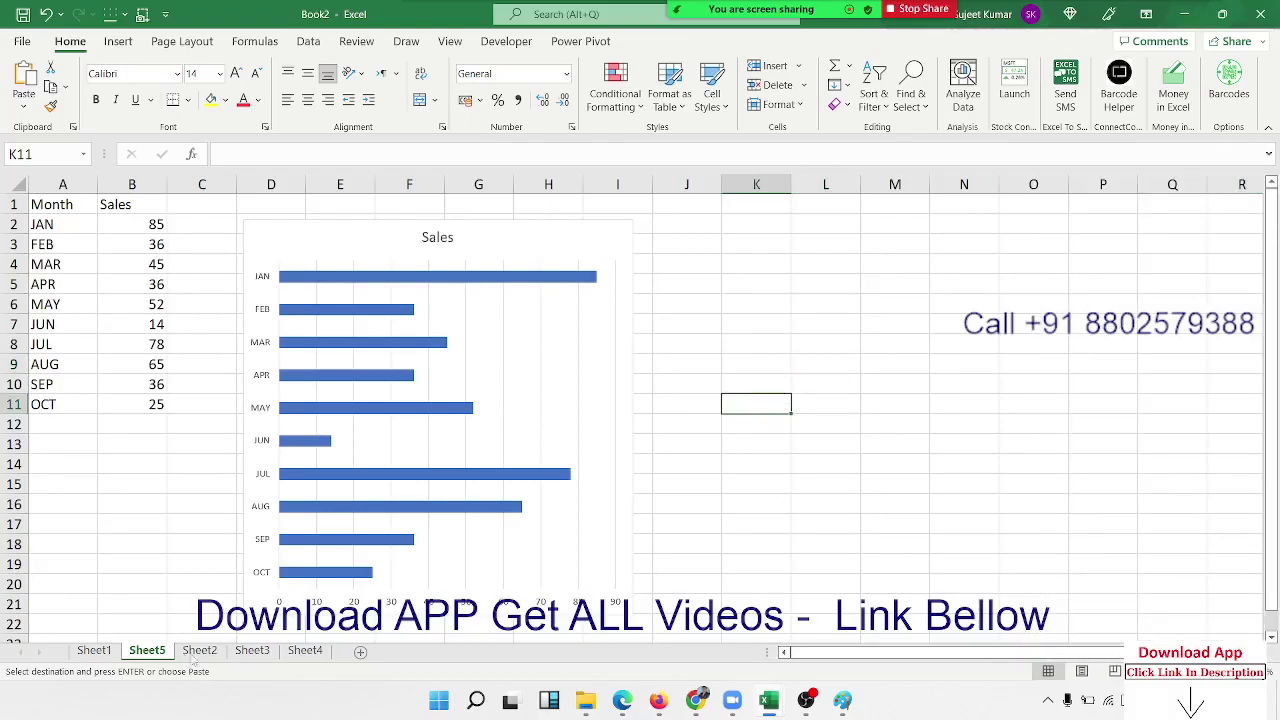
left_click(196, 652)
Move through Sheet3 to Sheet4 to view the logo-filled bank chart
left_click(268, 655)
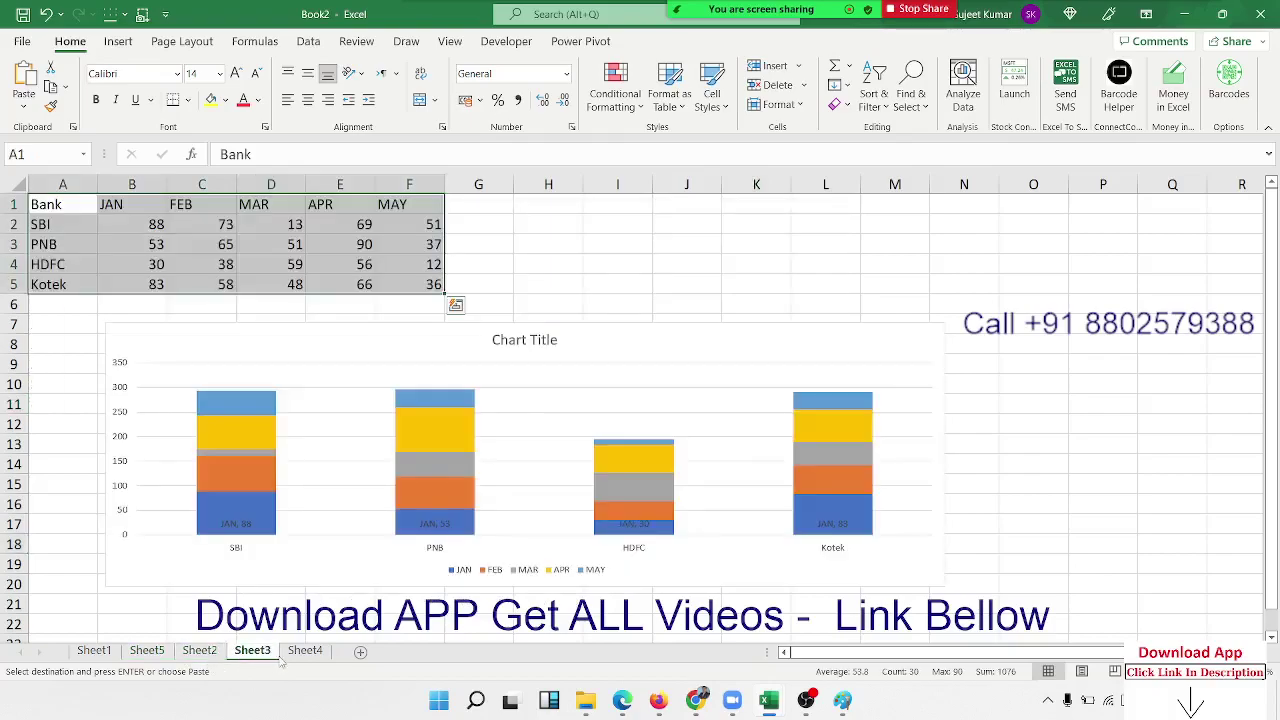
left_click(306, 653)
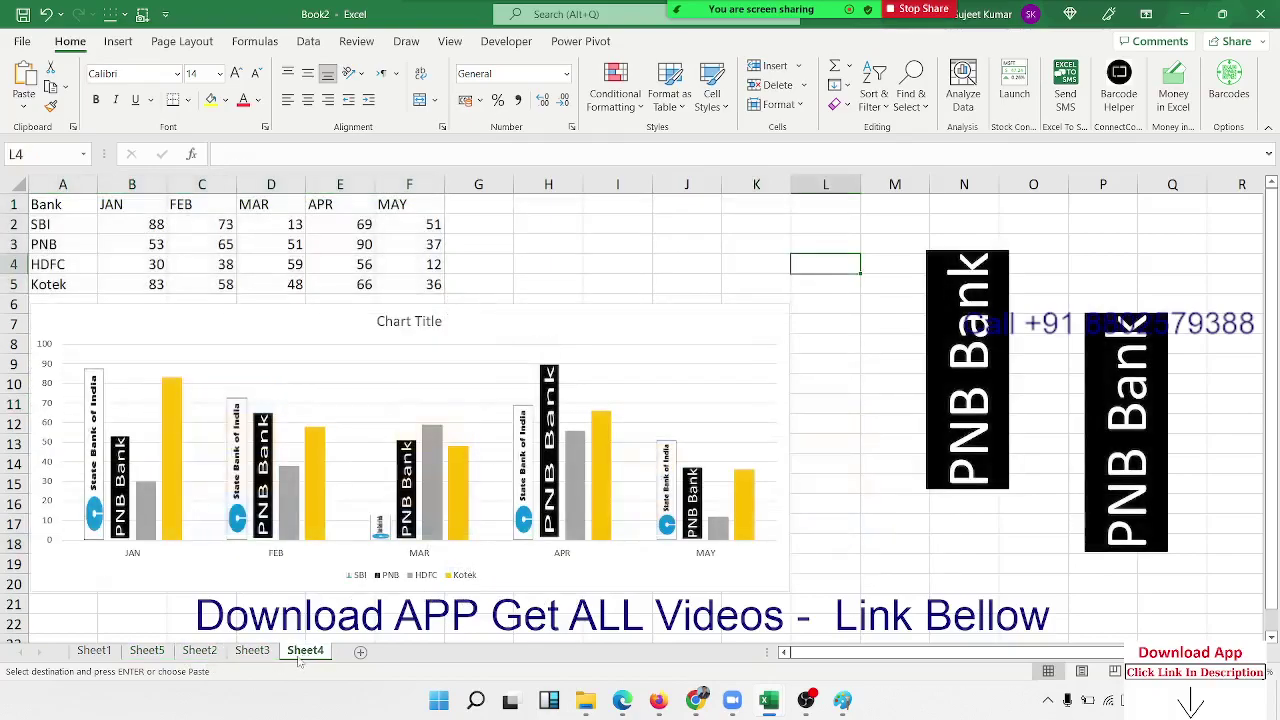